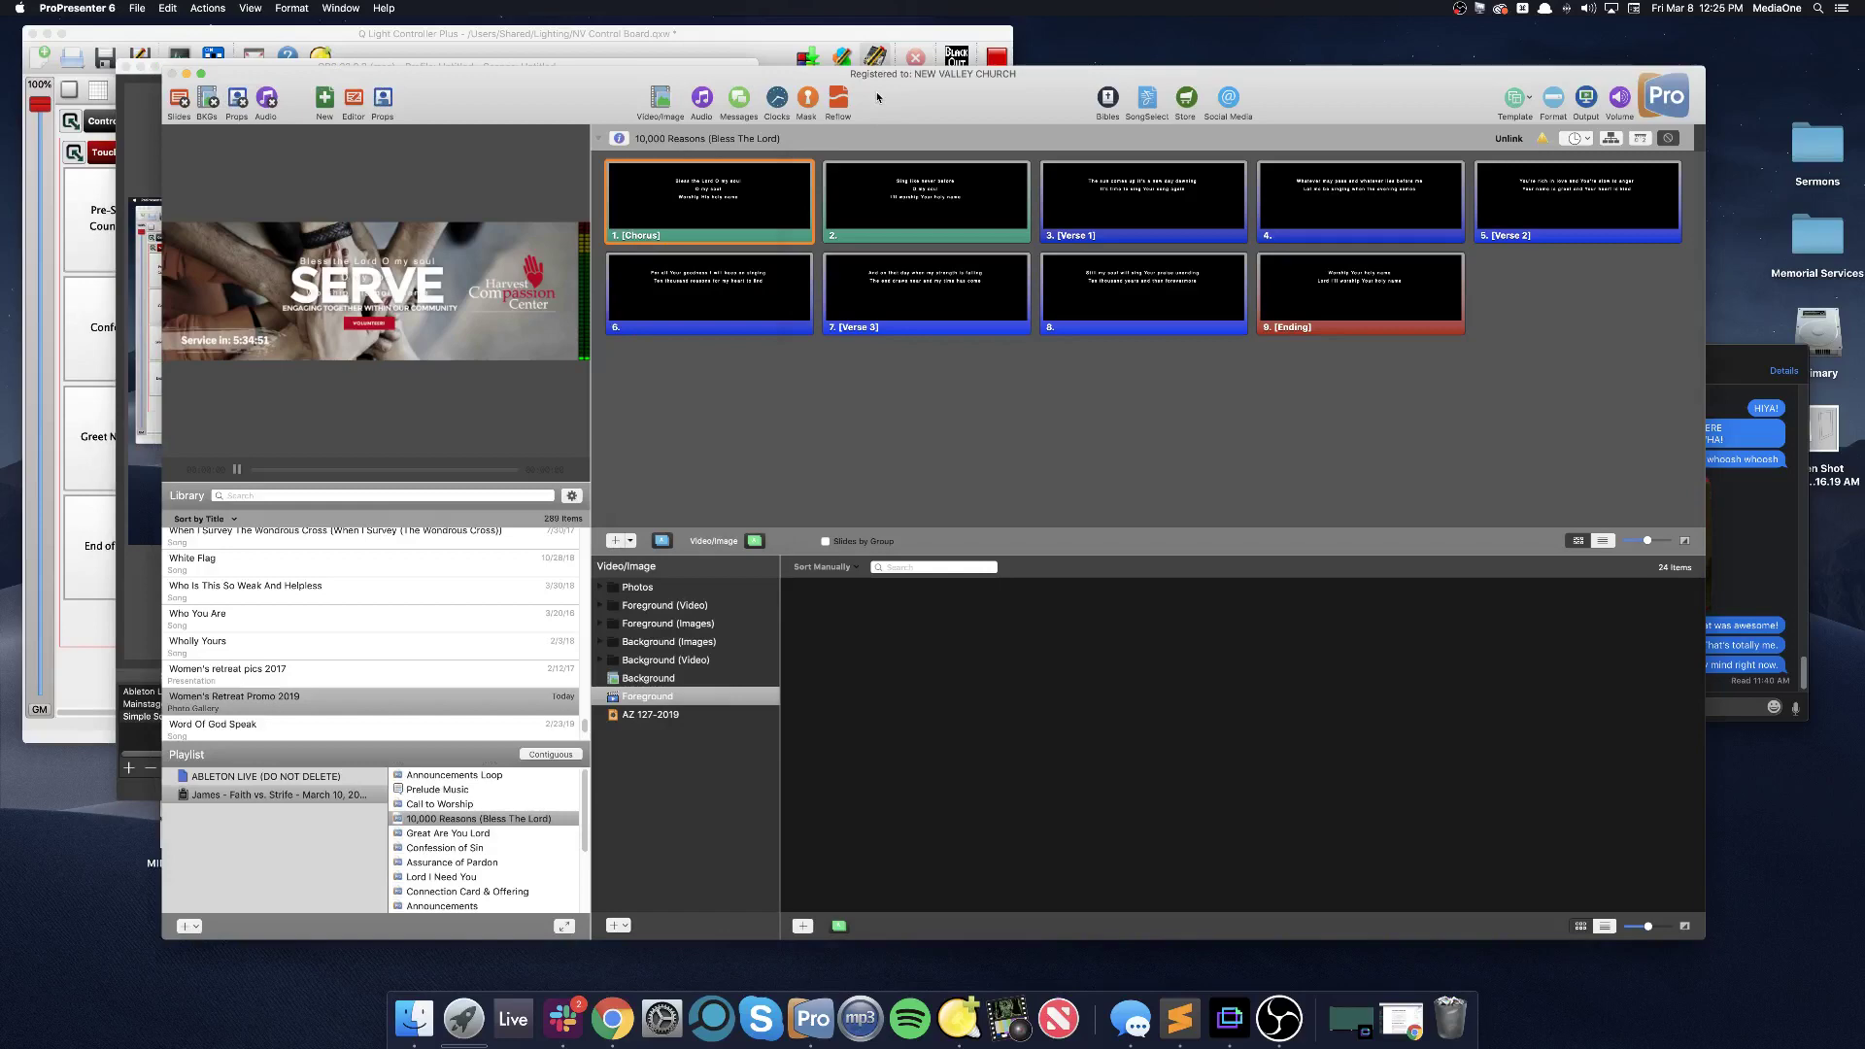
# Bring the QLC+ console forward and open scene button 1's properties (001 Pre-Service Count-Down, channel 157)
pyautogui.click(780, 39)
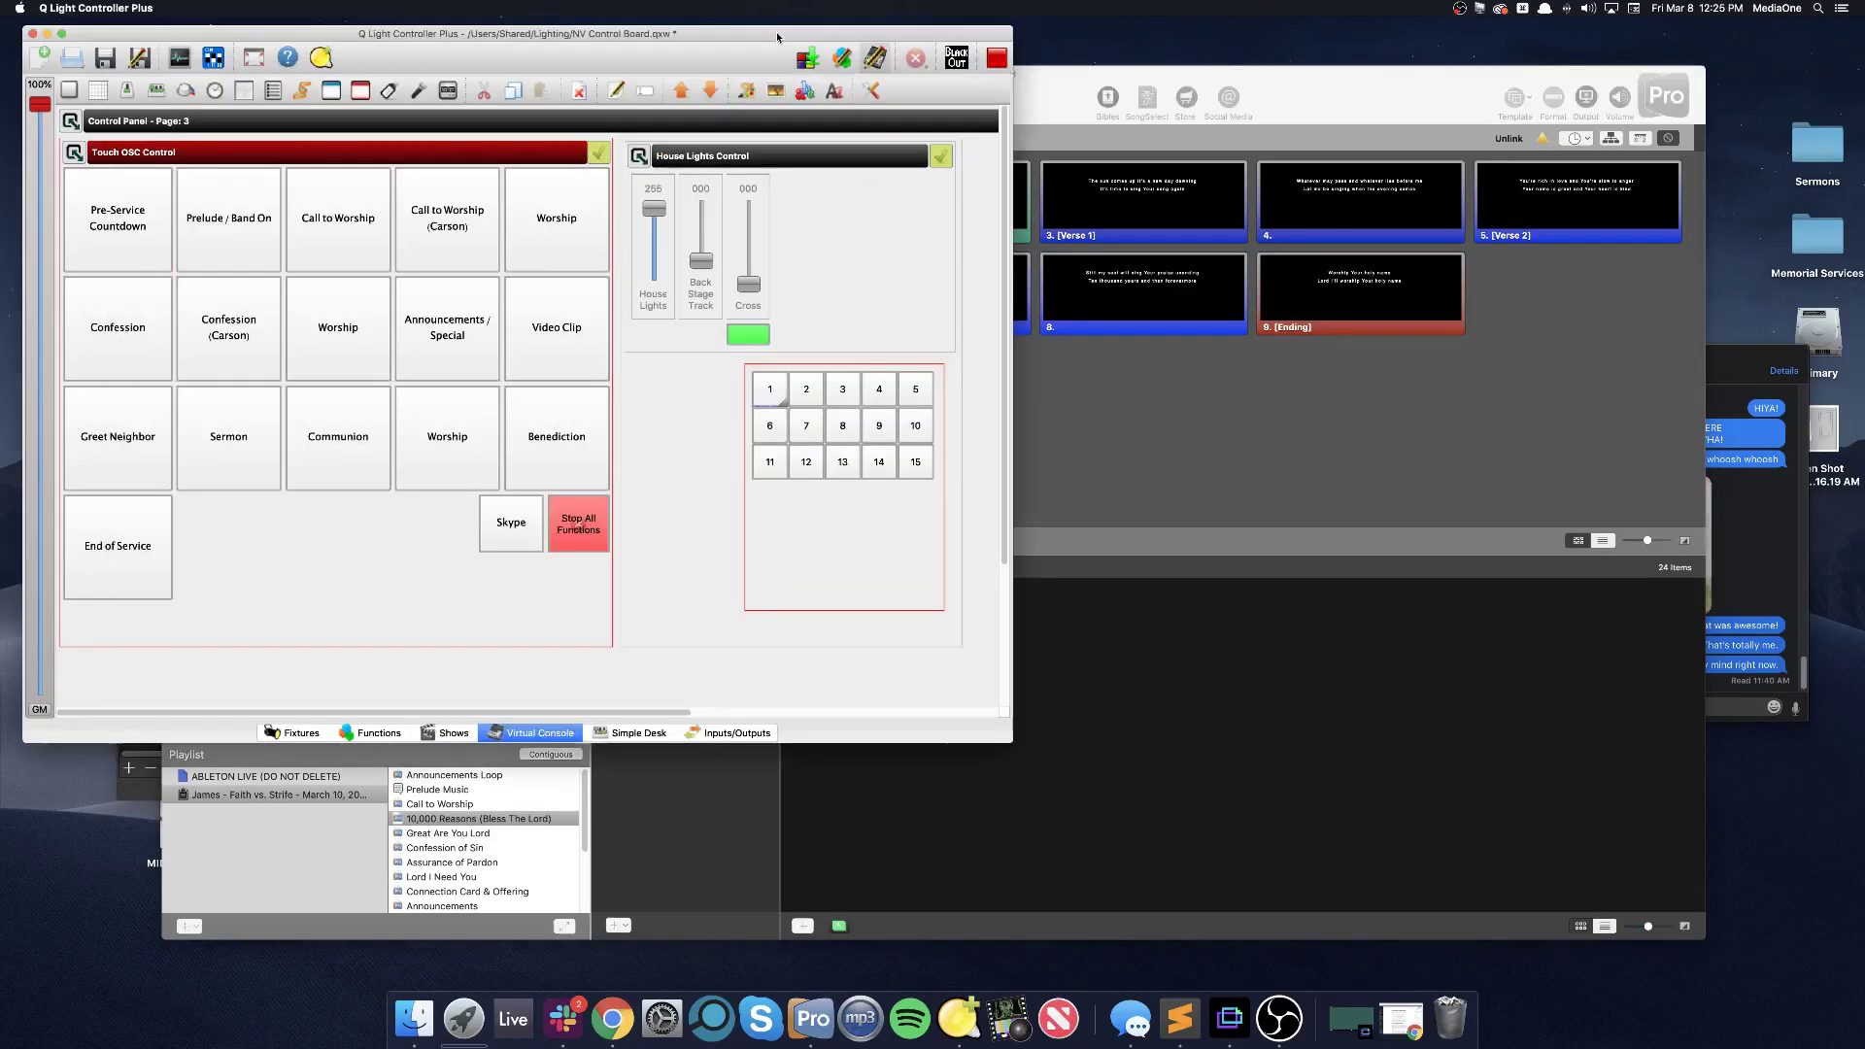
pyautogui.doubleClick(771, 391)
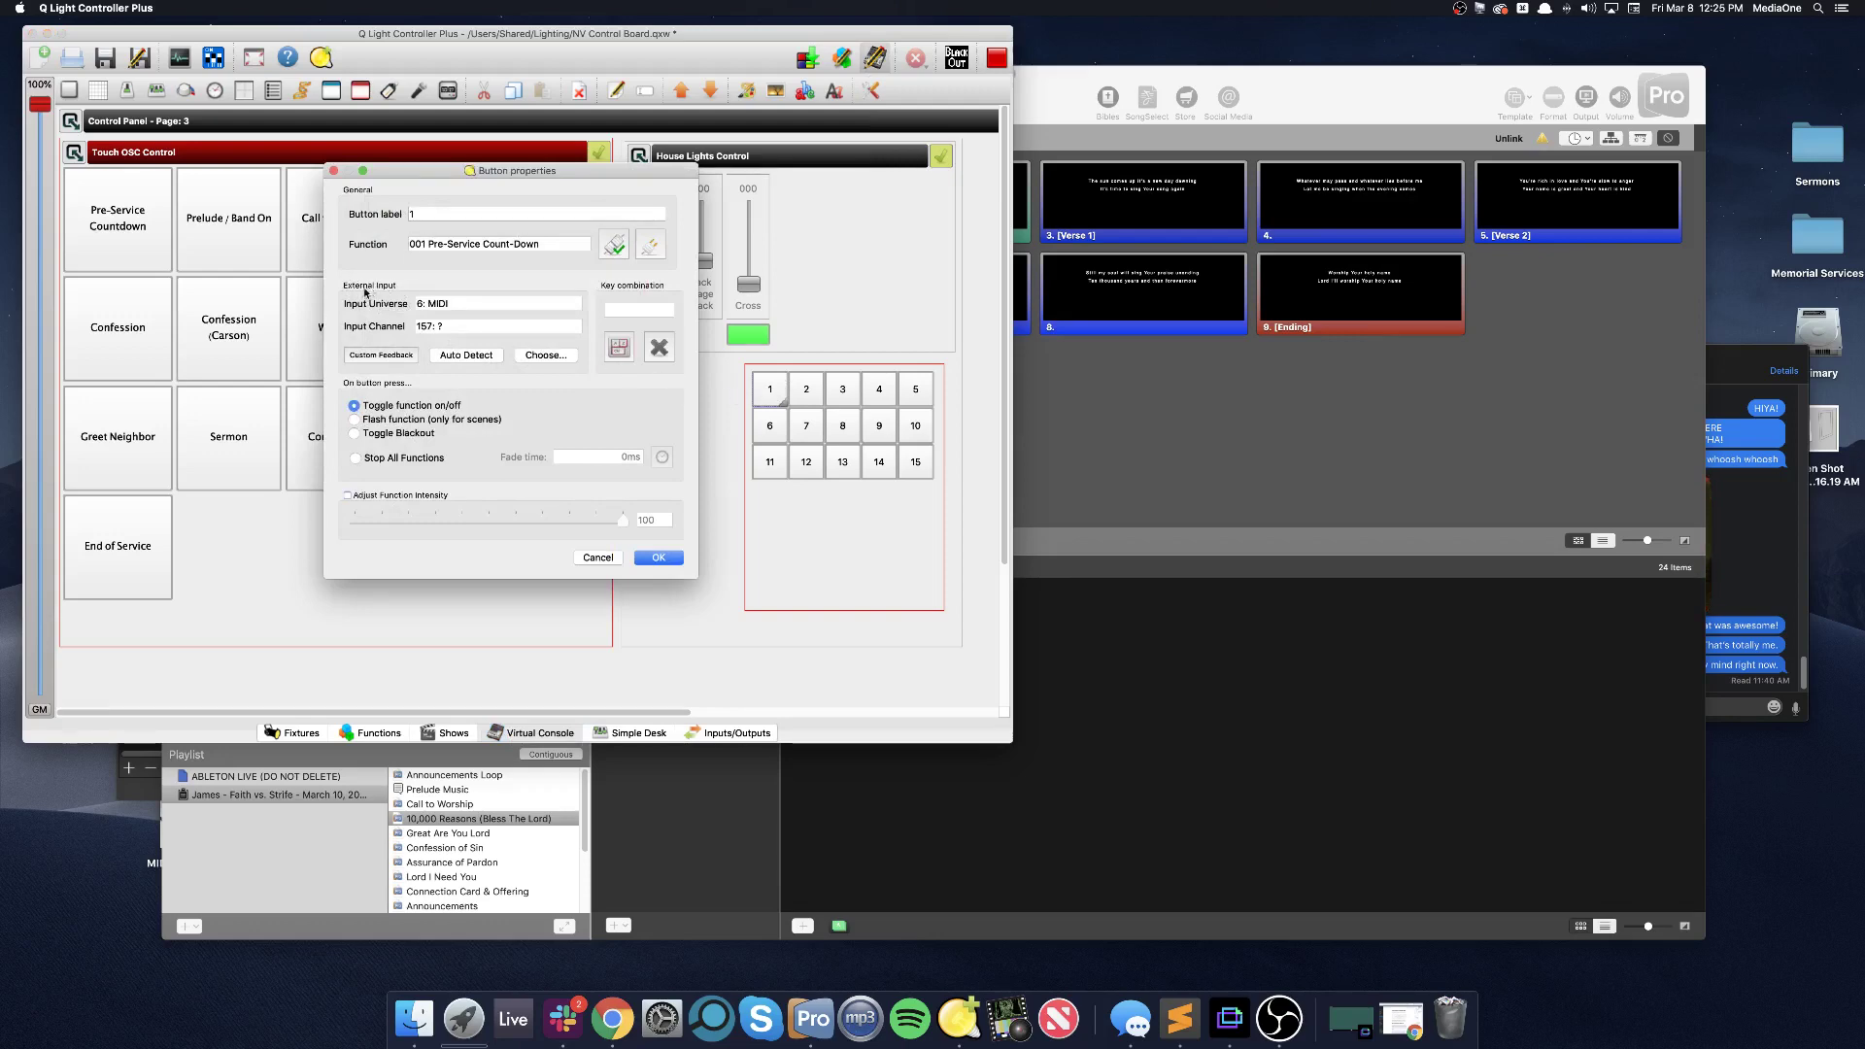
# Close button 1's properties, exit design mode and switch on scene button 1 (Pre-Service Countdown)
pyautogui.click(596, 558)
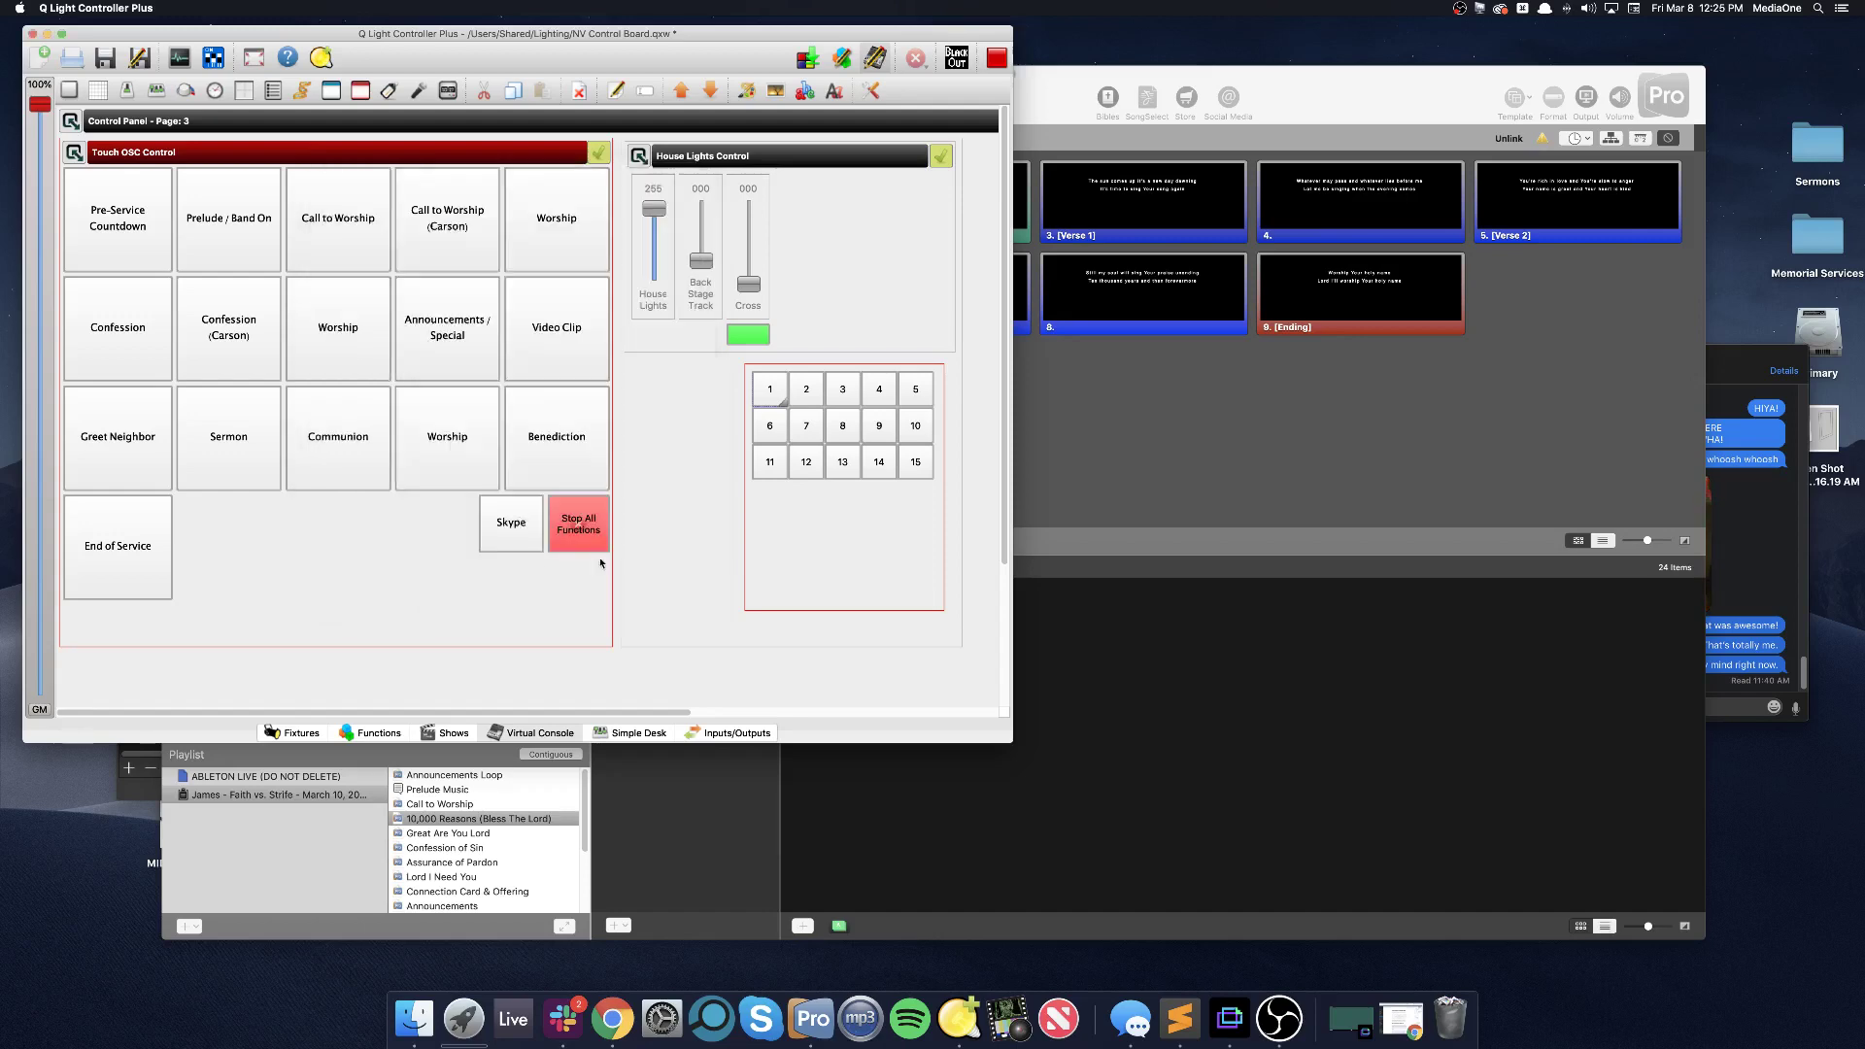
pyautogui.click(874, 57)
pyautogui.click(769, 367)
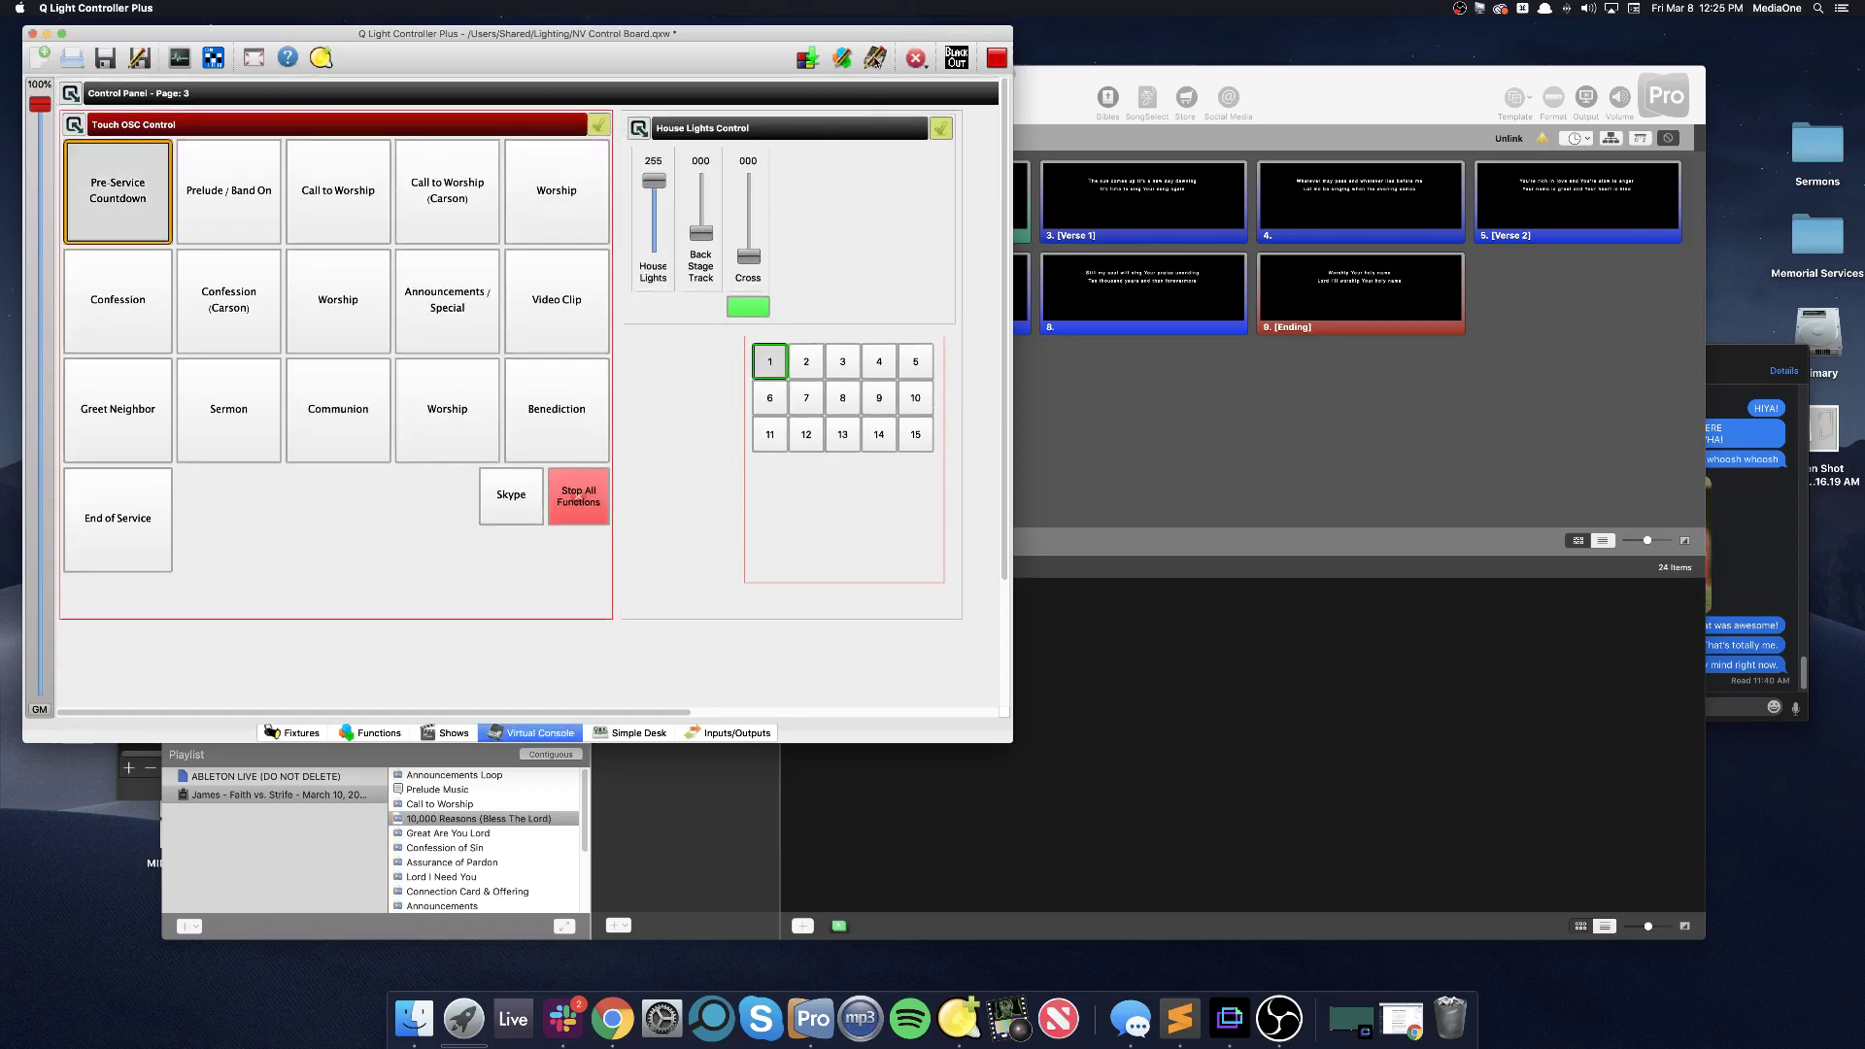
# Back in design mode, review button 1's Universe 6 MIDI input, then cancel without changes
pyautogui.click(874, 57)
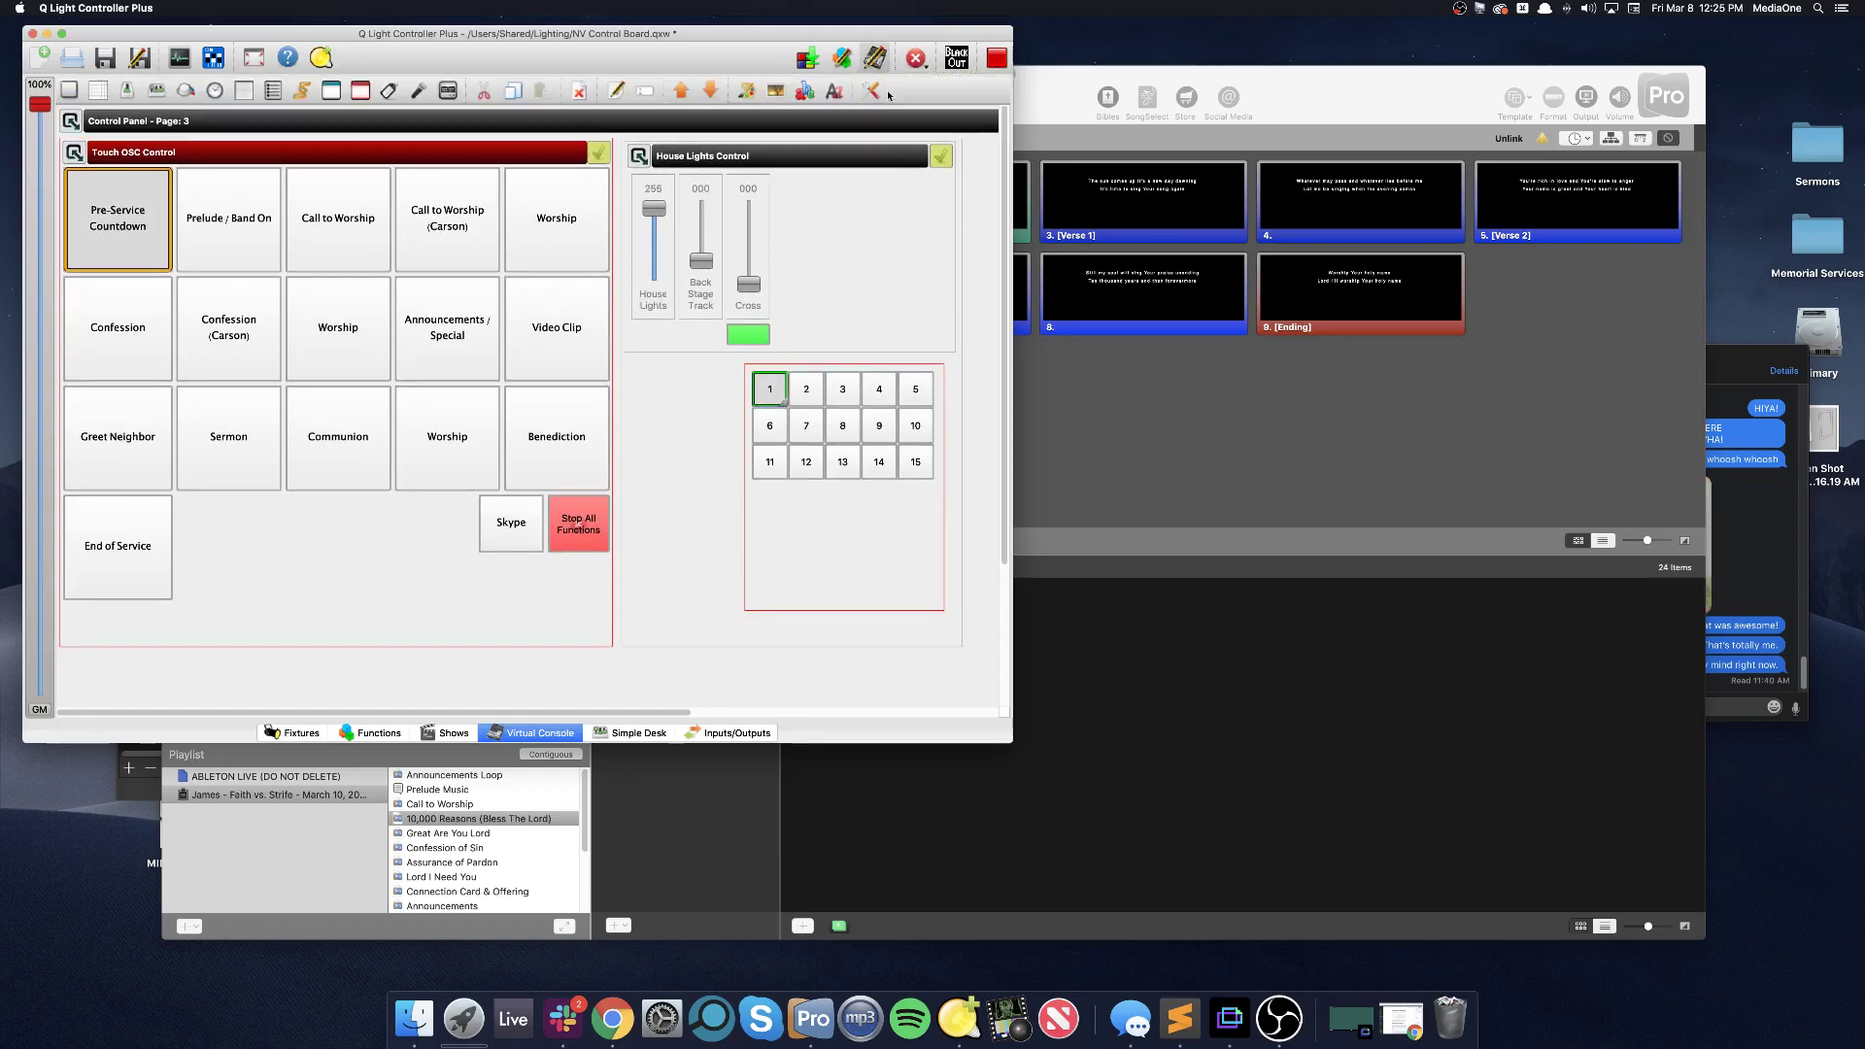
pyautogui.doubleClick(767, 400)
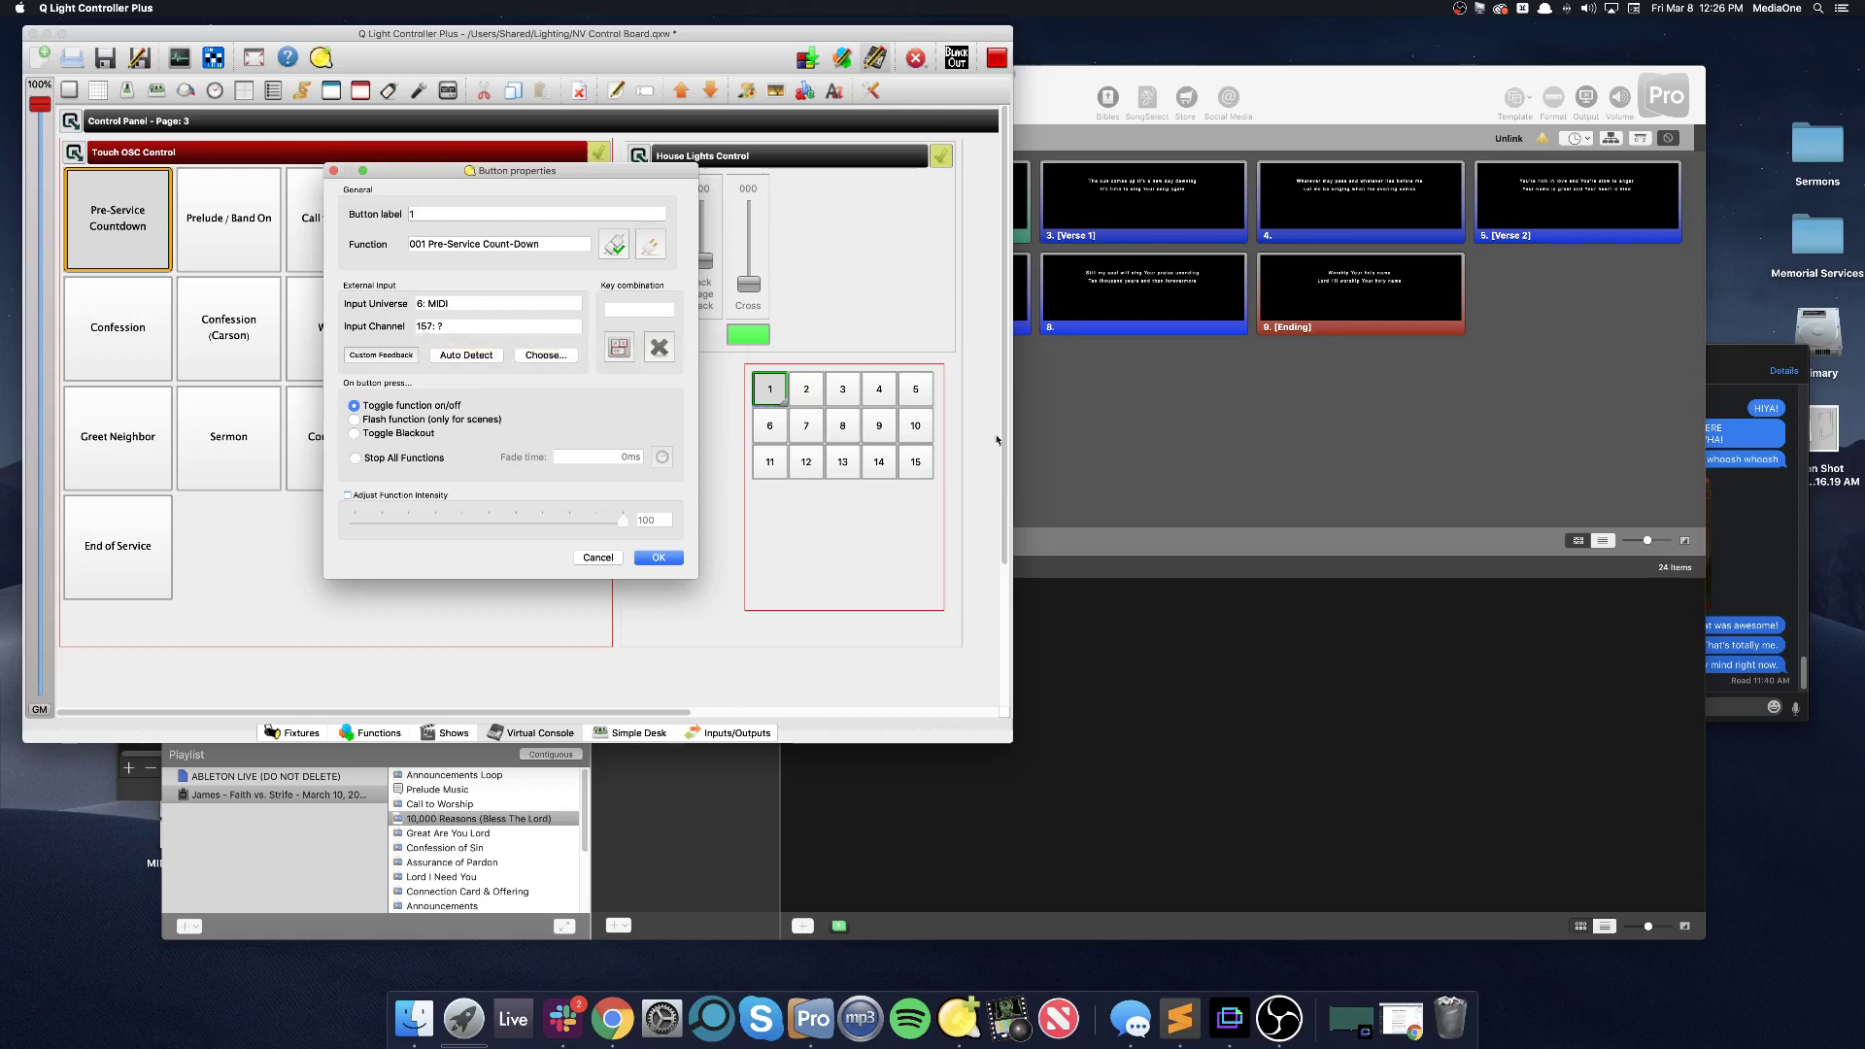
pyautogui.click(598, 558)
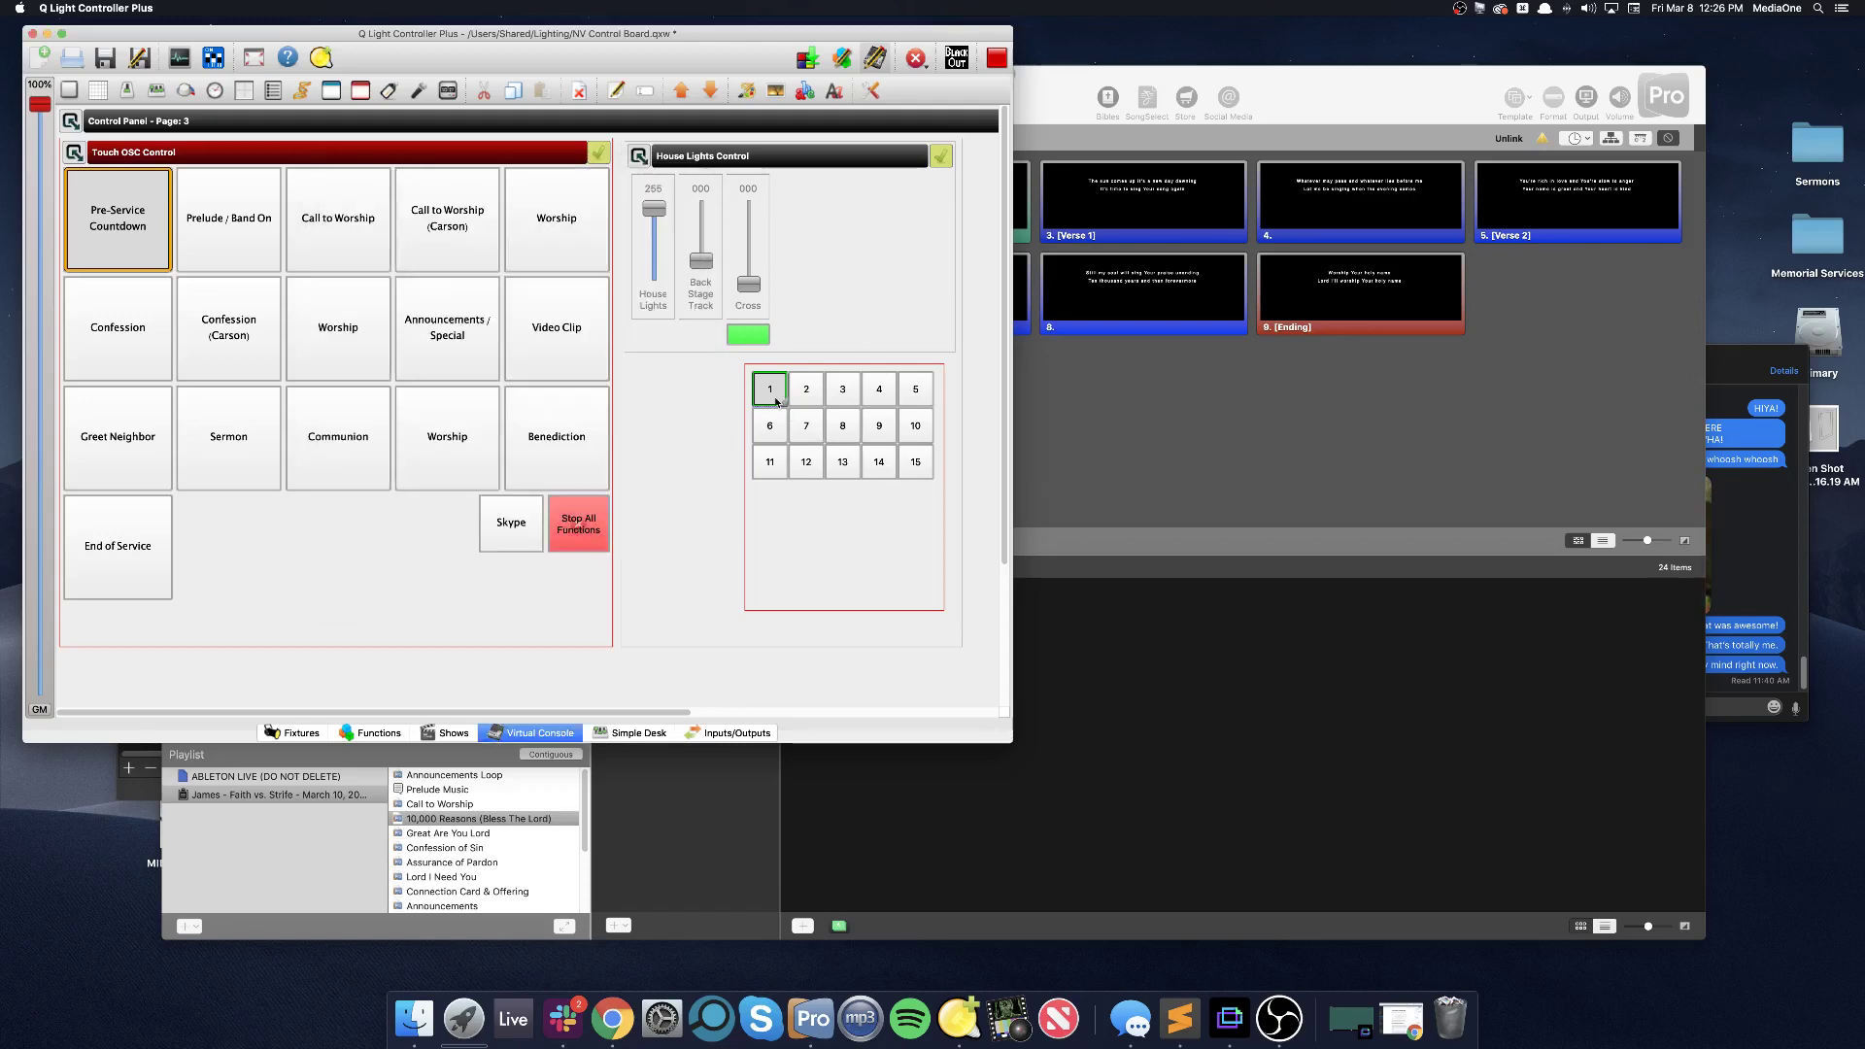
# Exit QLC+ design mode and bring the 10,000 Reasons slides in ProPresenter forward
pyautogui.click(874, 66)
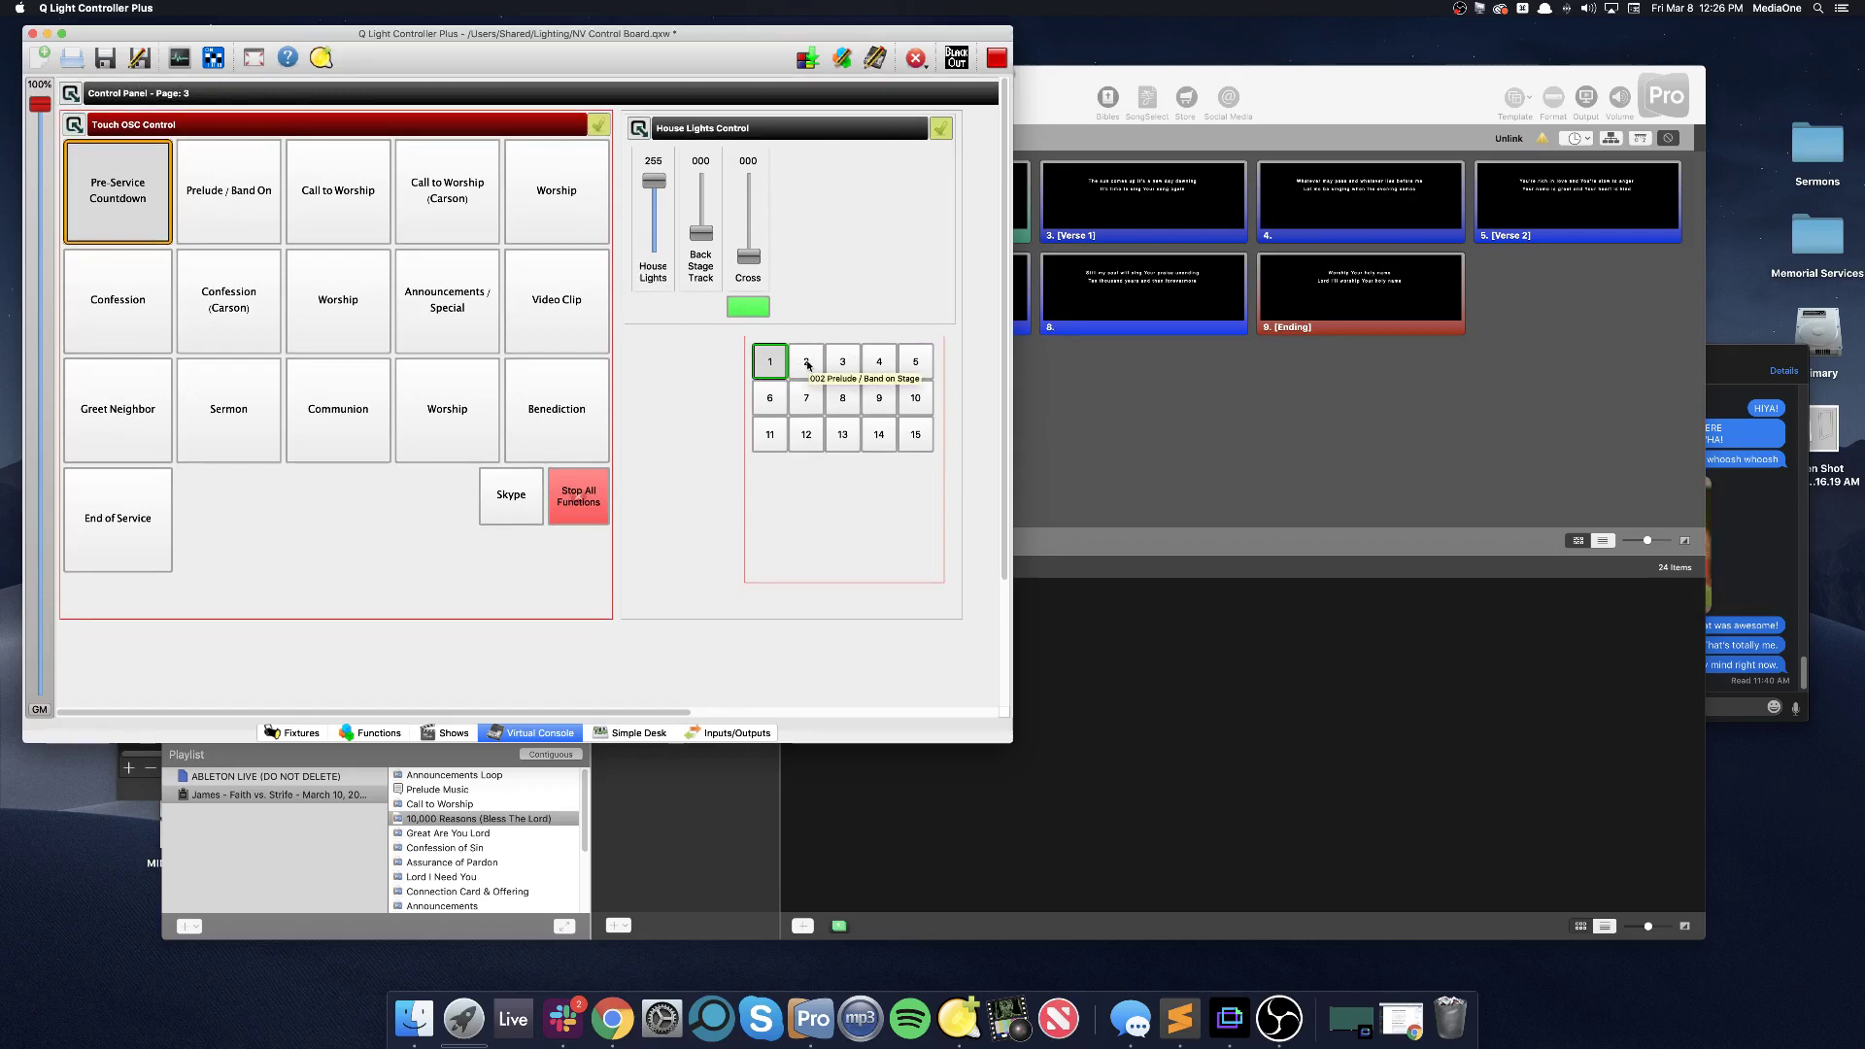
pyautogui.click(1200, 449)
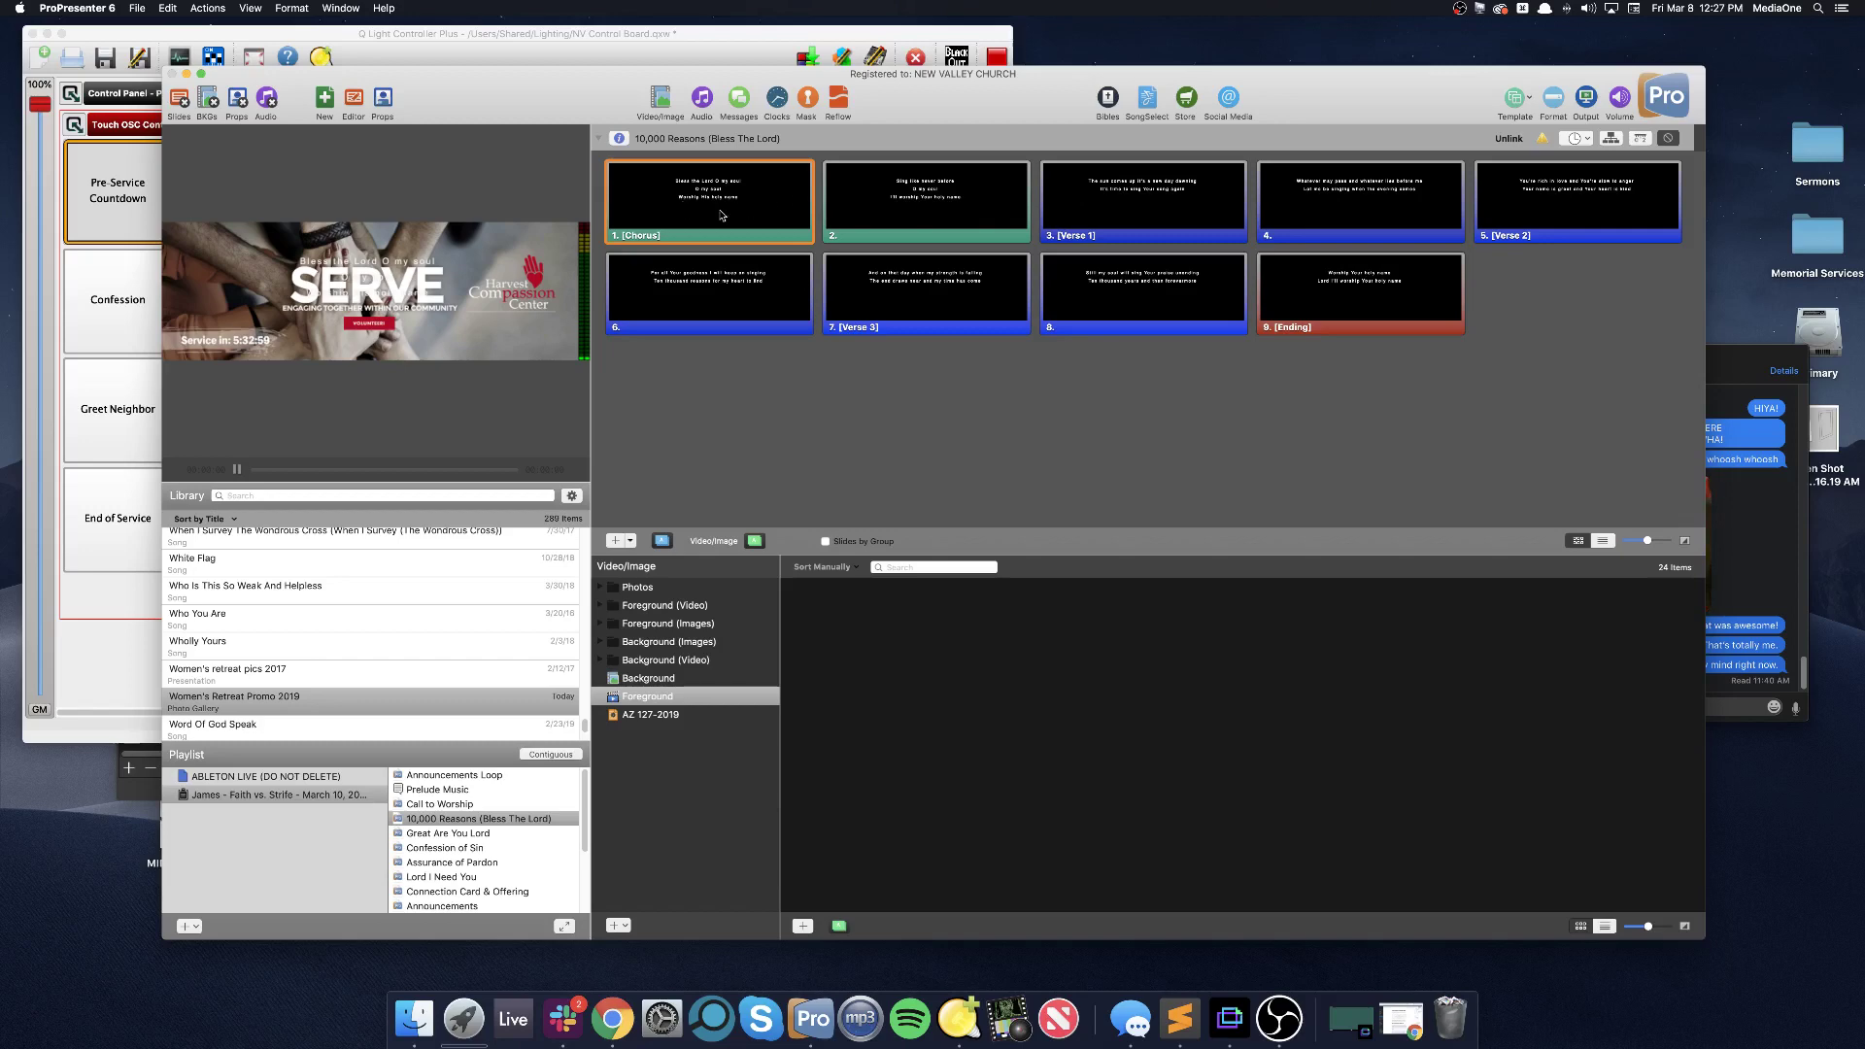
# Send slide 8, slide 2 and then the Chorus slide to the output
pyautogui.click(1105, 294)
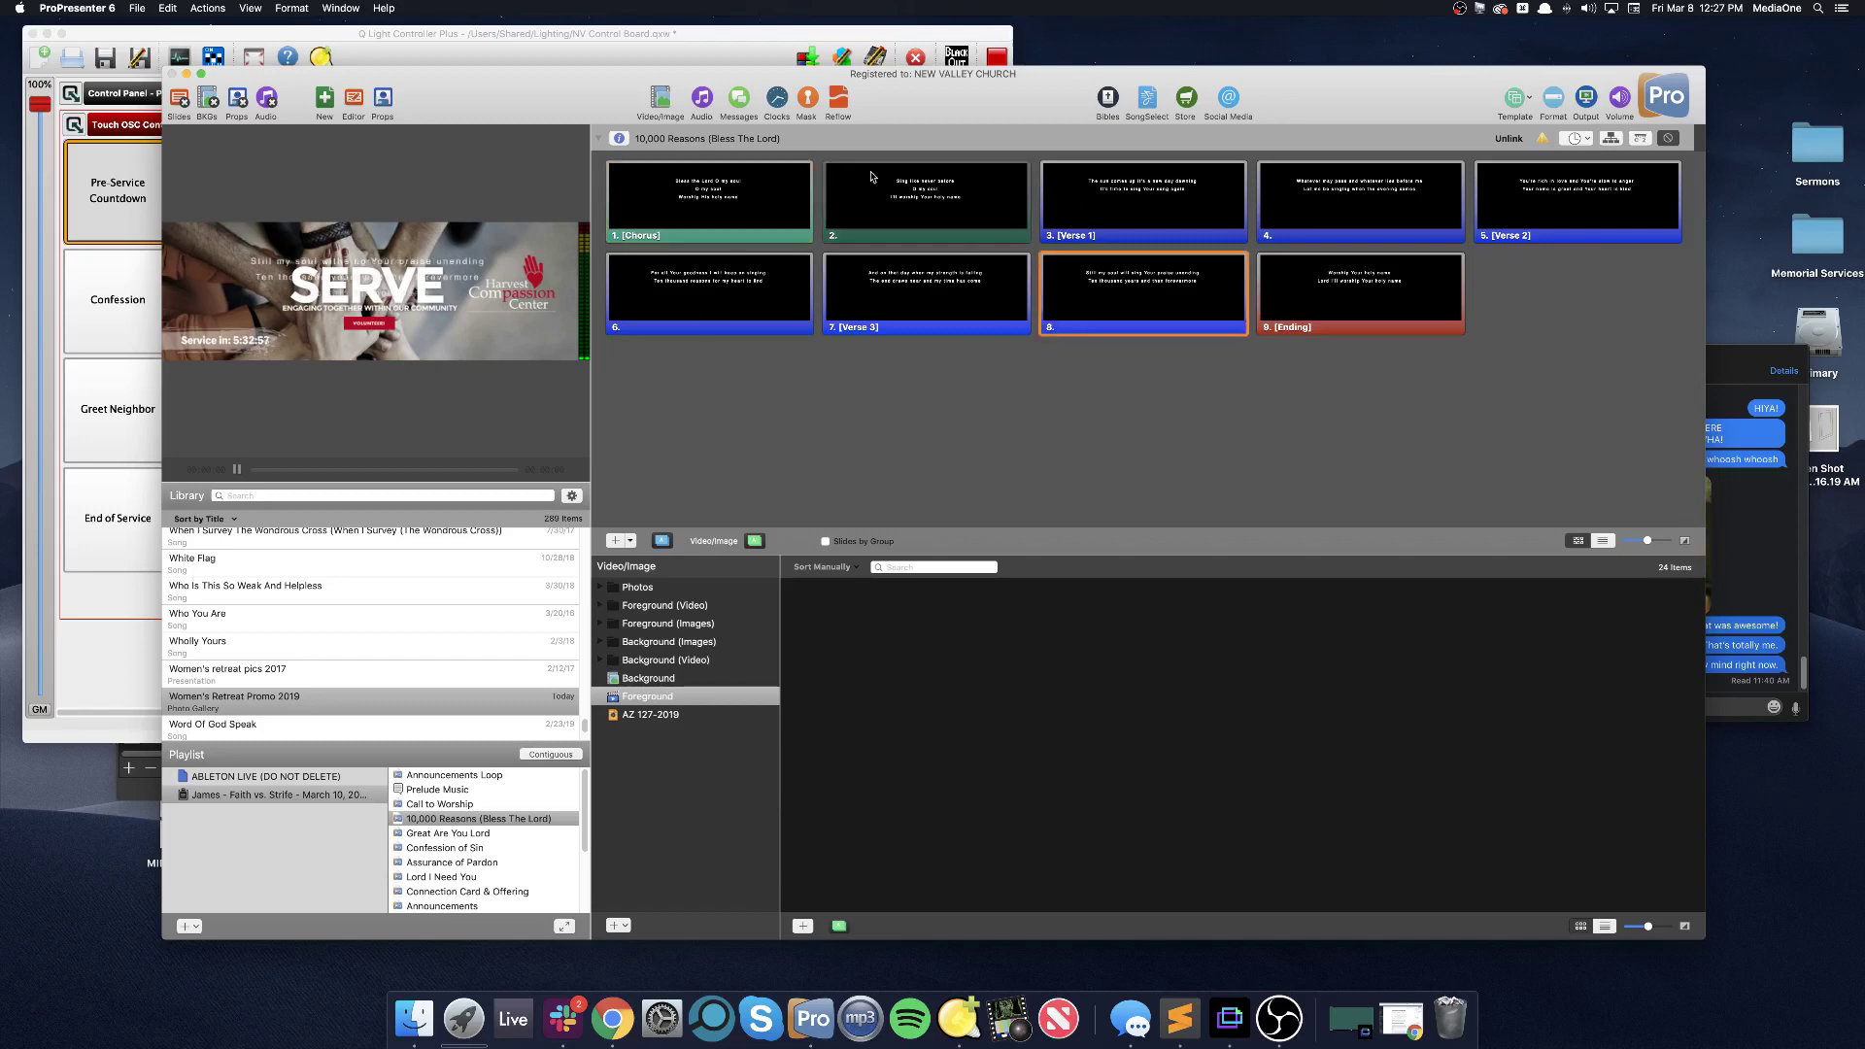
pyautogui.click(839, 176)
pyautogui.click(705, 194)
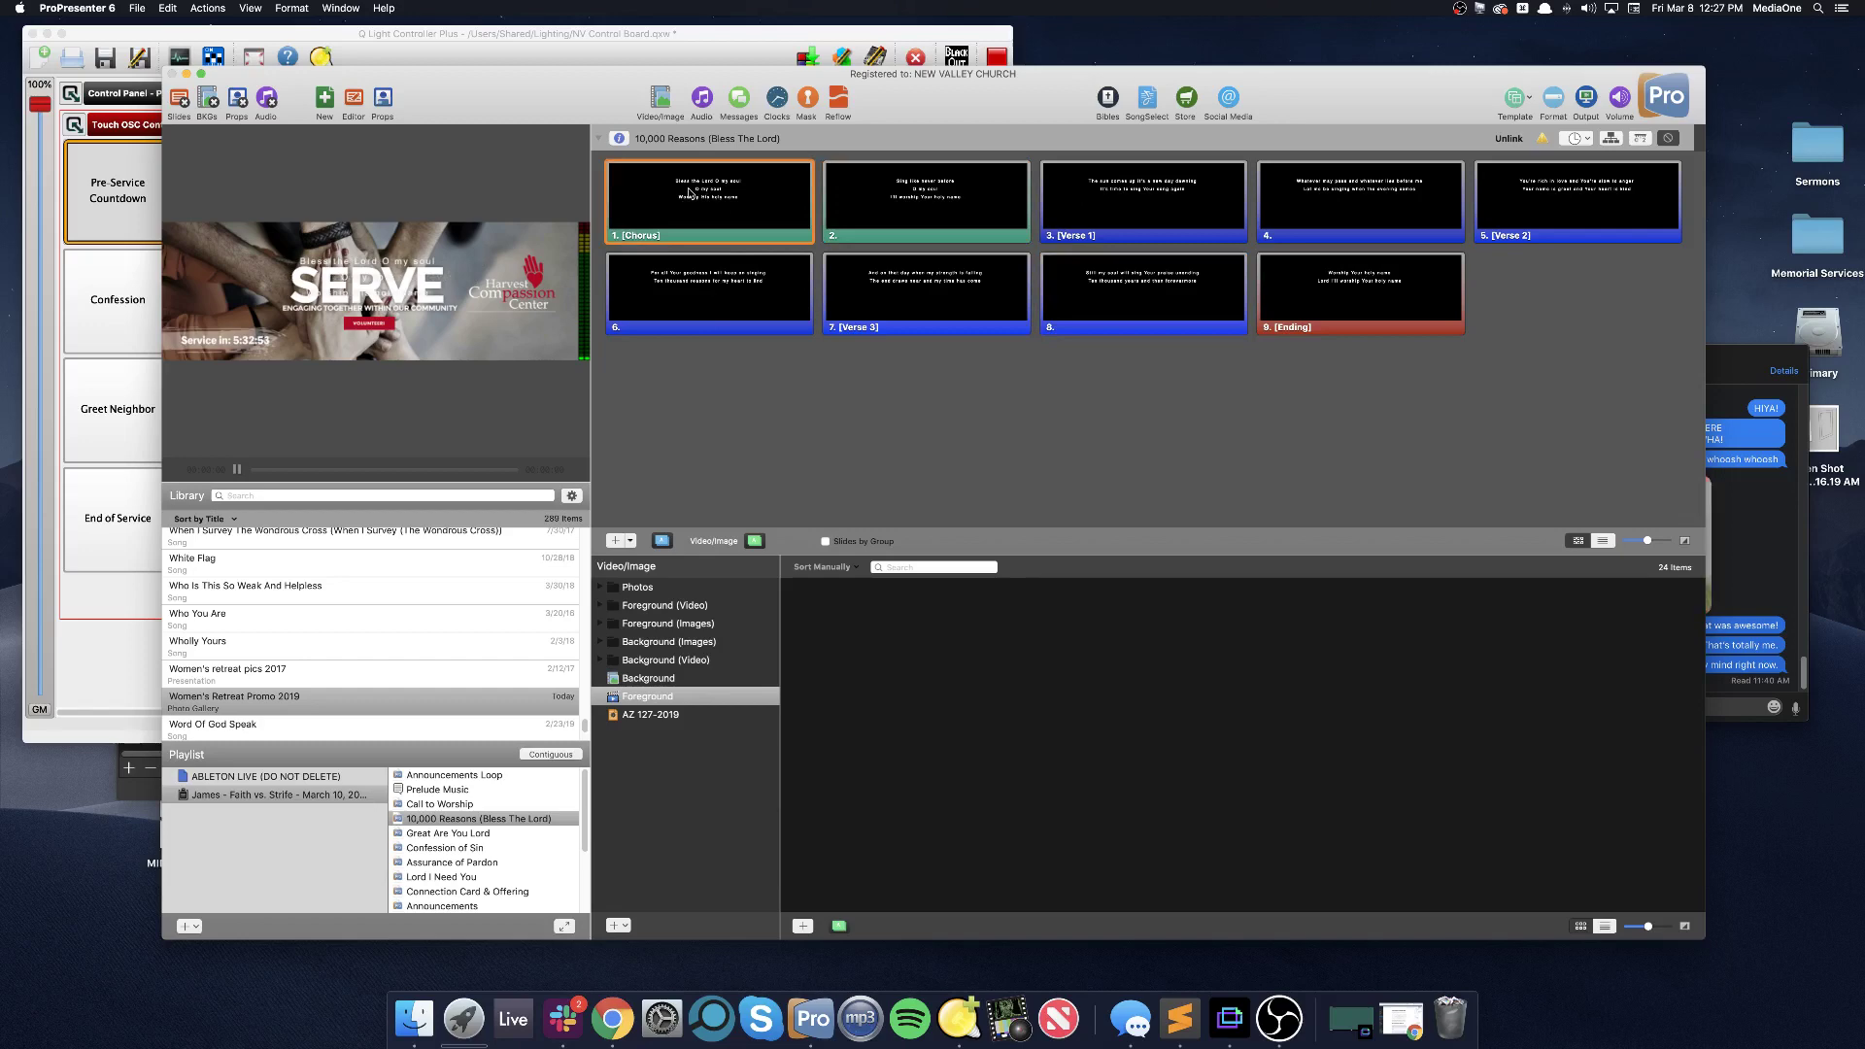
# Add a Communication Cue to the Chorus slide: MIDI Note On, IAC Bus 1, channel 1, note C-2 (0)
pyautogui.rightClick(689, 190)
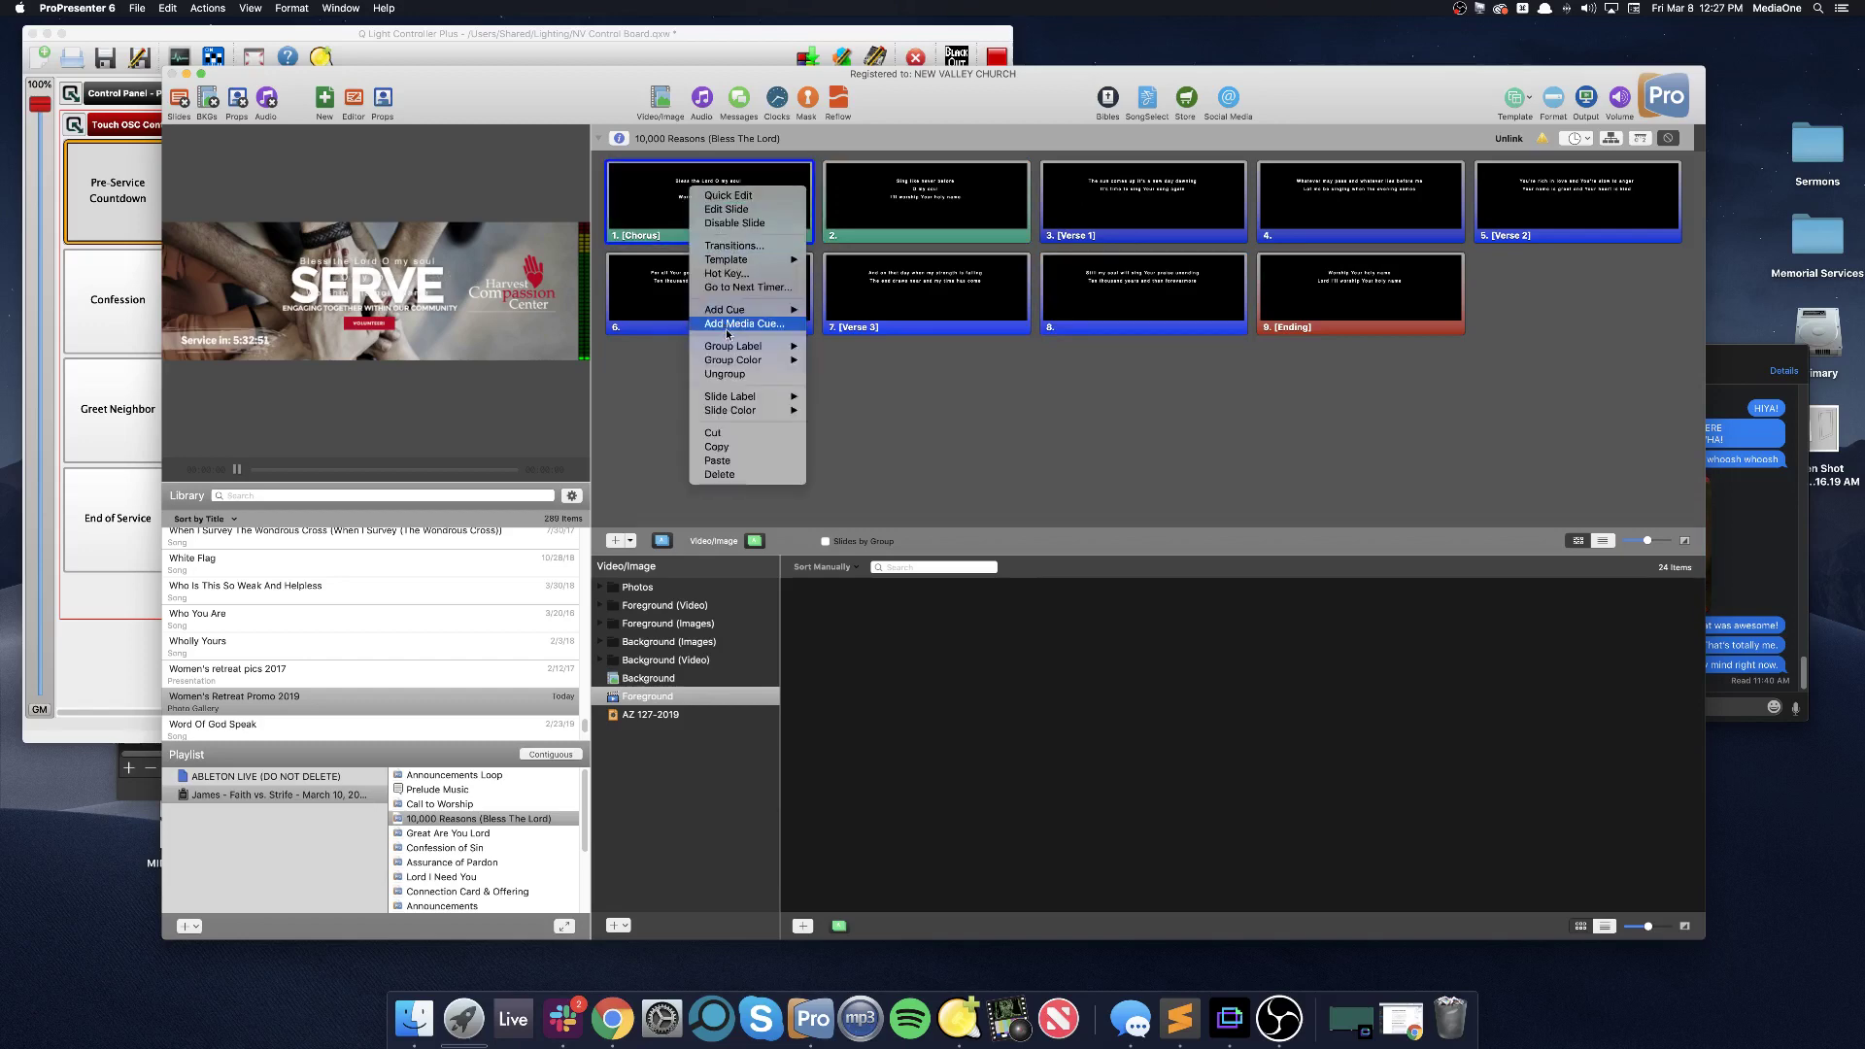
pyautogui.moveTo(730, 311)
pyautogui.moveTo(841, 352)
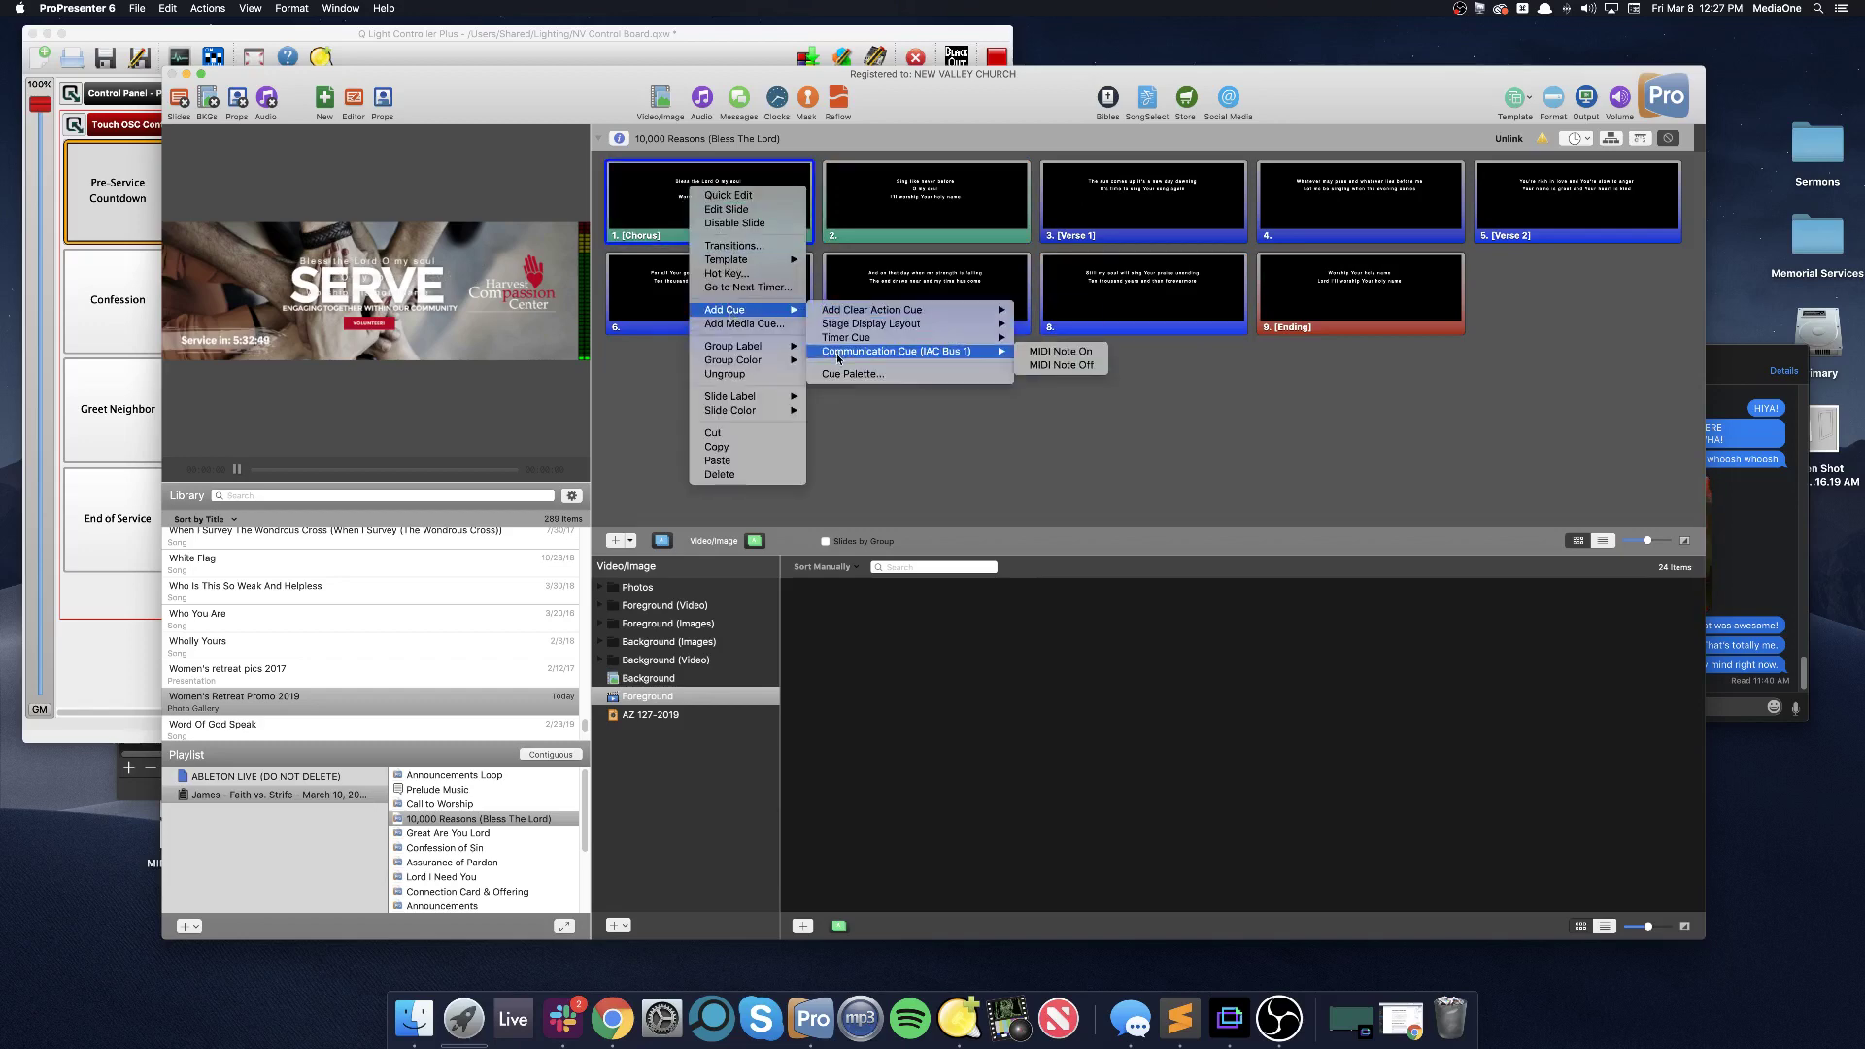
pyautogui.click(1069, 354)
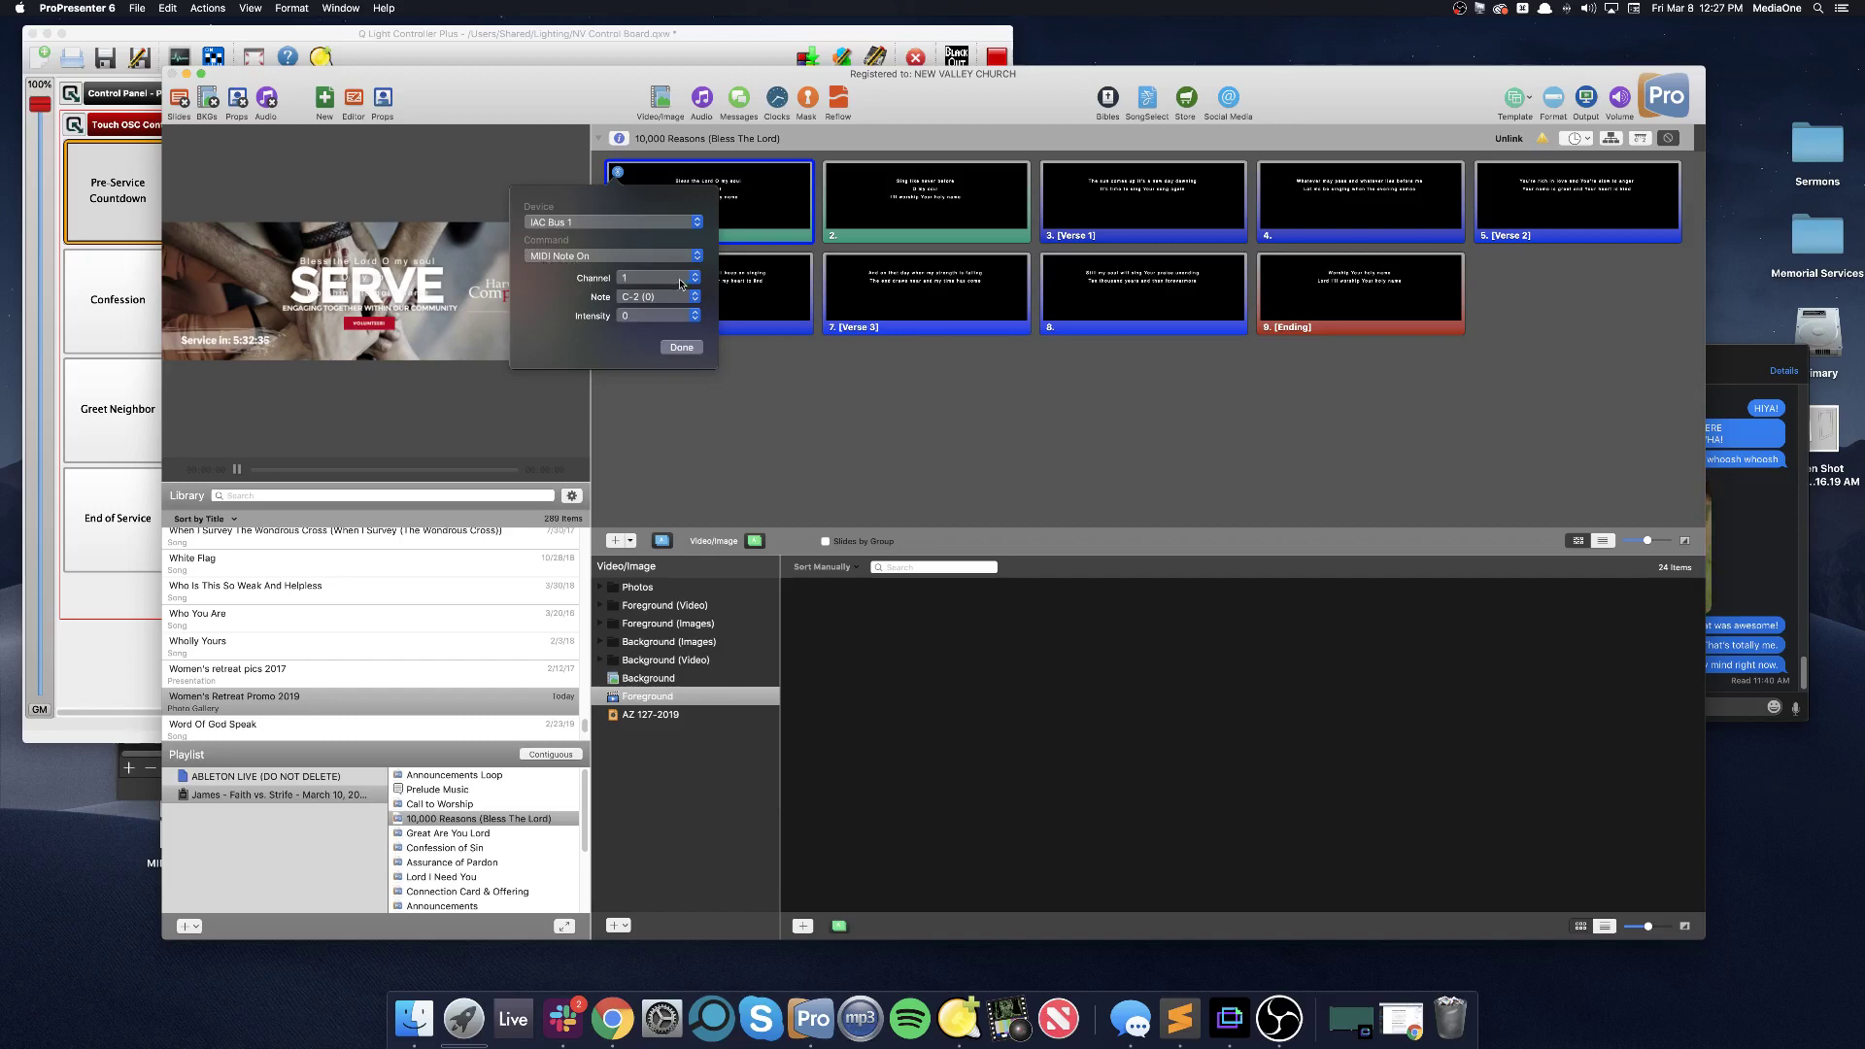
pyautogui.click(677, 350)
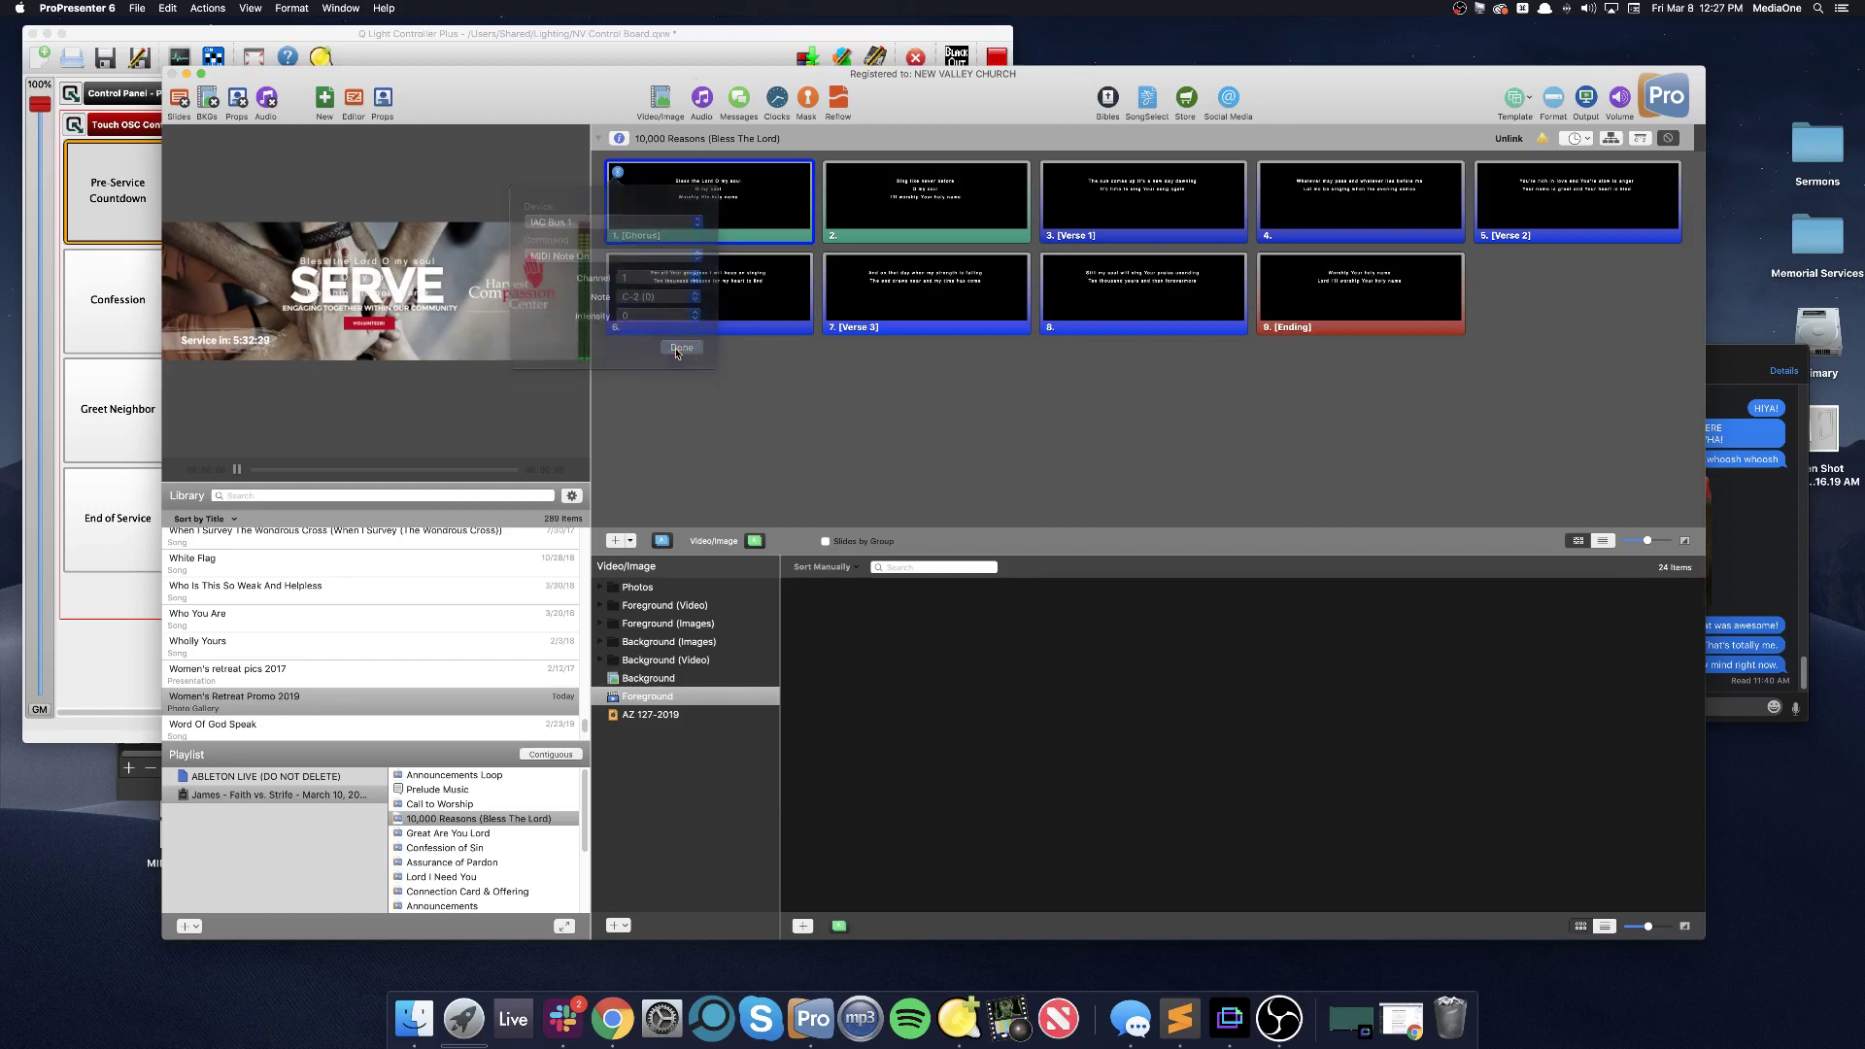
# In QLC+ Inputs/Outputs, confirm Universe 6 takes MIDI input from the IAC Driver plugin
pyautogui.press('super+Tab')
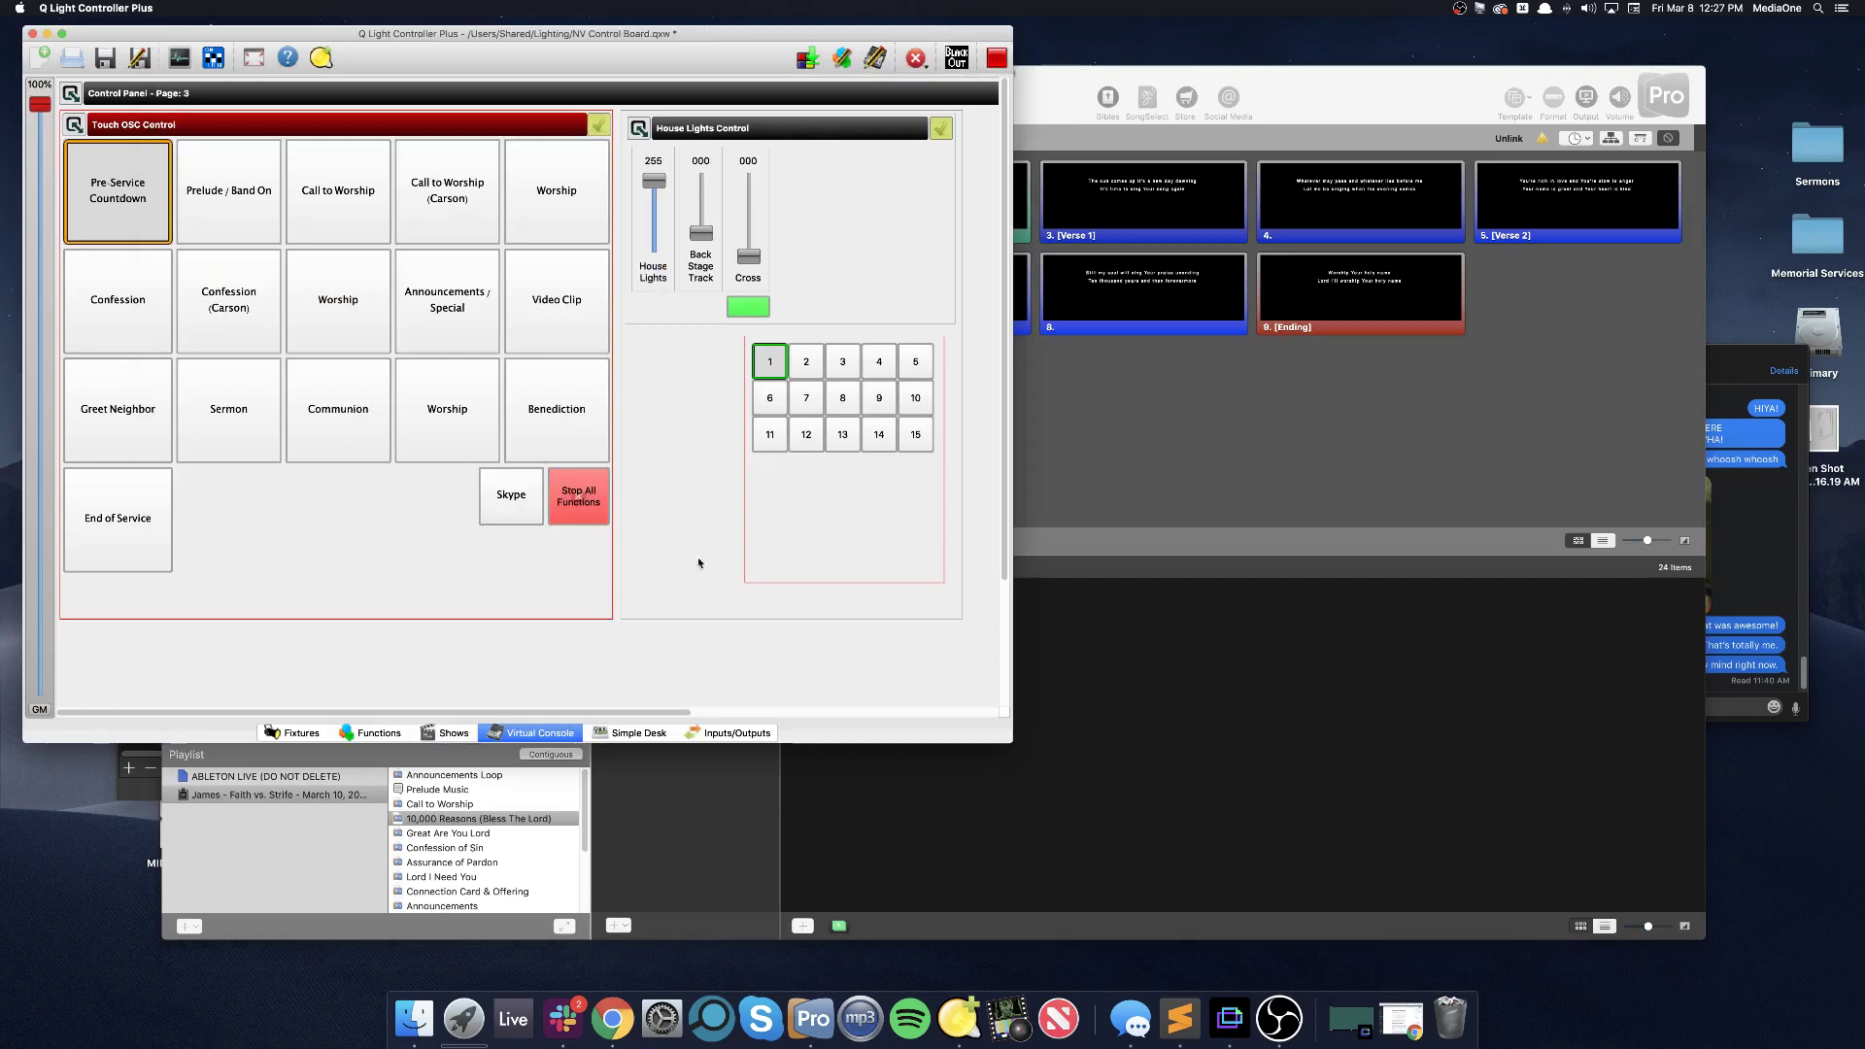
pyautogui.click(730, 732)
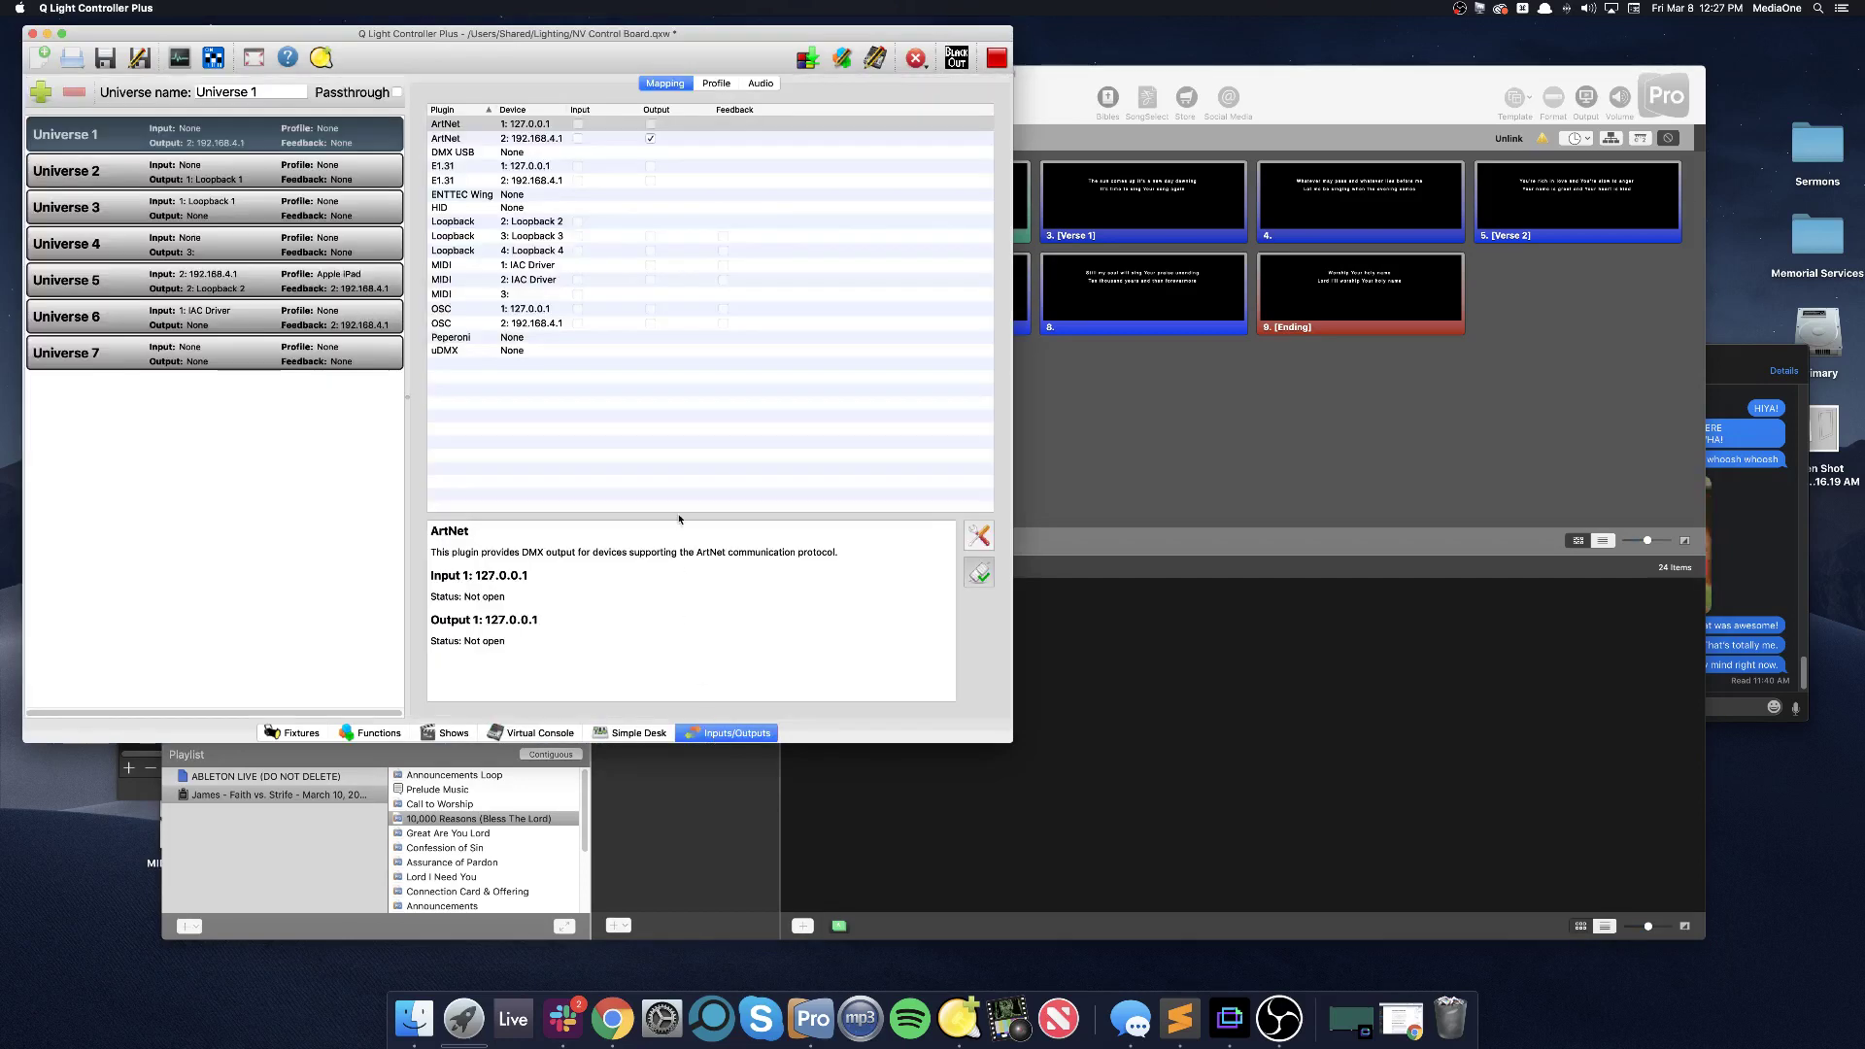
pyautogui.click(124, 322)
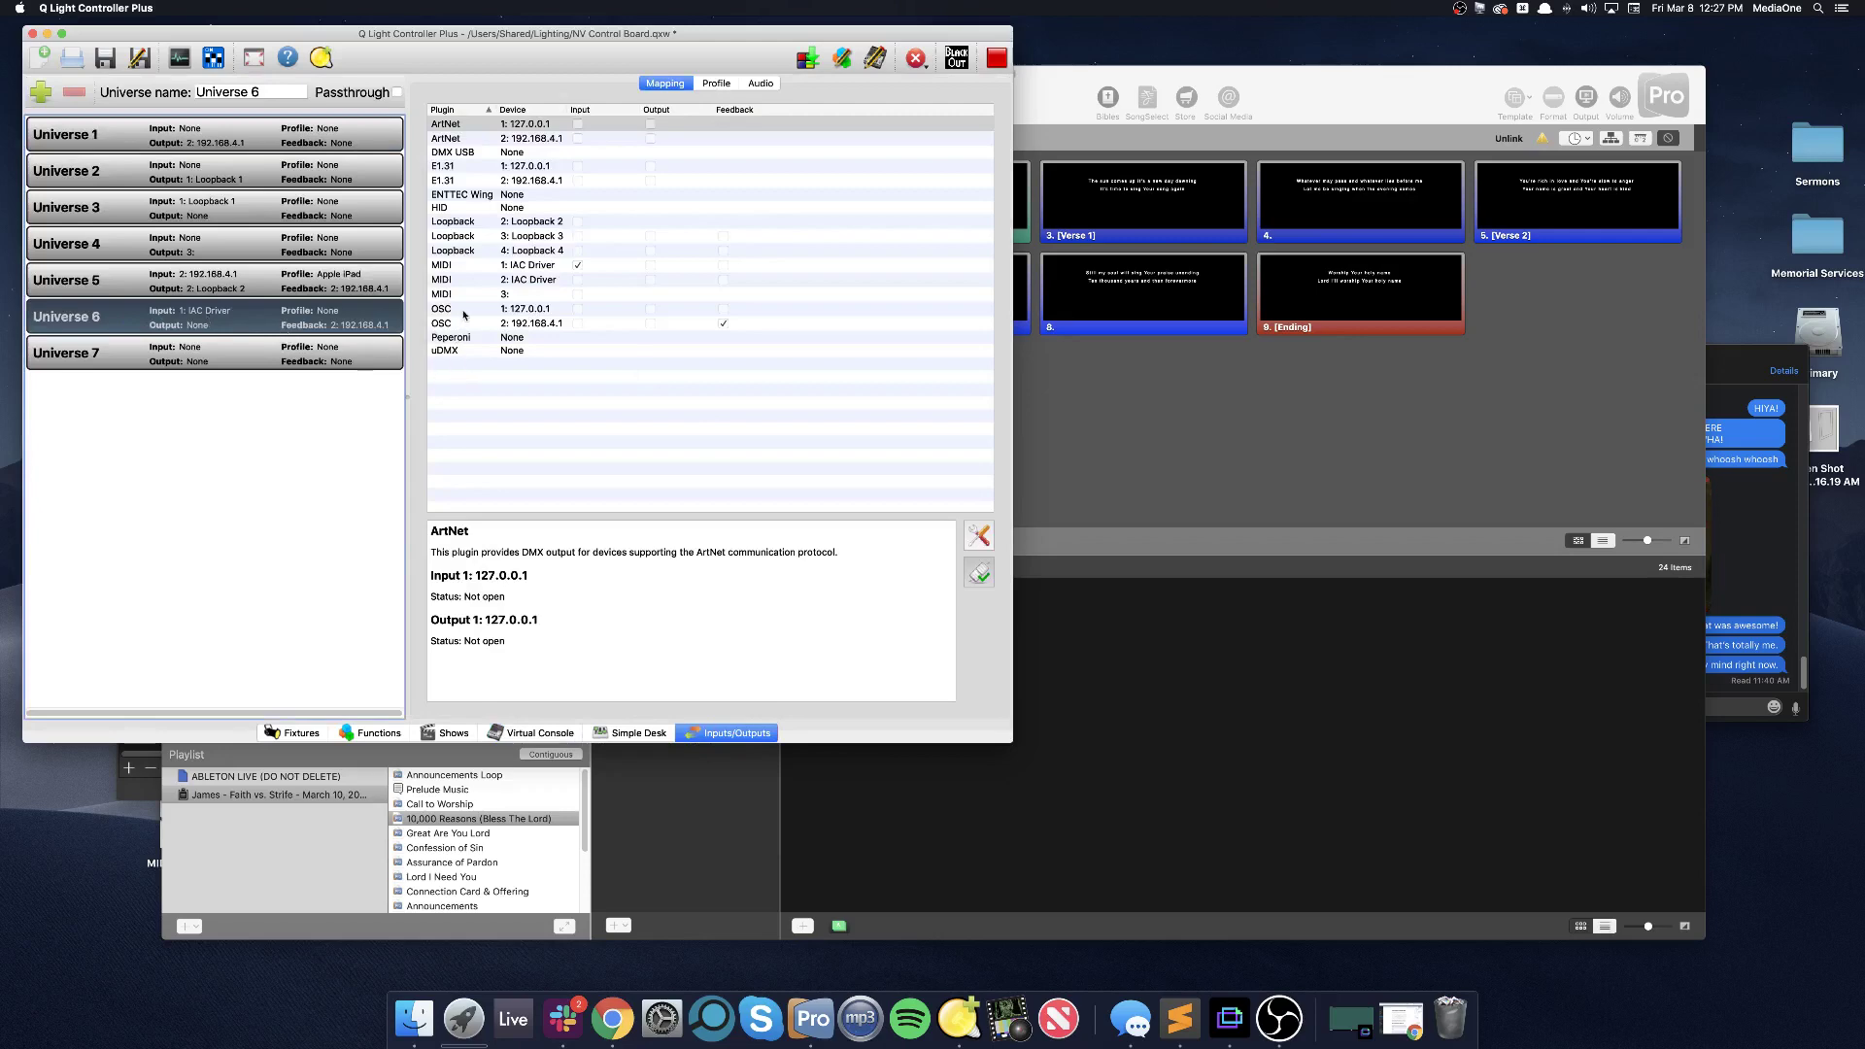
pyautogui.doubleClick(471, 265)
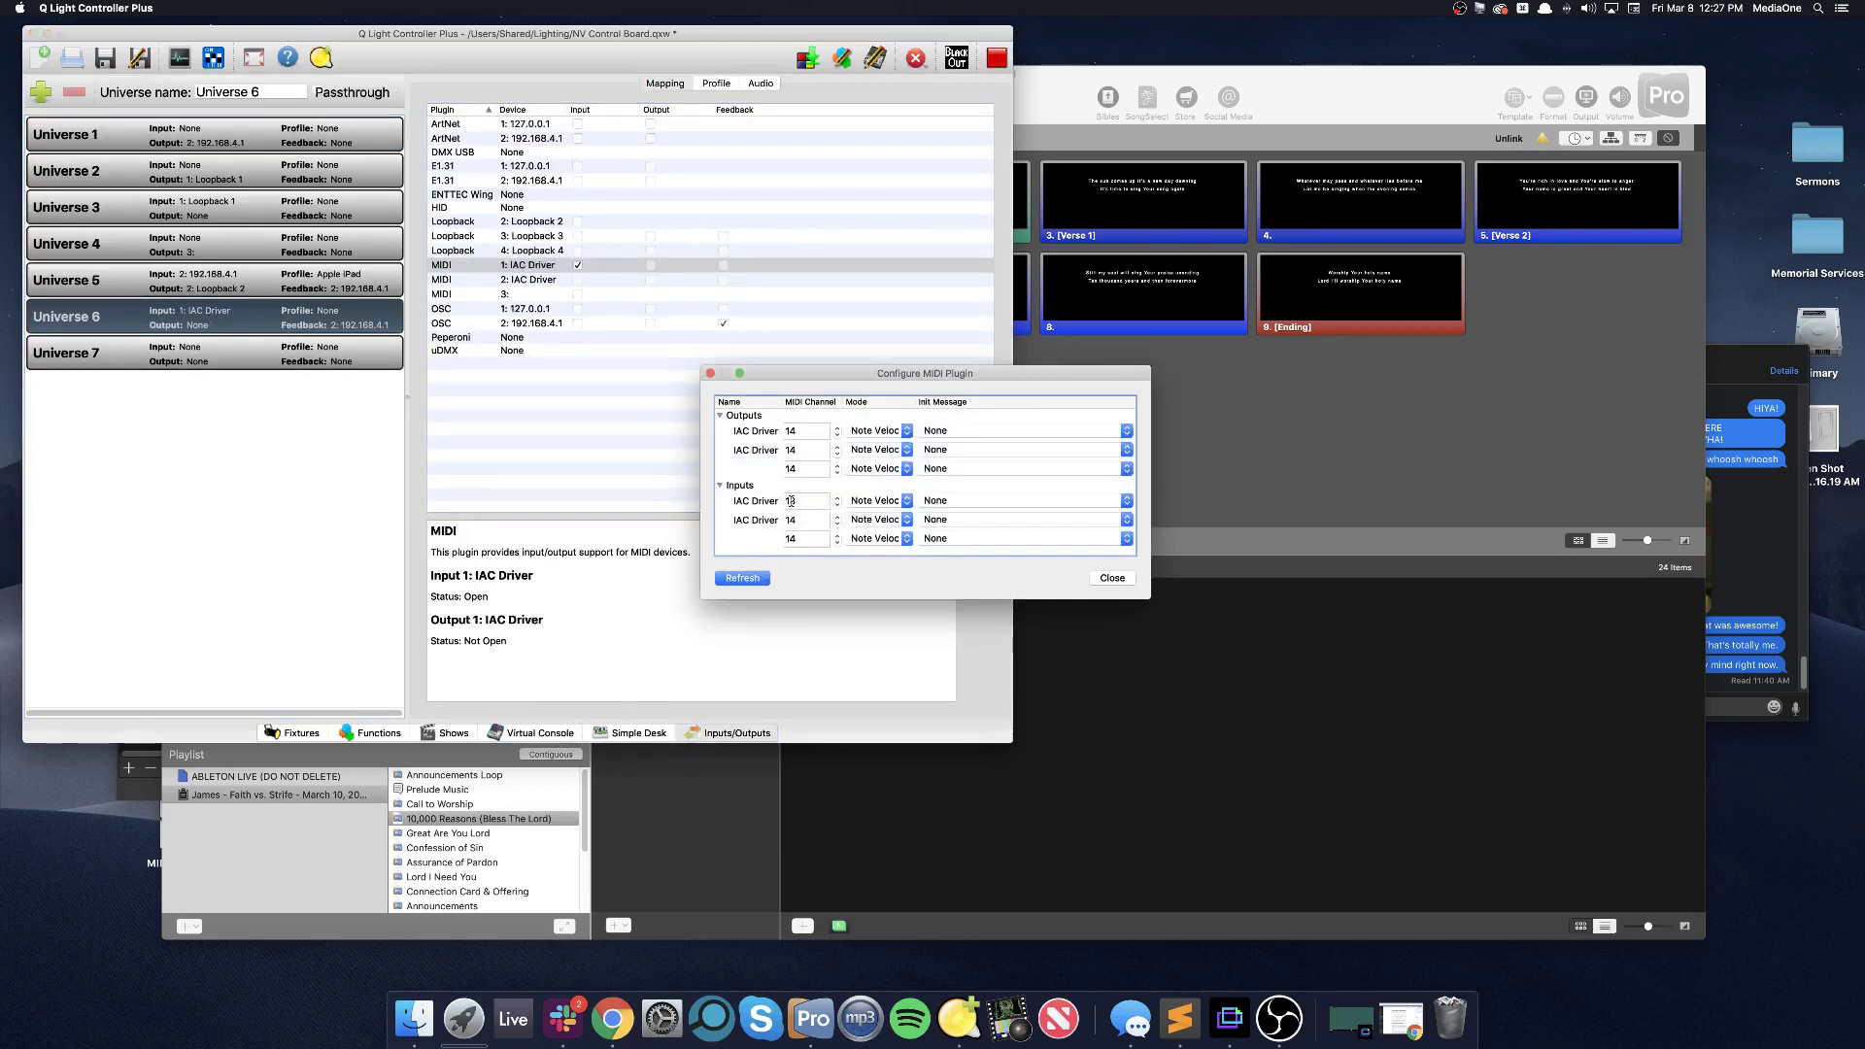
pyautogui.click(710, 373)
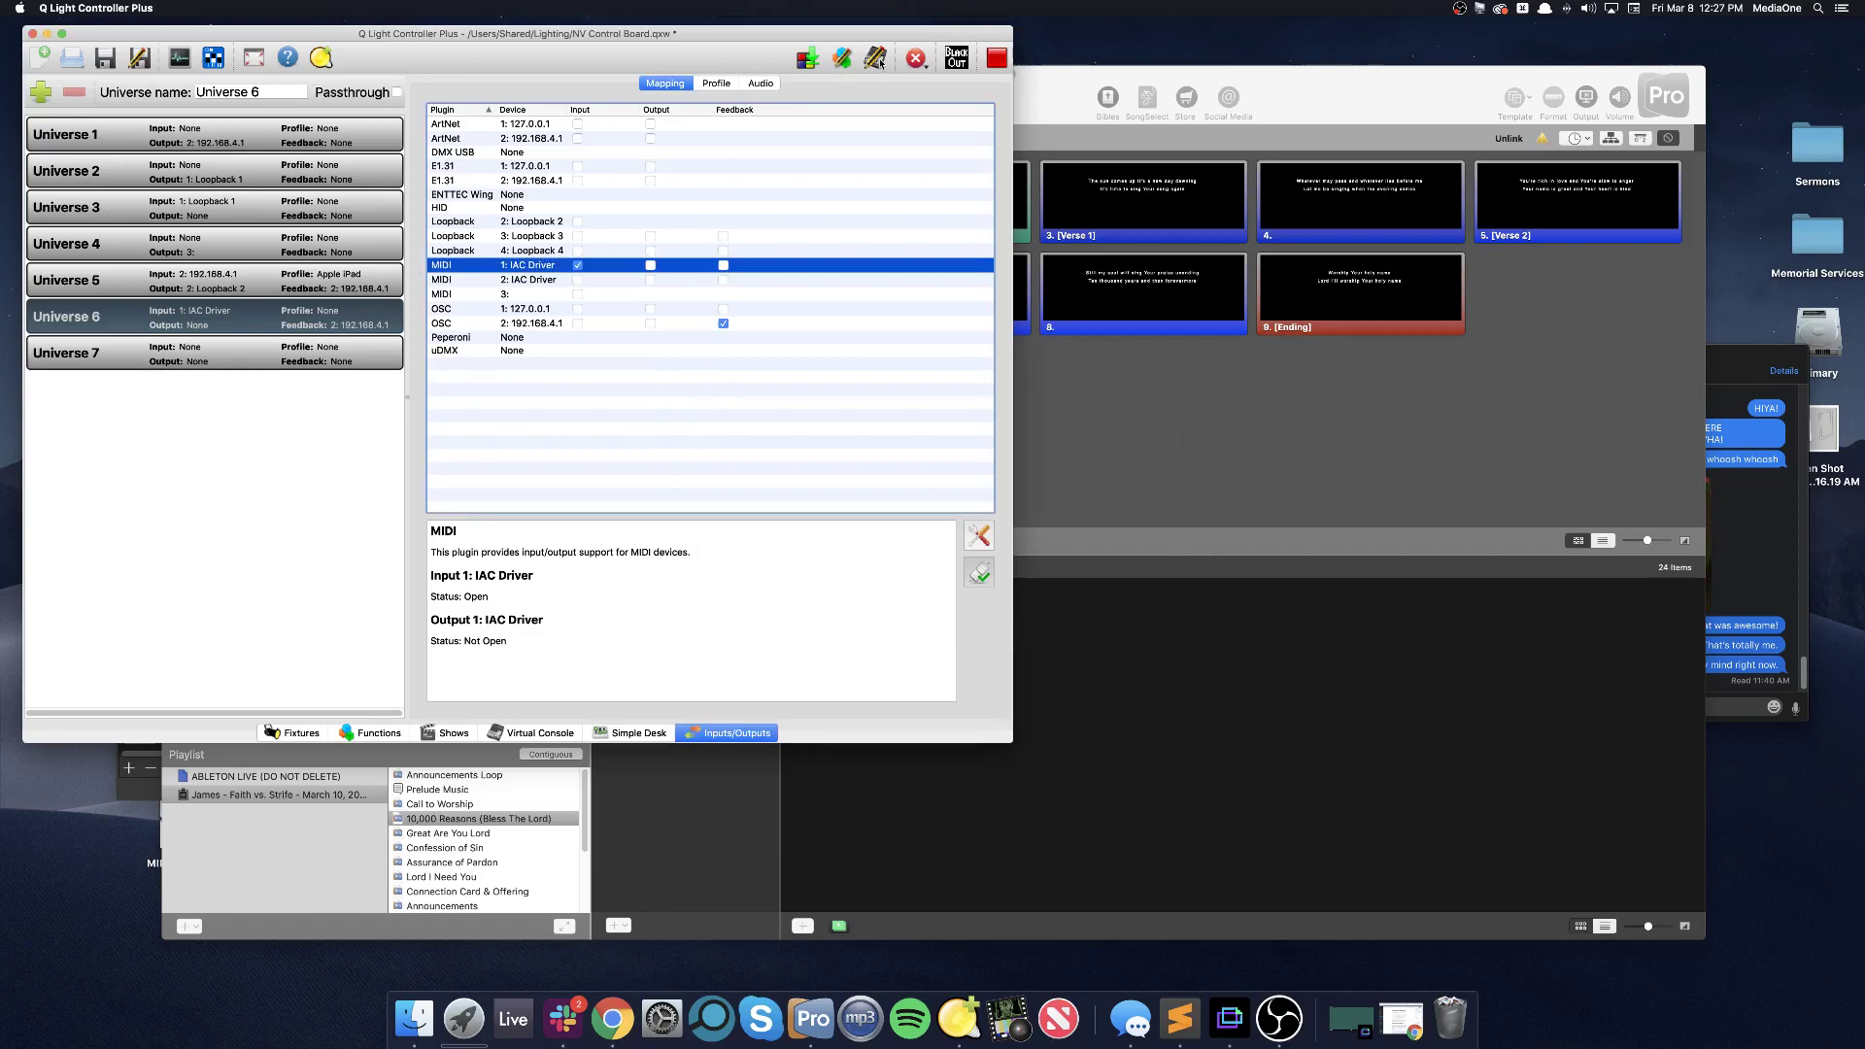
# Return QLC+ to the virtual console, then remove the Chorus slide's existing MIDI Note On cue
pyautogui.click(537, 733)
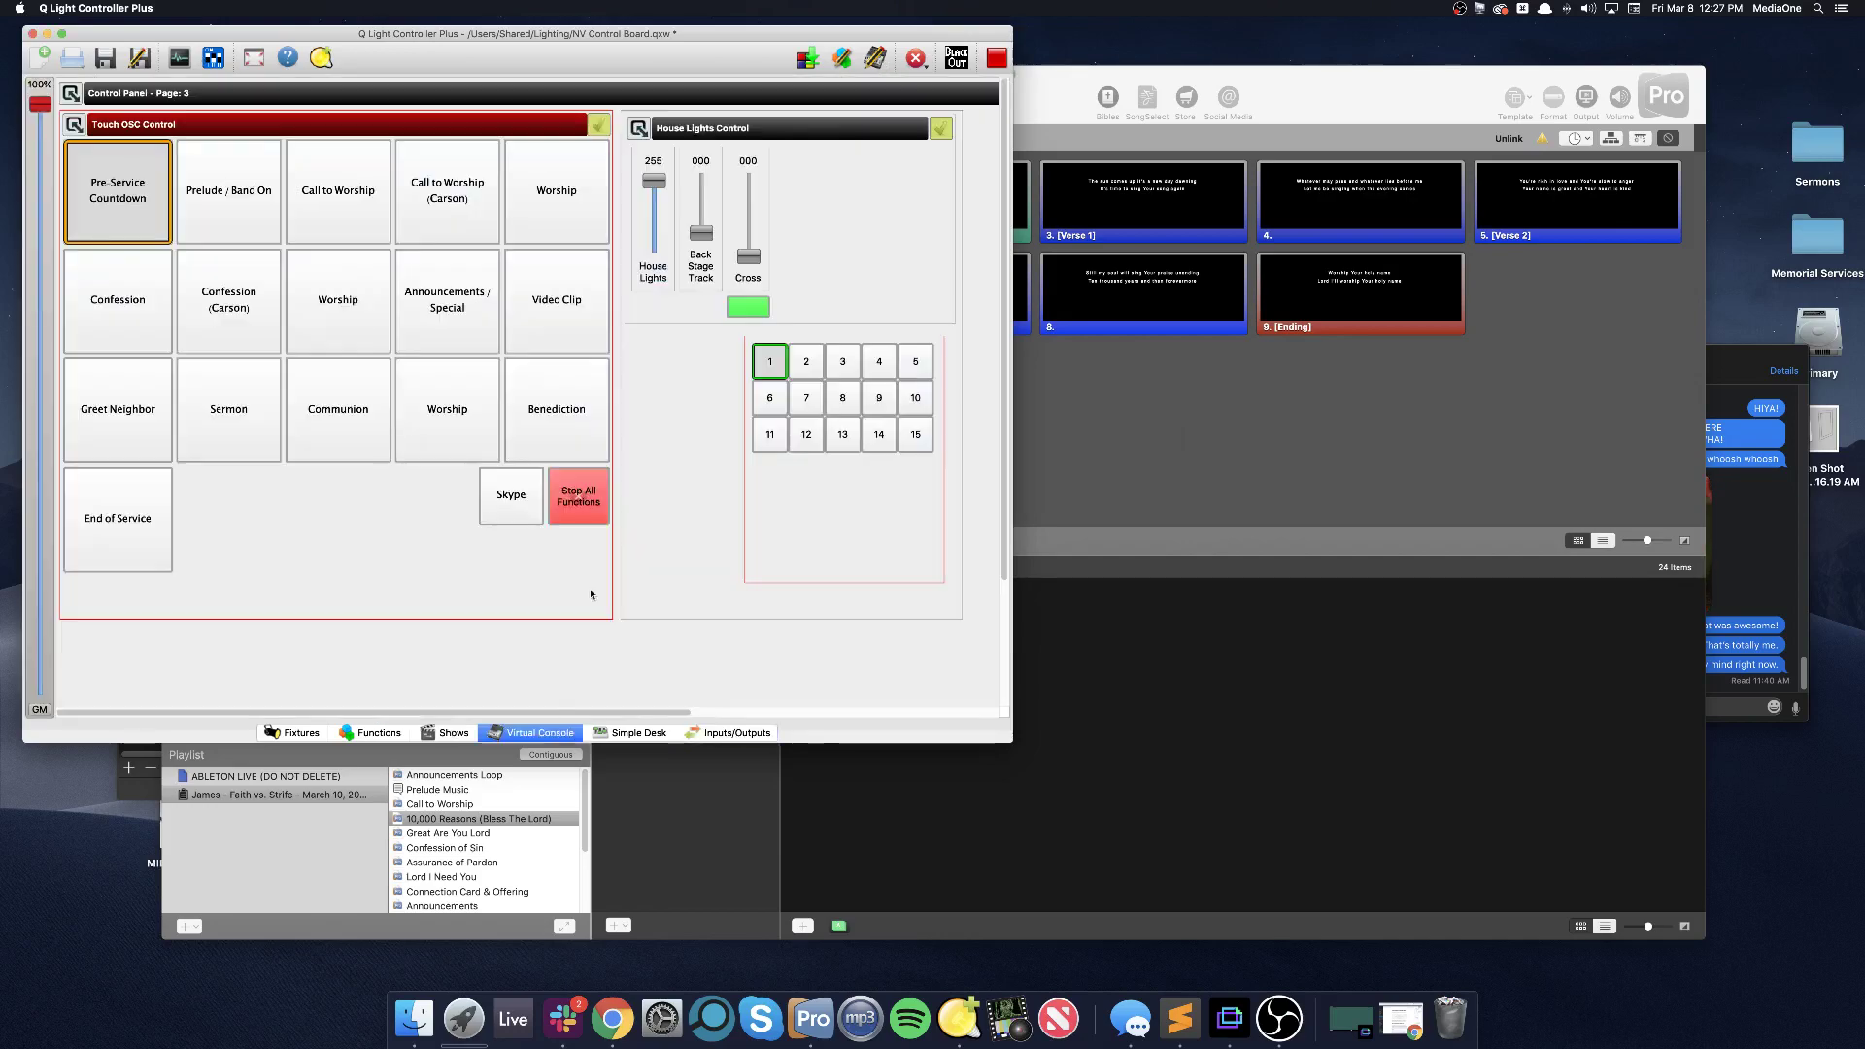
pyautogui.click(1066, 399)
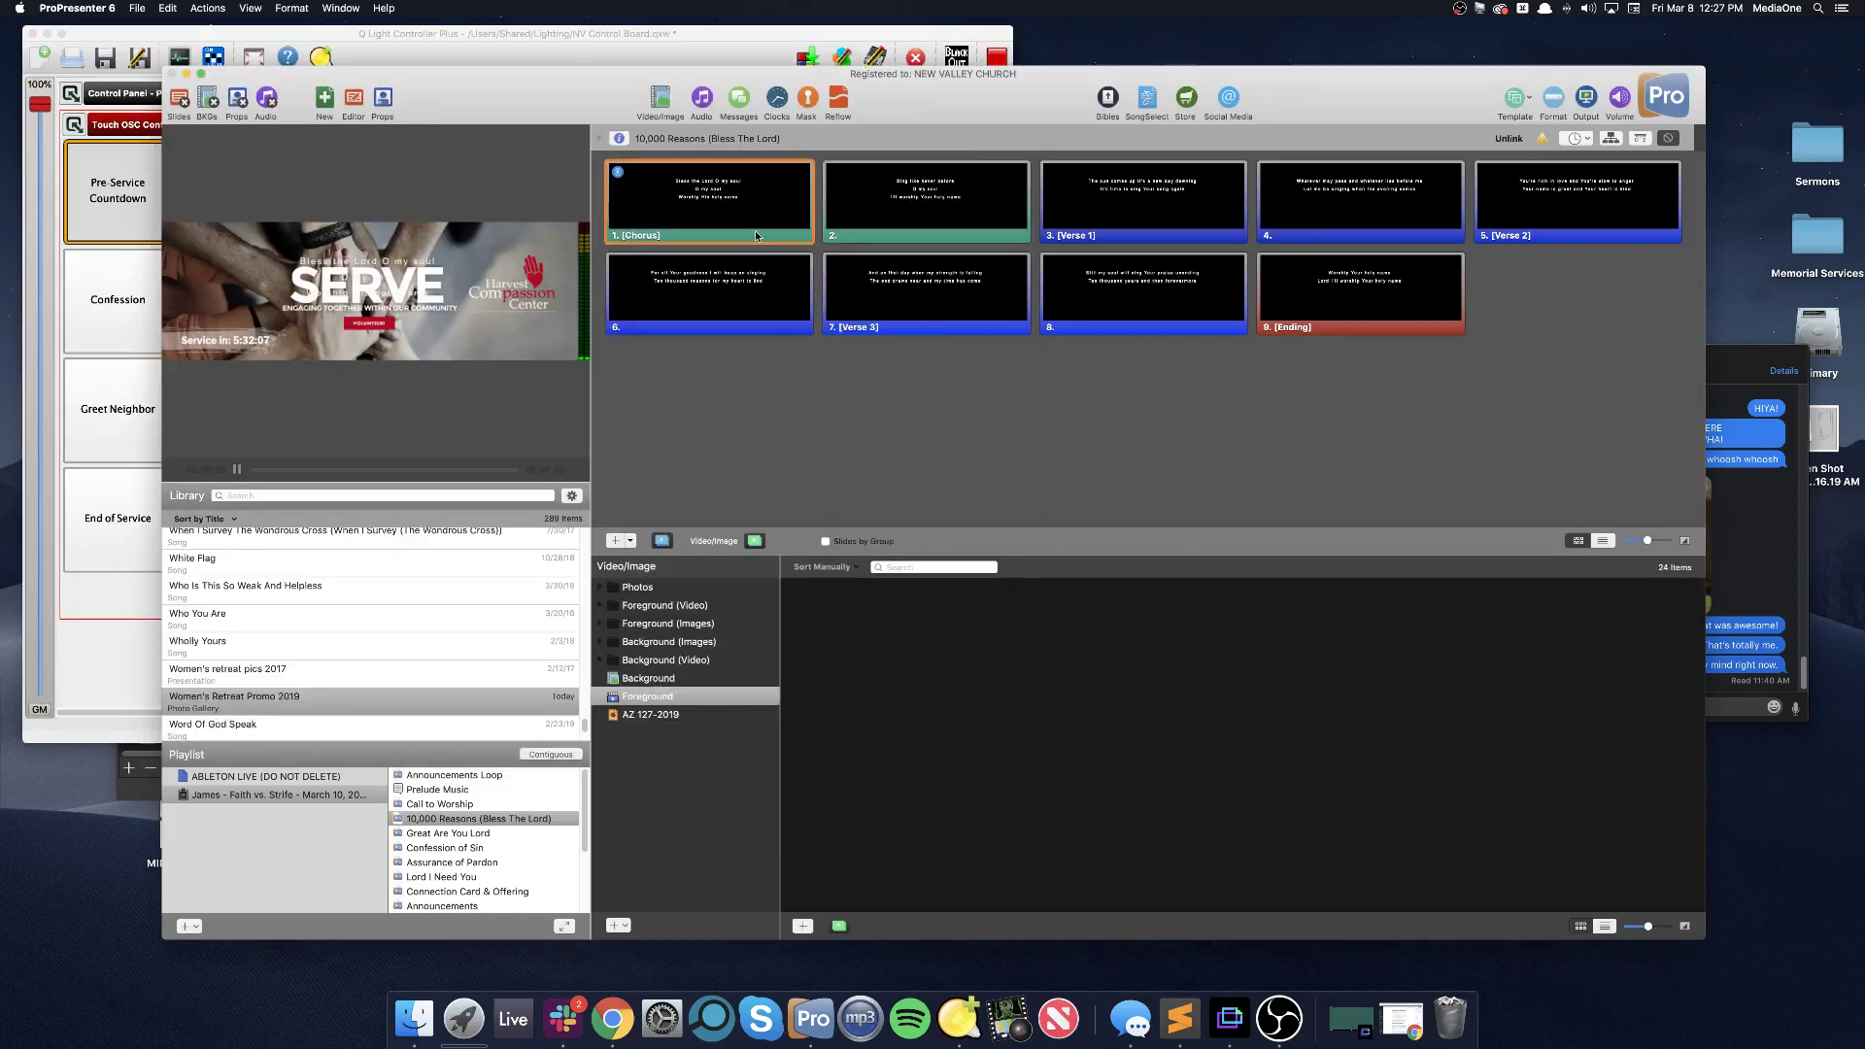
pyautogui.rightClick(705, 203)
pyautogui.click(742, 369)
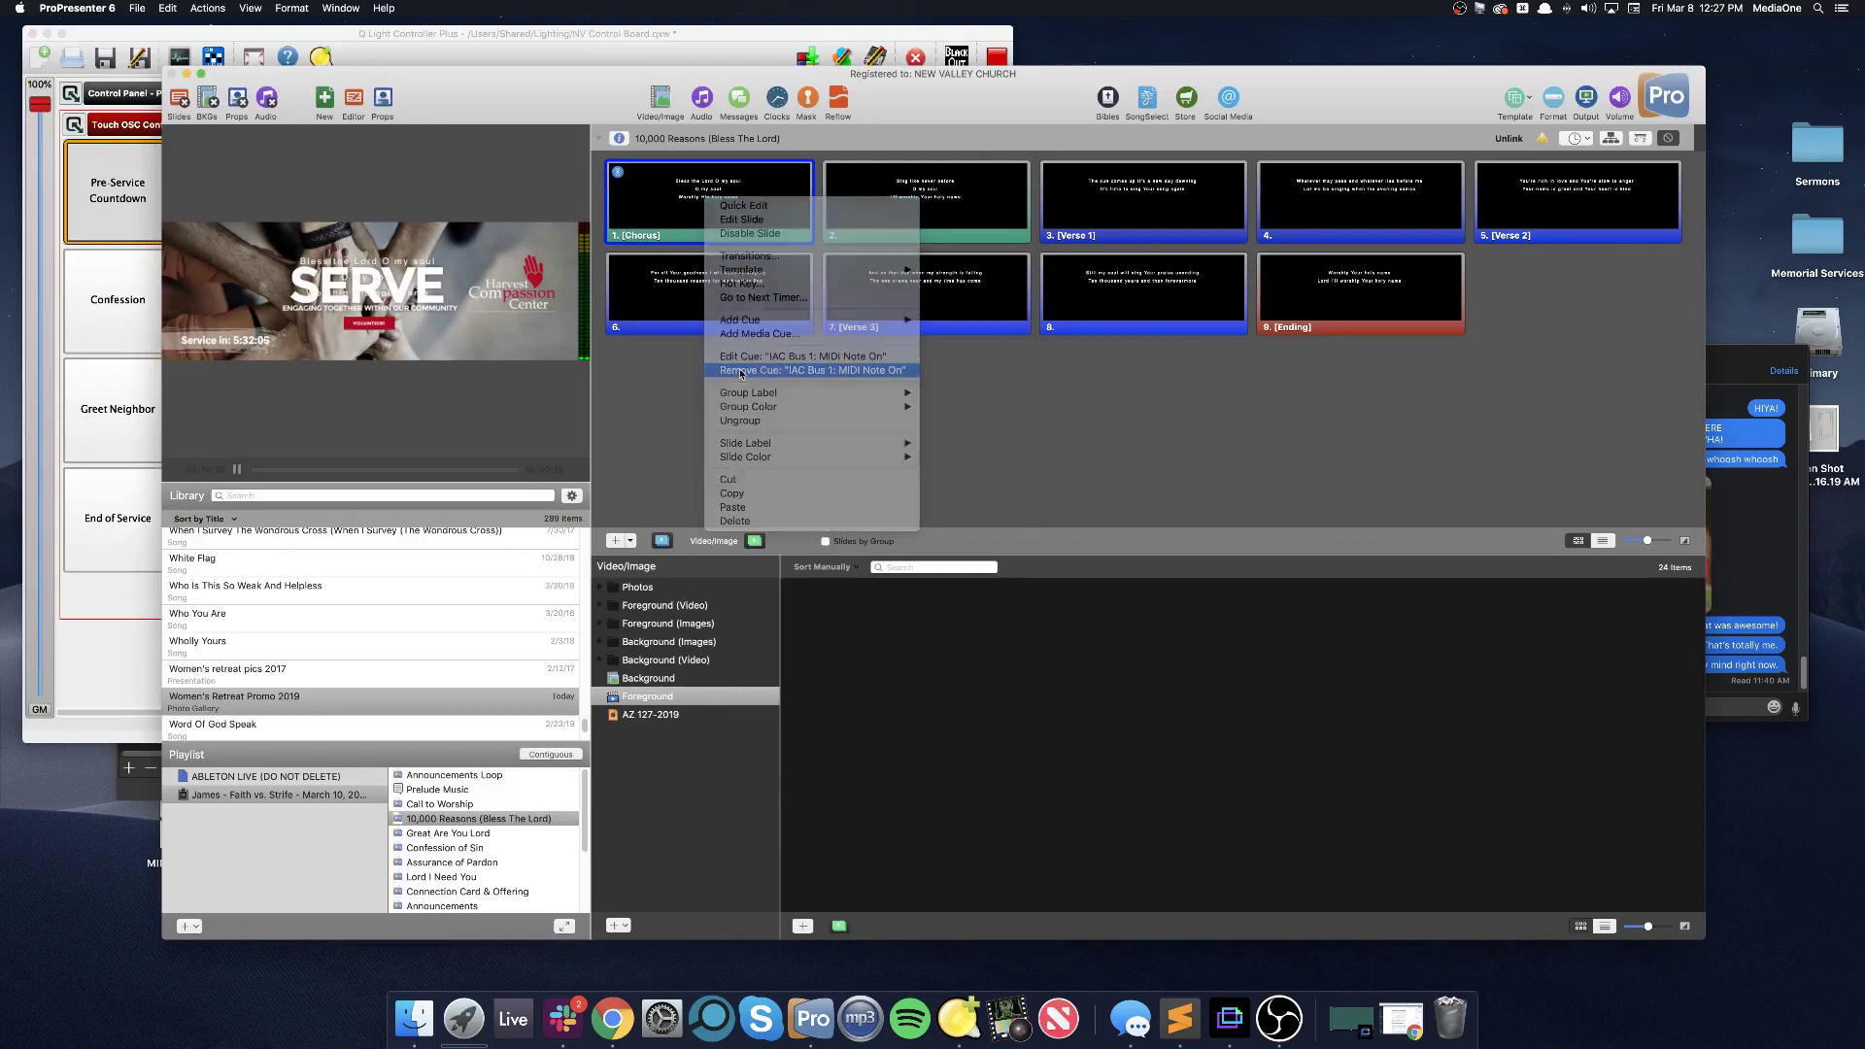
# Add a new IAC Bus 1 MIDI Note On cue to slide 1 on channel 13
pyautogui.rightClick(713, 190)
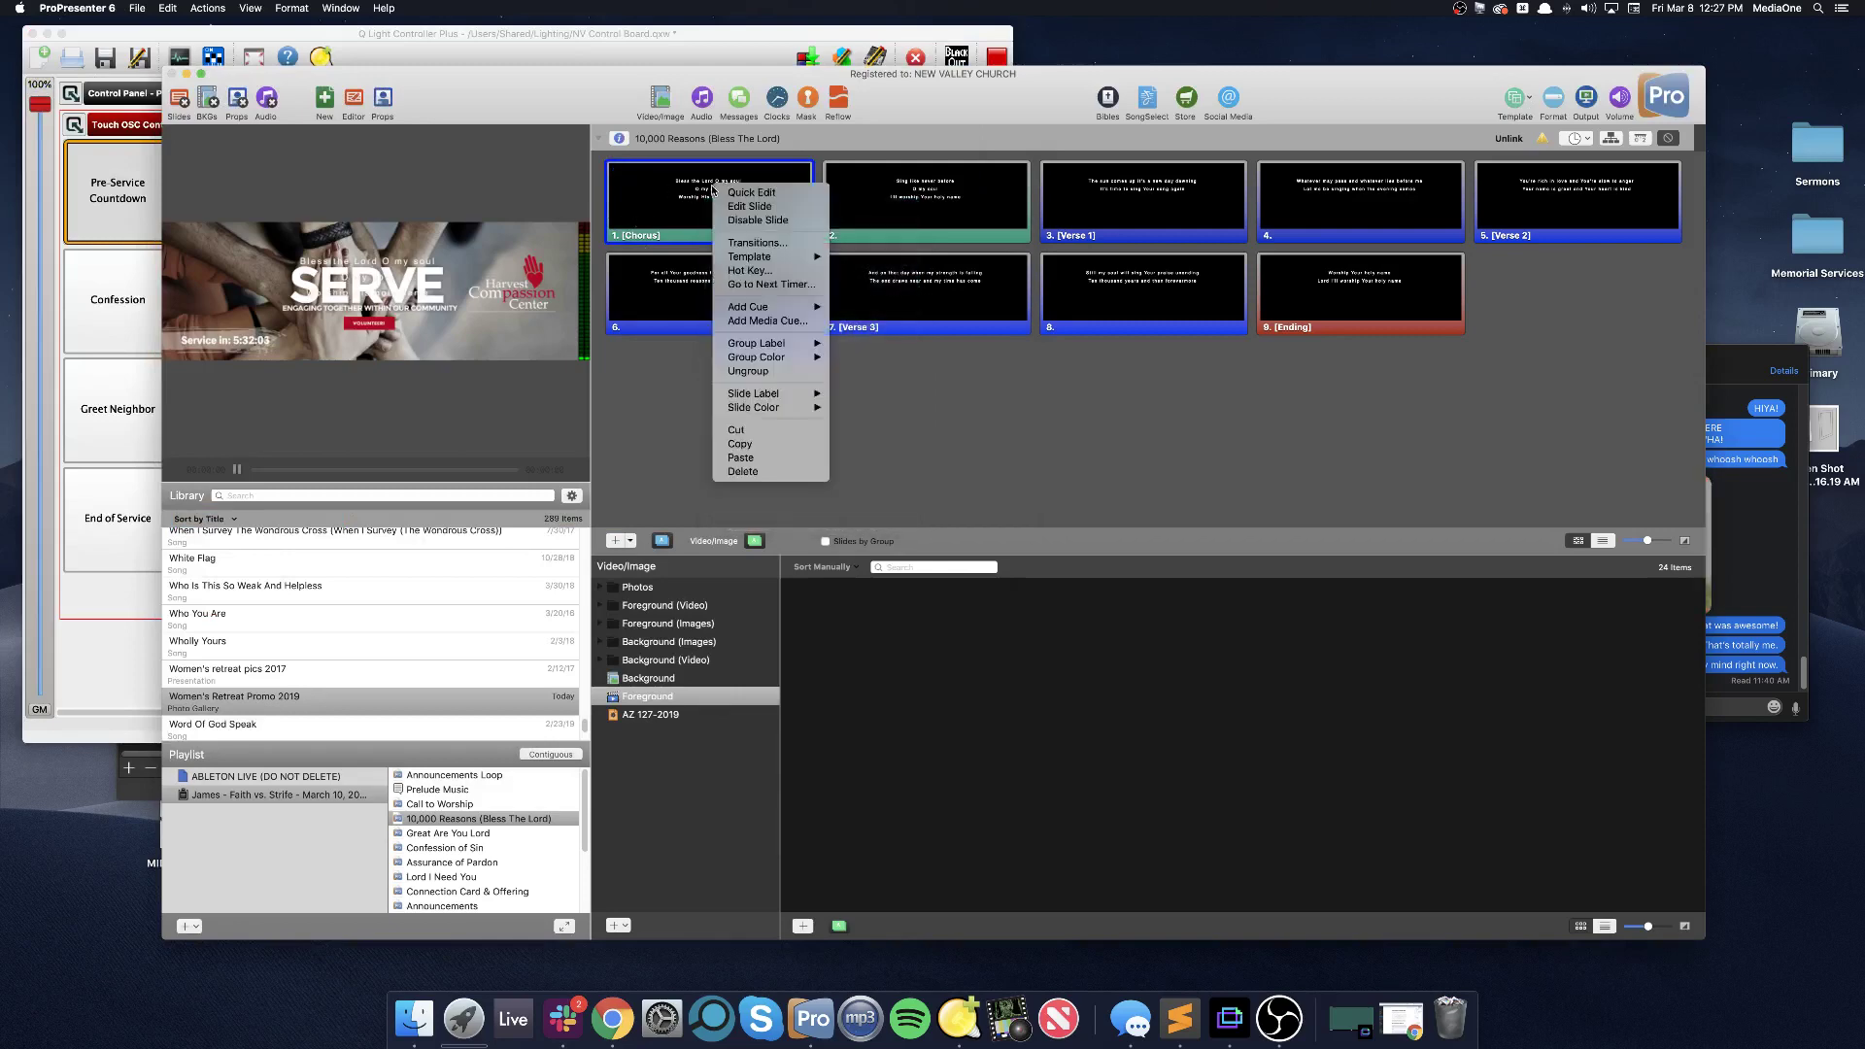
pyautogui.moveTo(794, 308)
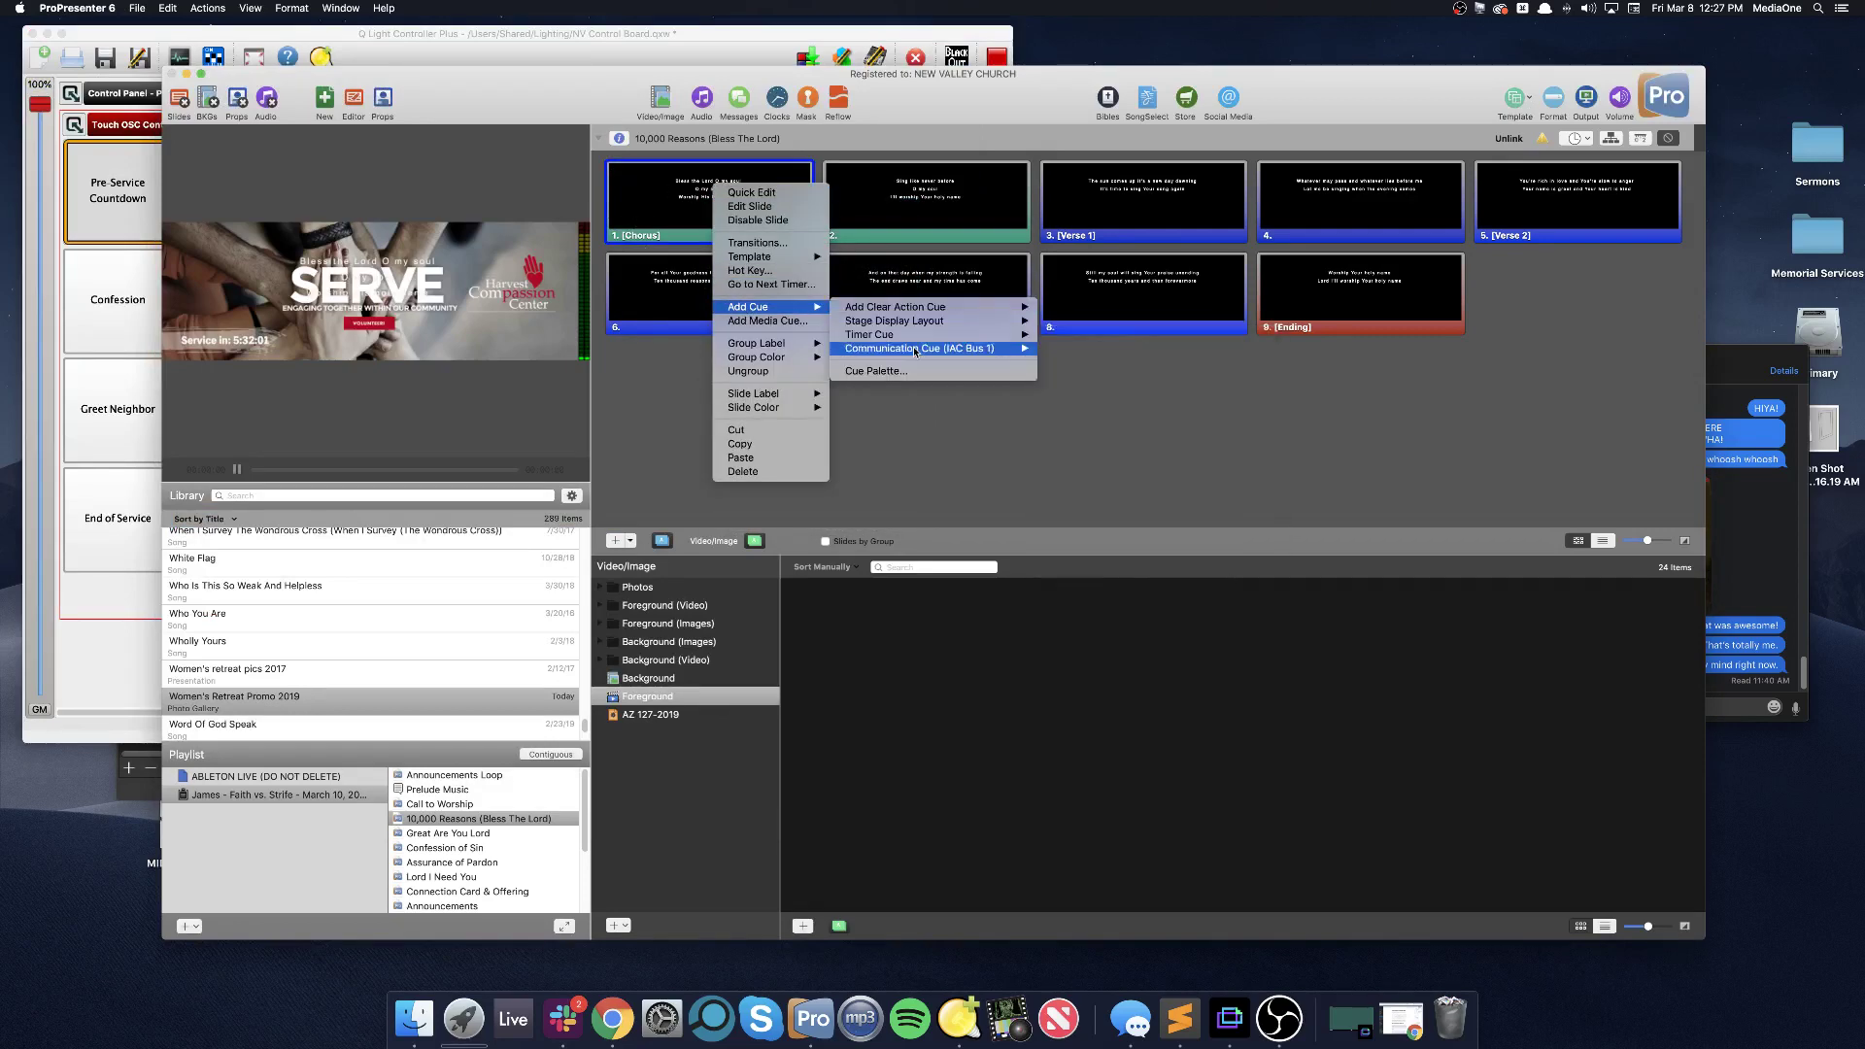
pyautogui.moveTo(918, 350)
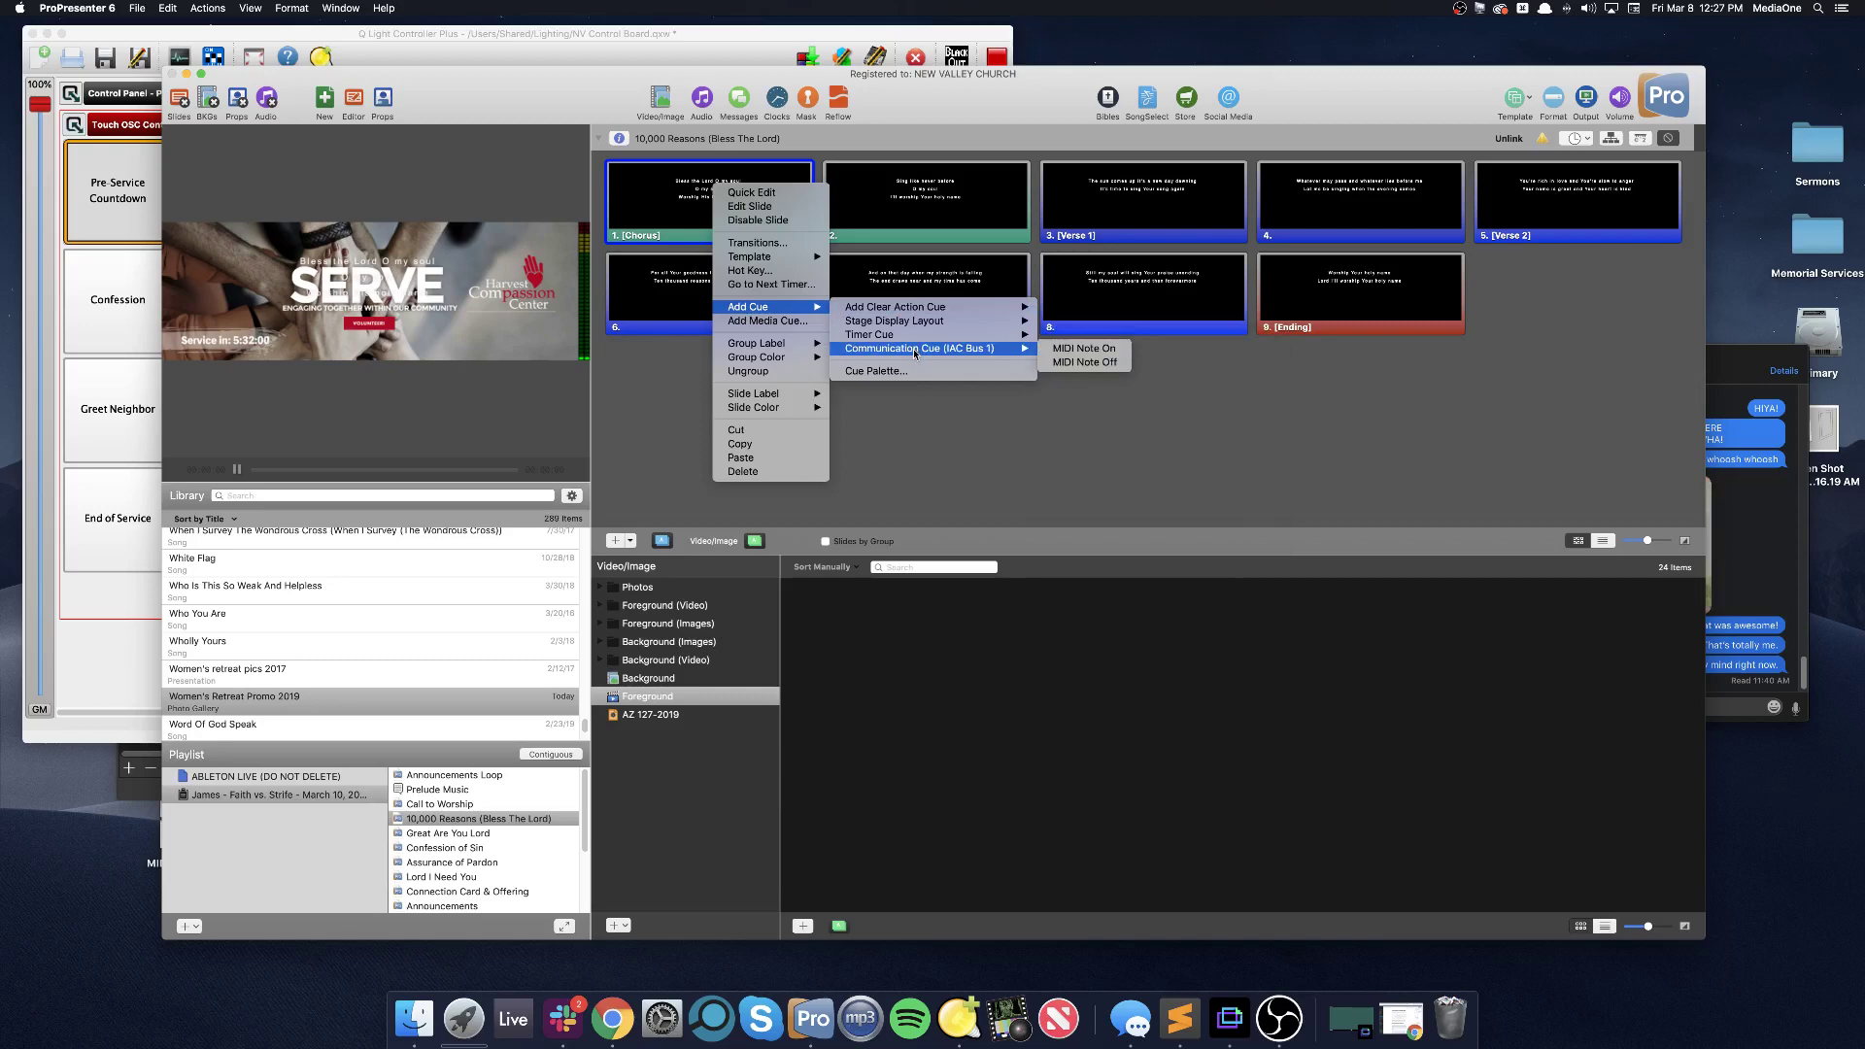
pyautogui.click(1074, 348)
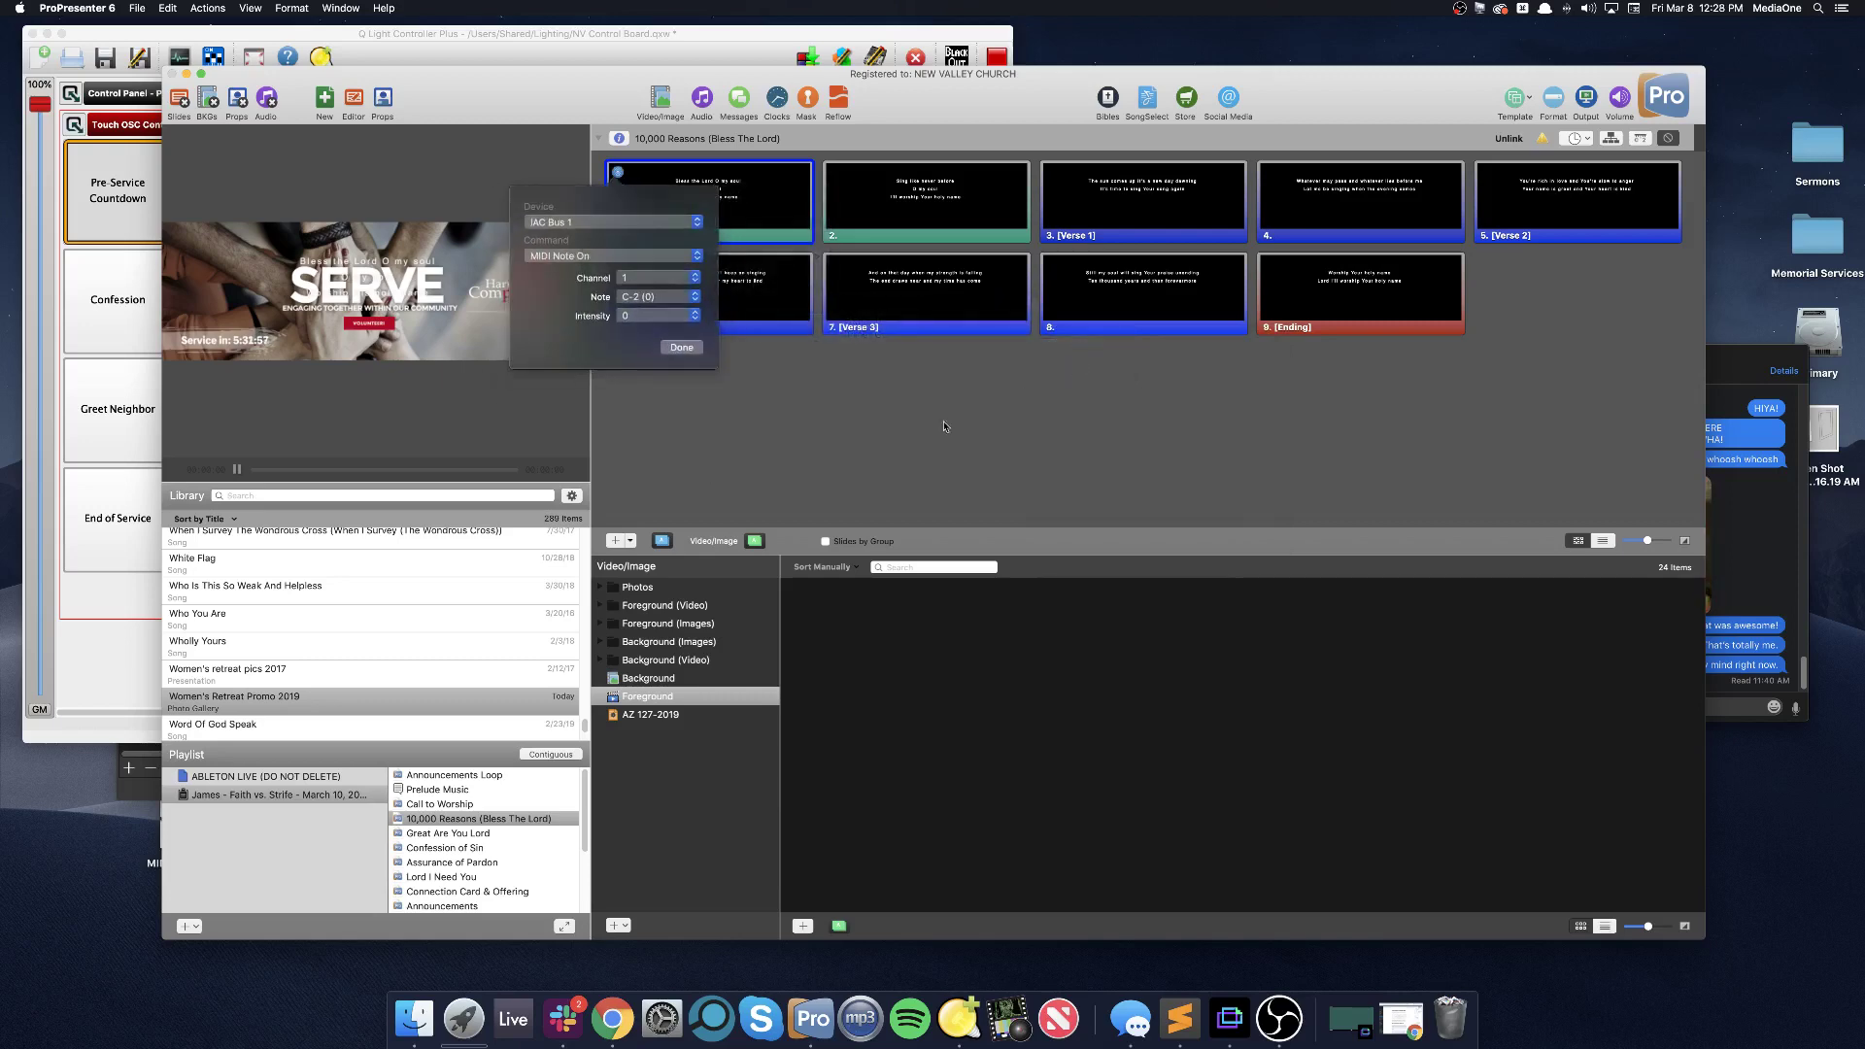
pyautogui.click(628, 277)
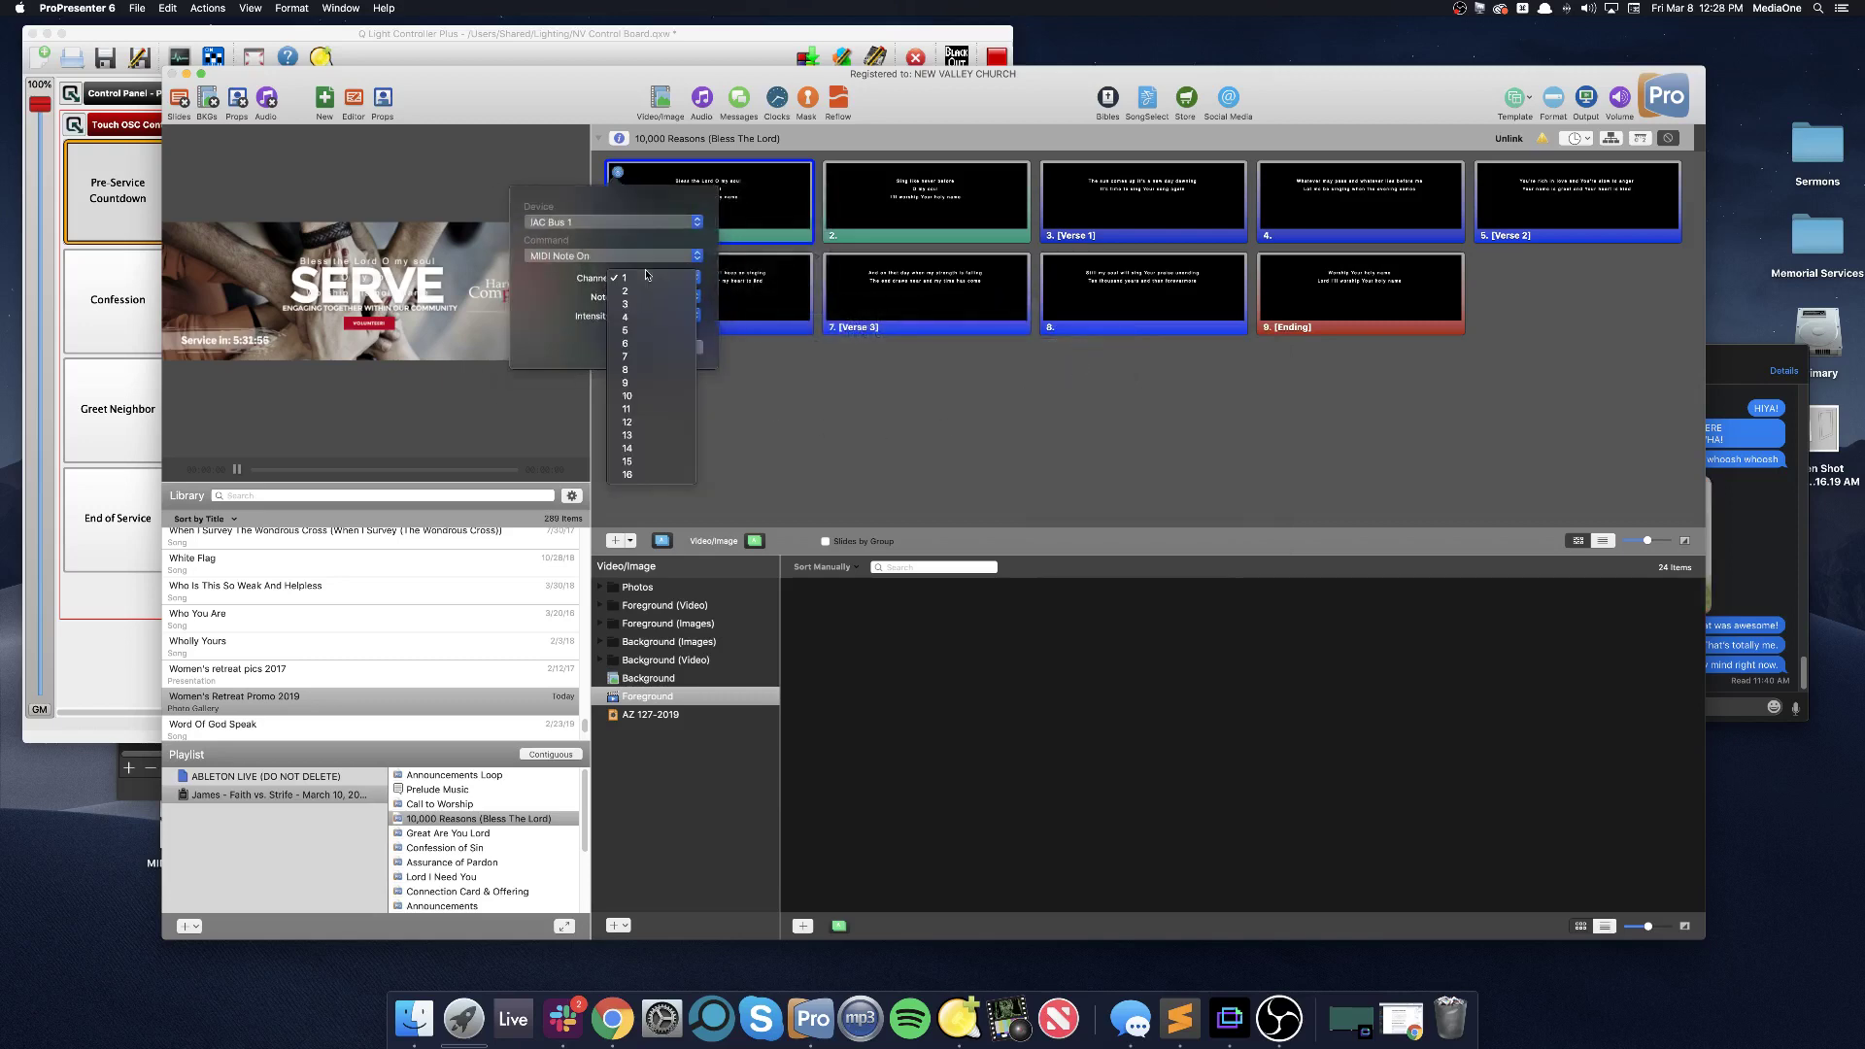
pyautogui.click(647, 439)
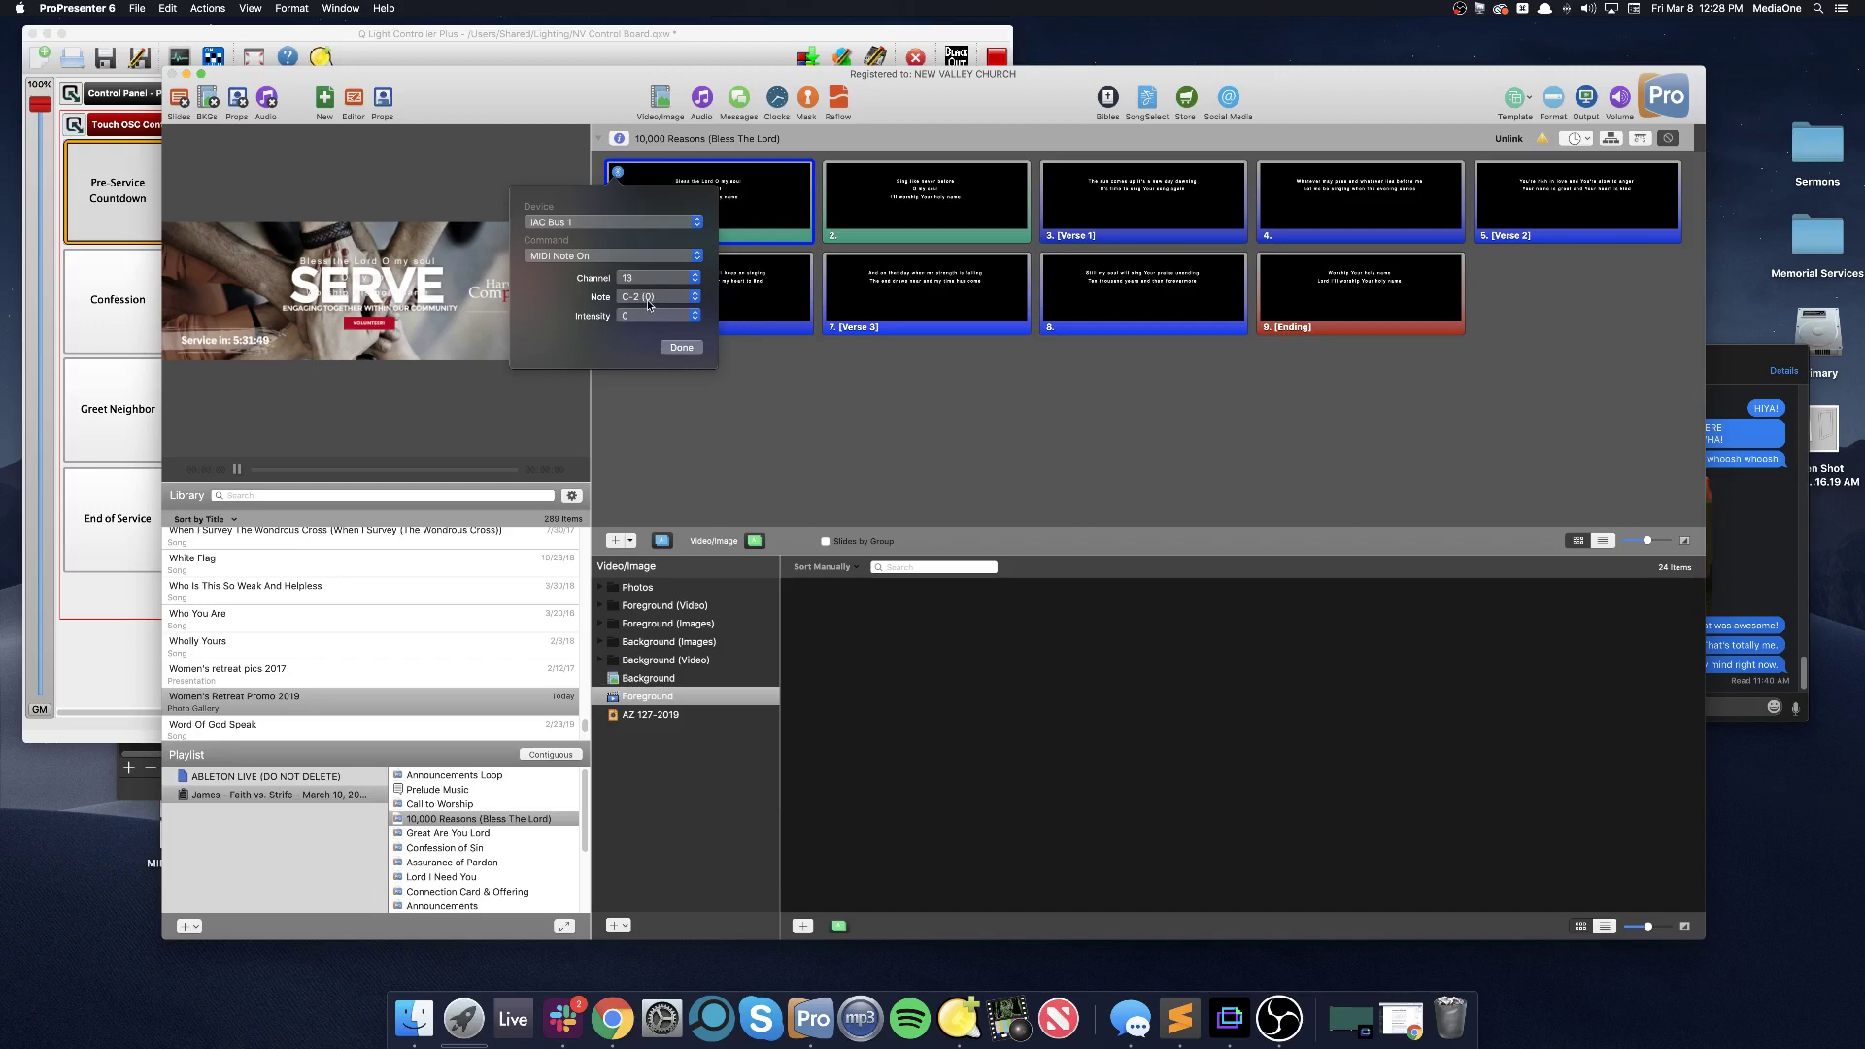
pyautogui.click(746, 36)
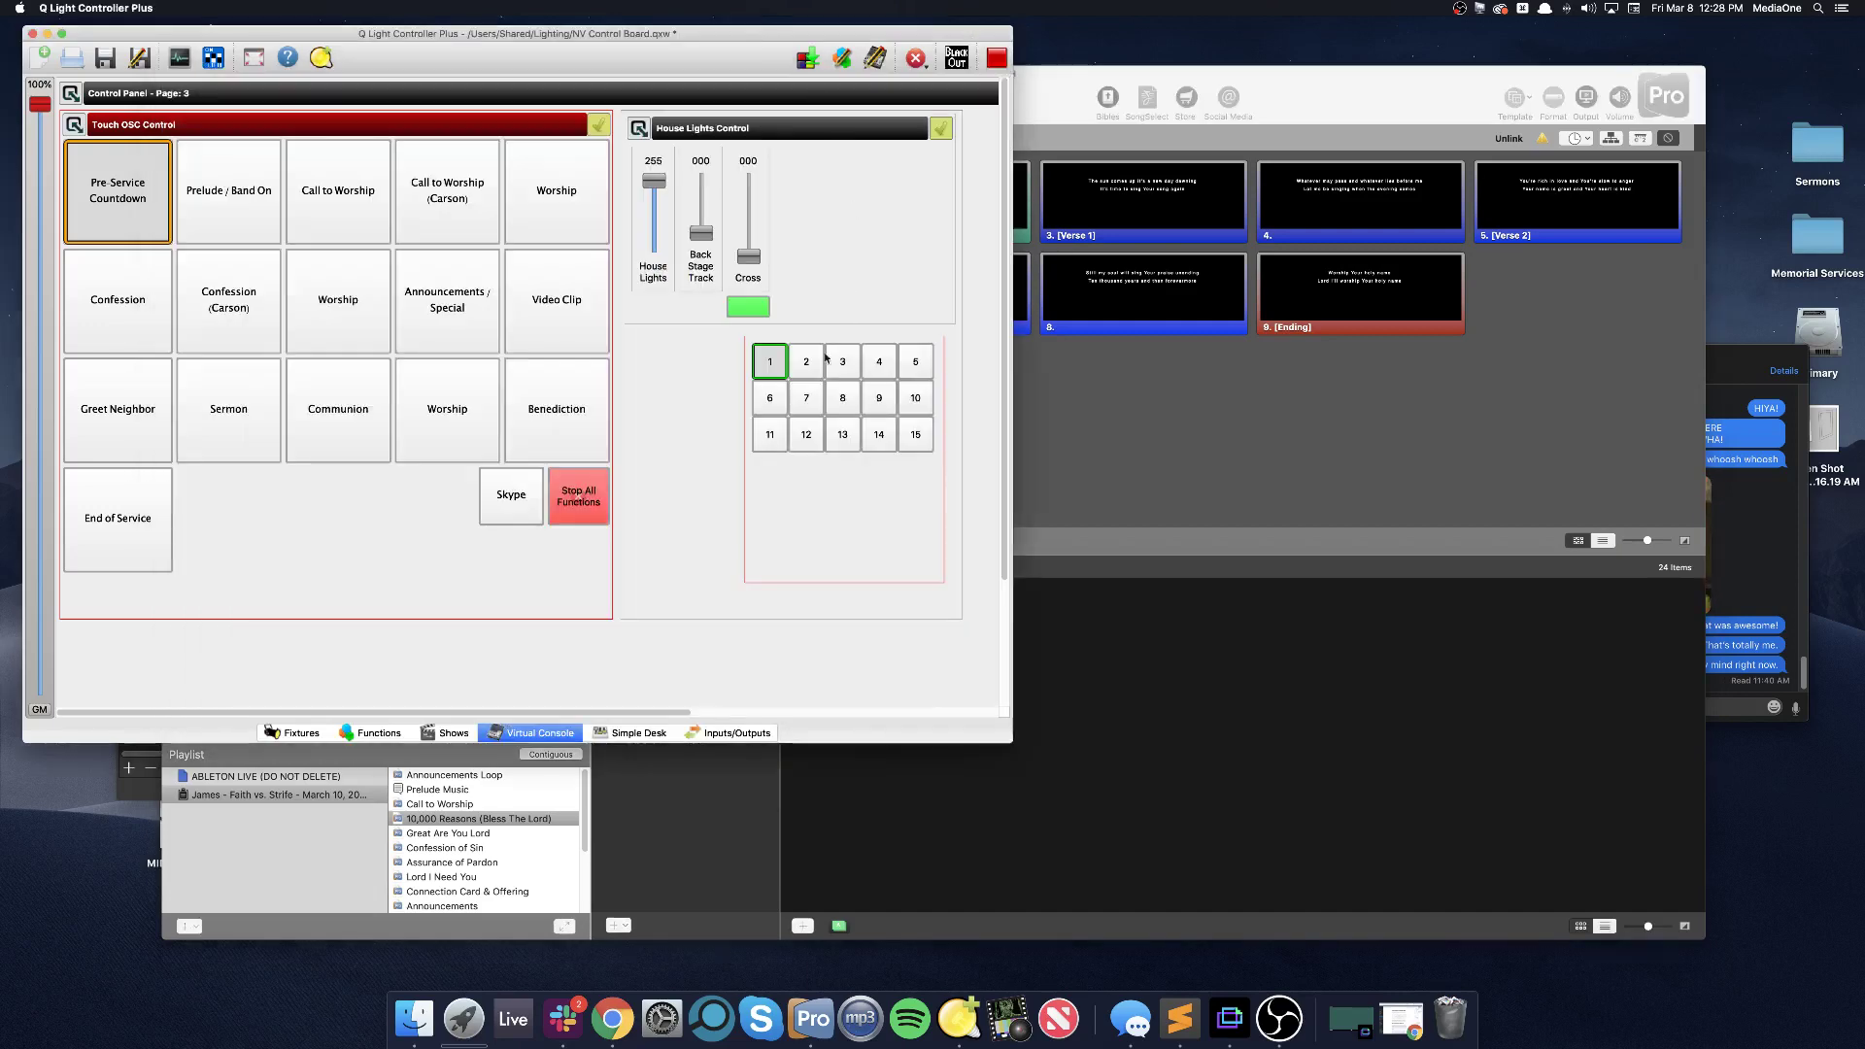
# In design mode, check that button 2 listens on MIDI input channel 158, then return to the cue
pyautogui.click(874, 58)
pyautogui.doubleClick(809, 392)
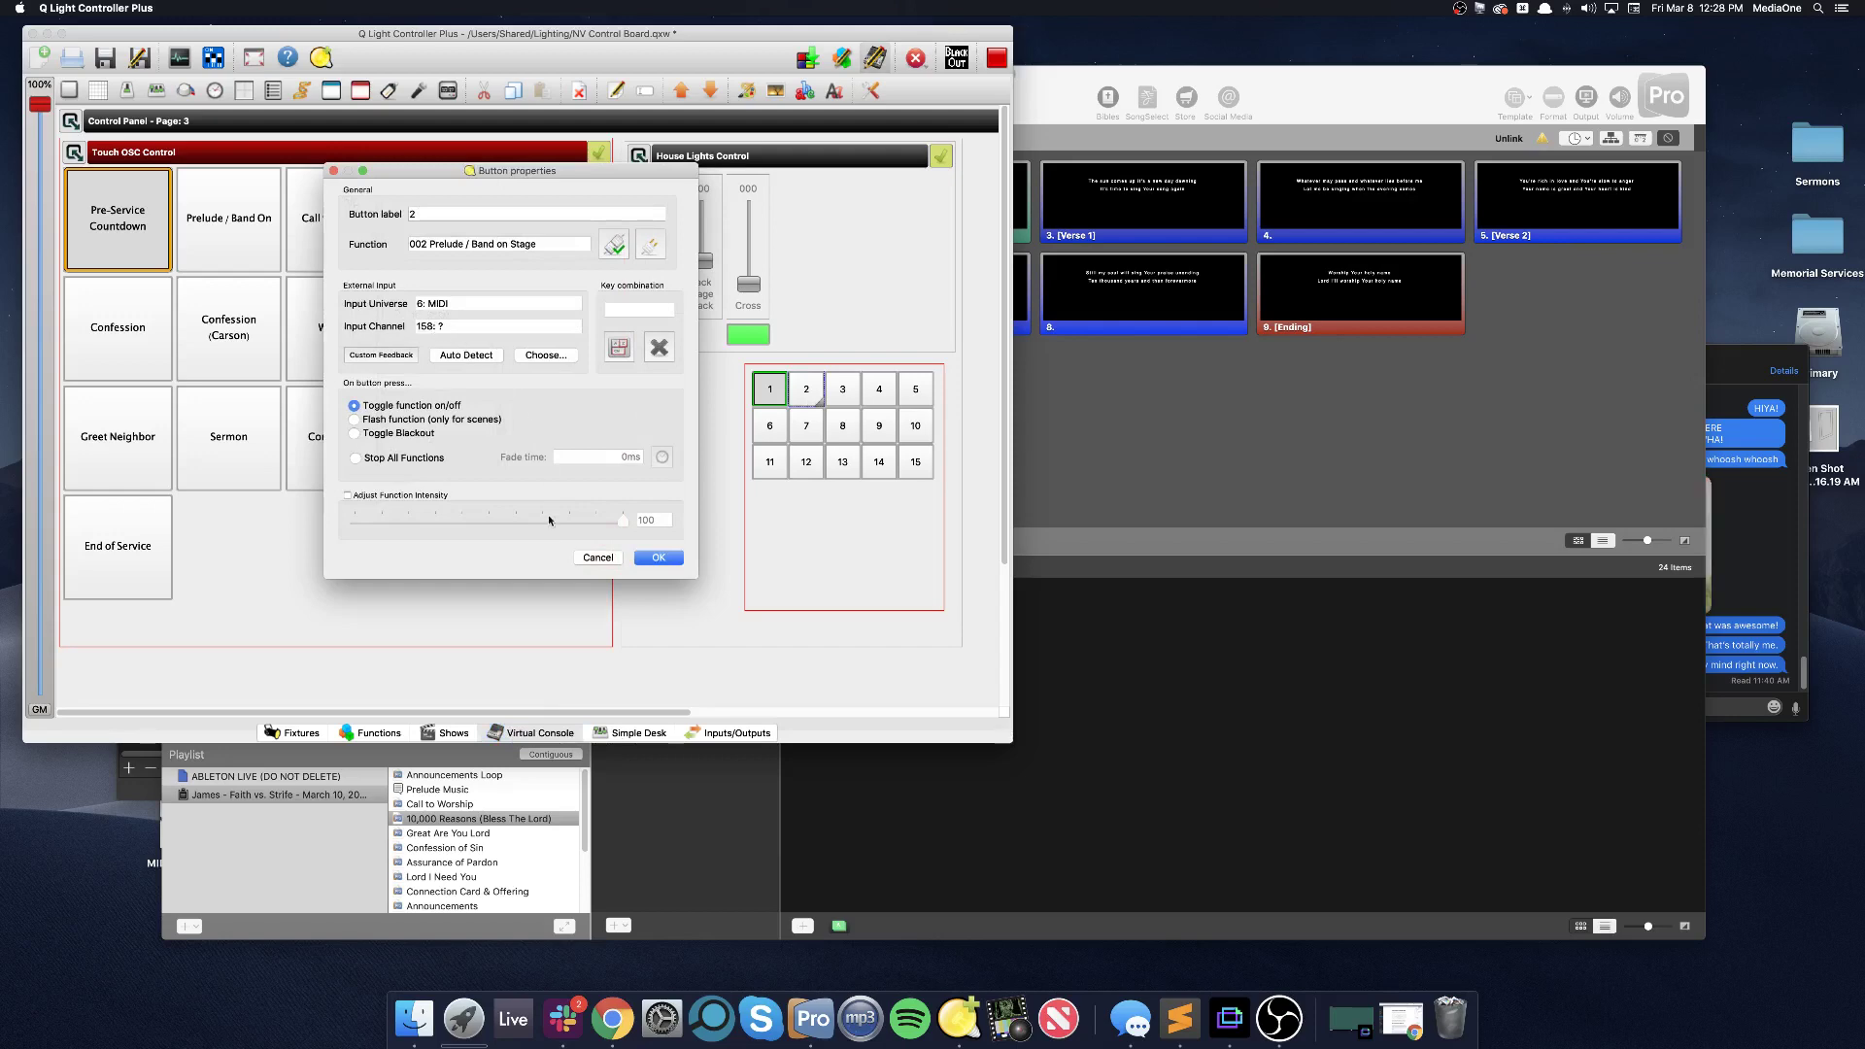
pyautogui.click(597, 557)
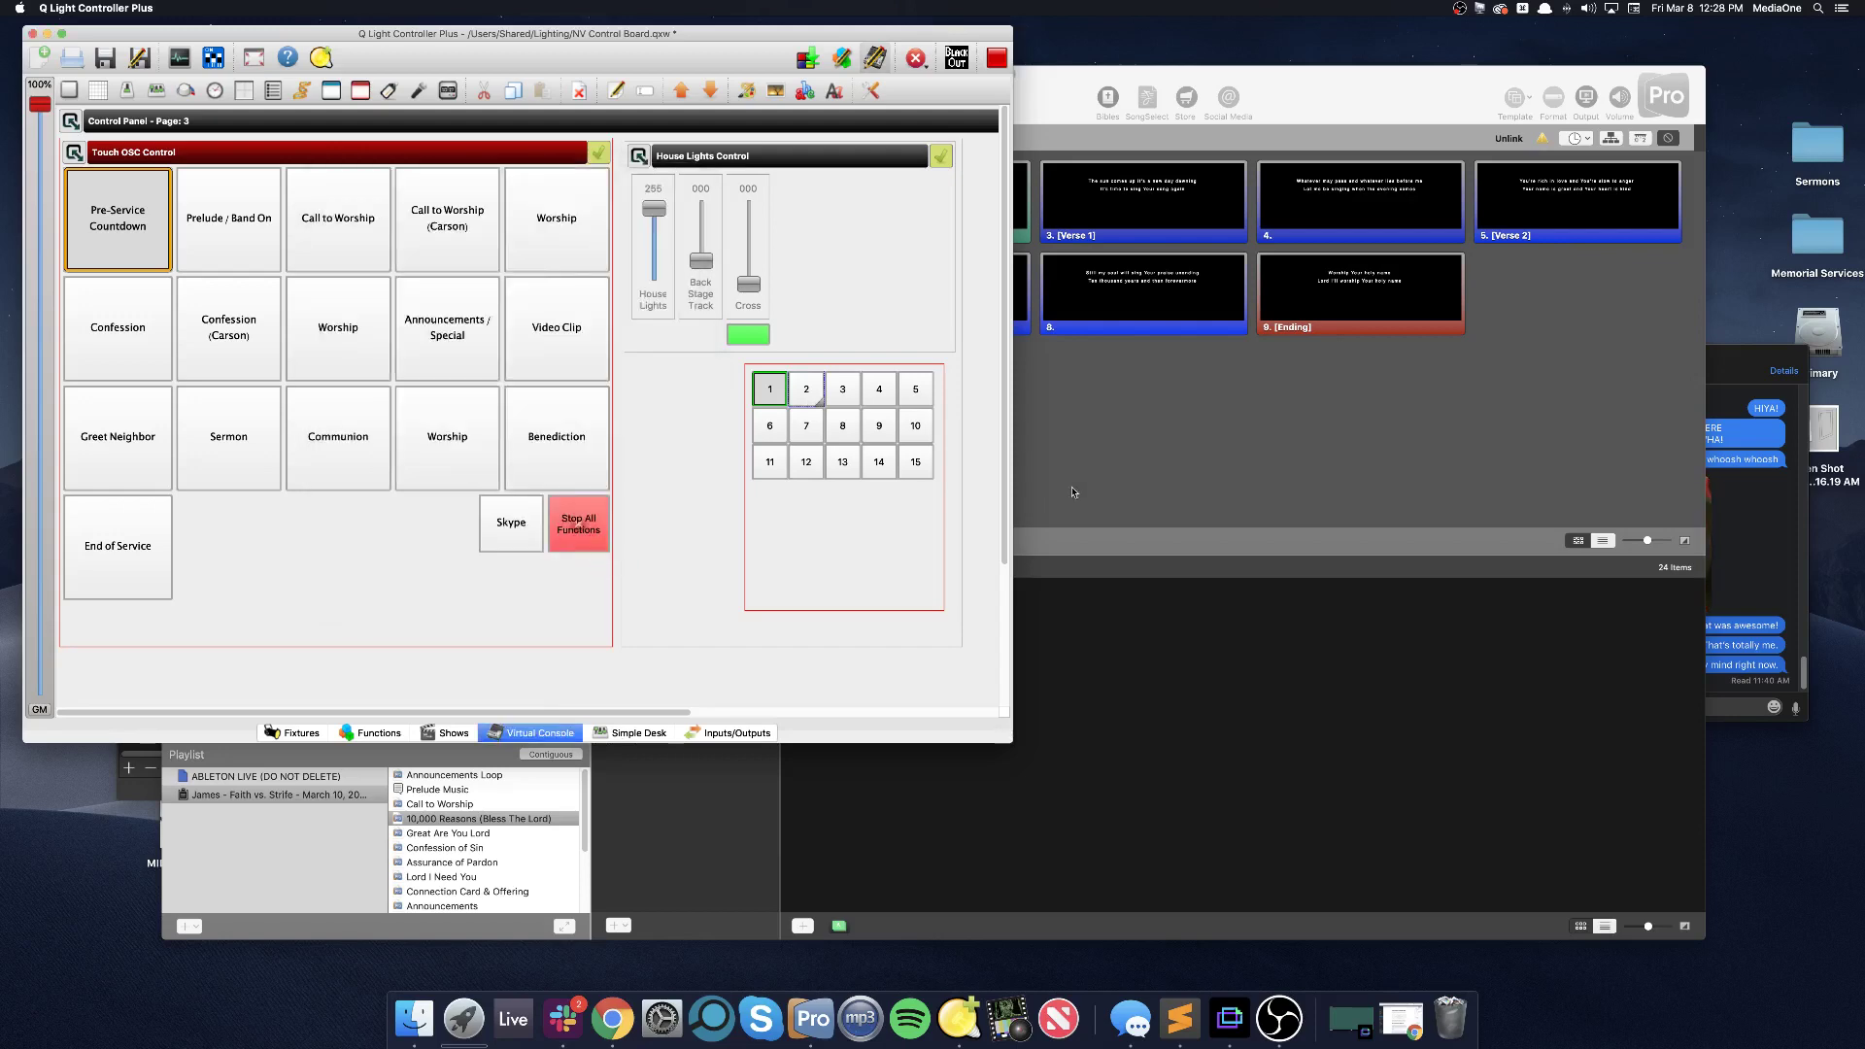
pyautogui.click(1139, 465)
# Browse the MIDI note value list, keeping the cue's note at C-2 (0), then return to QLC+
pyautogui.click(636, 294)
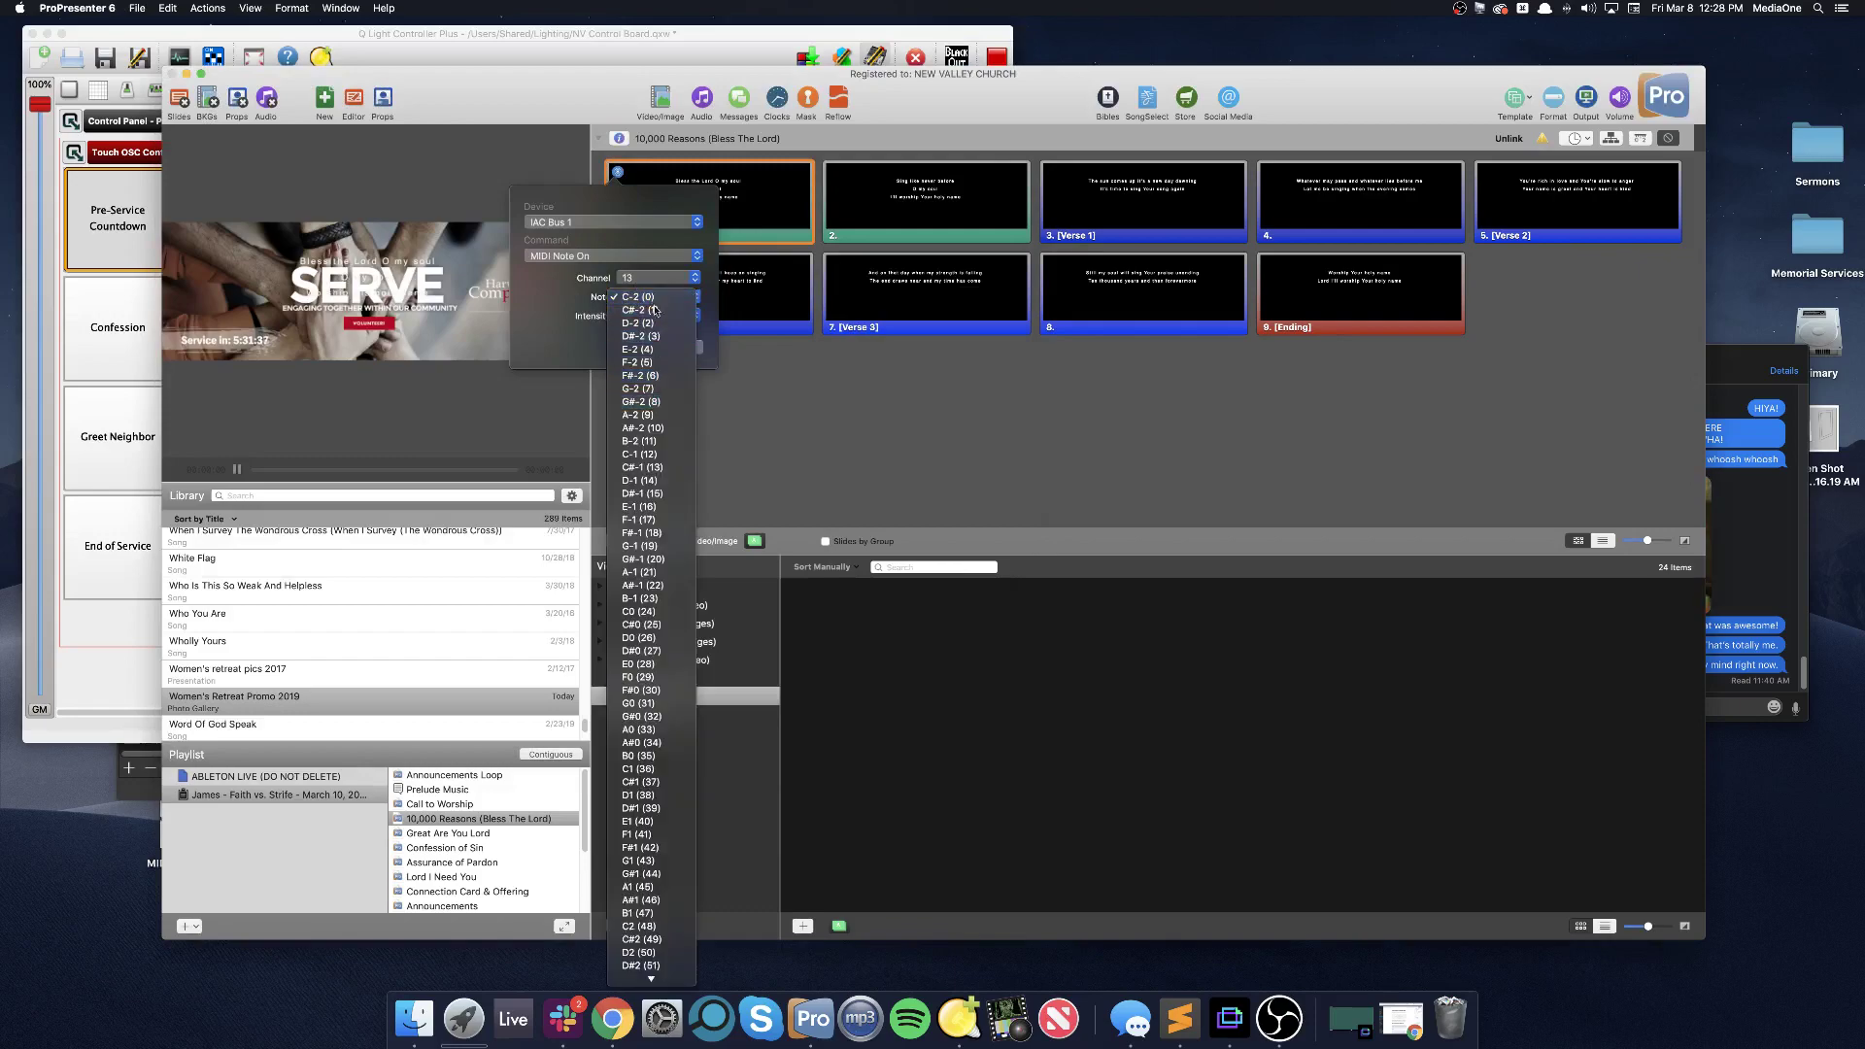
pyautogui.moveTo(652, 979)
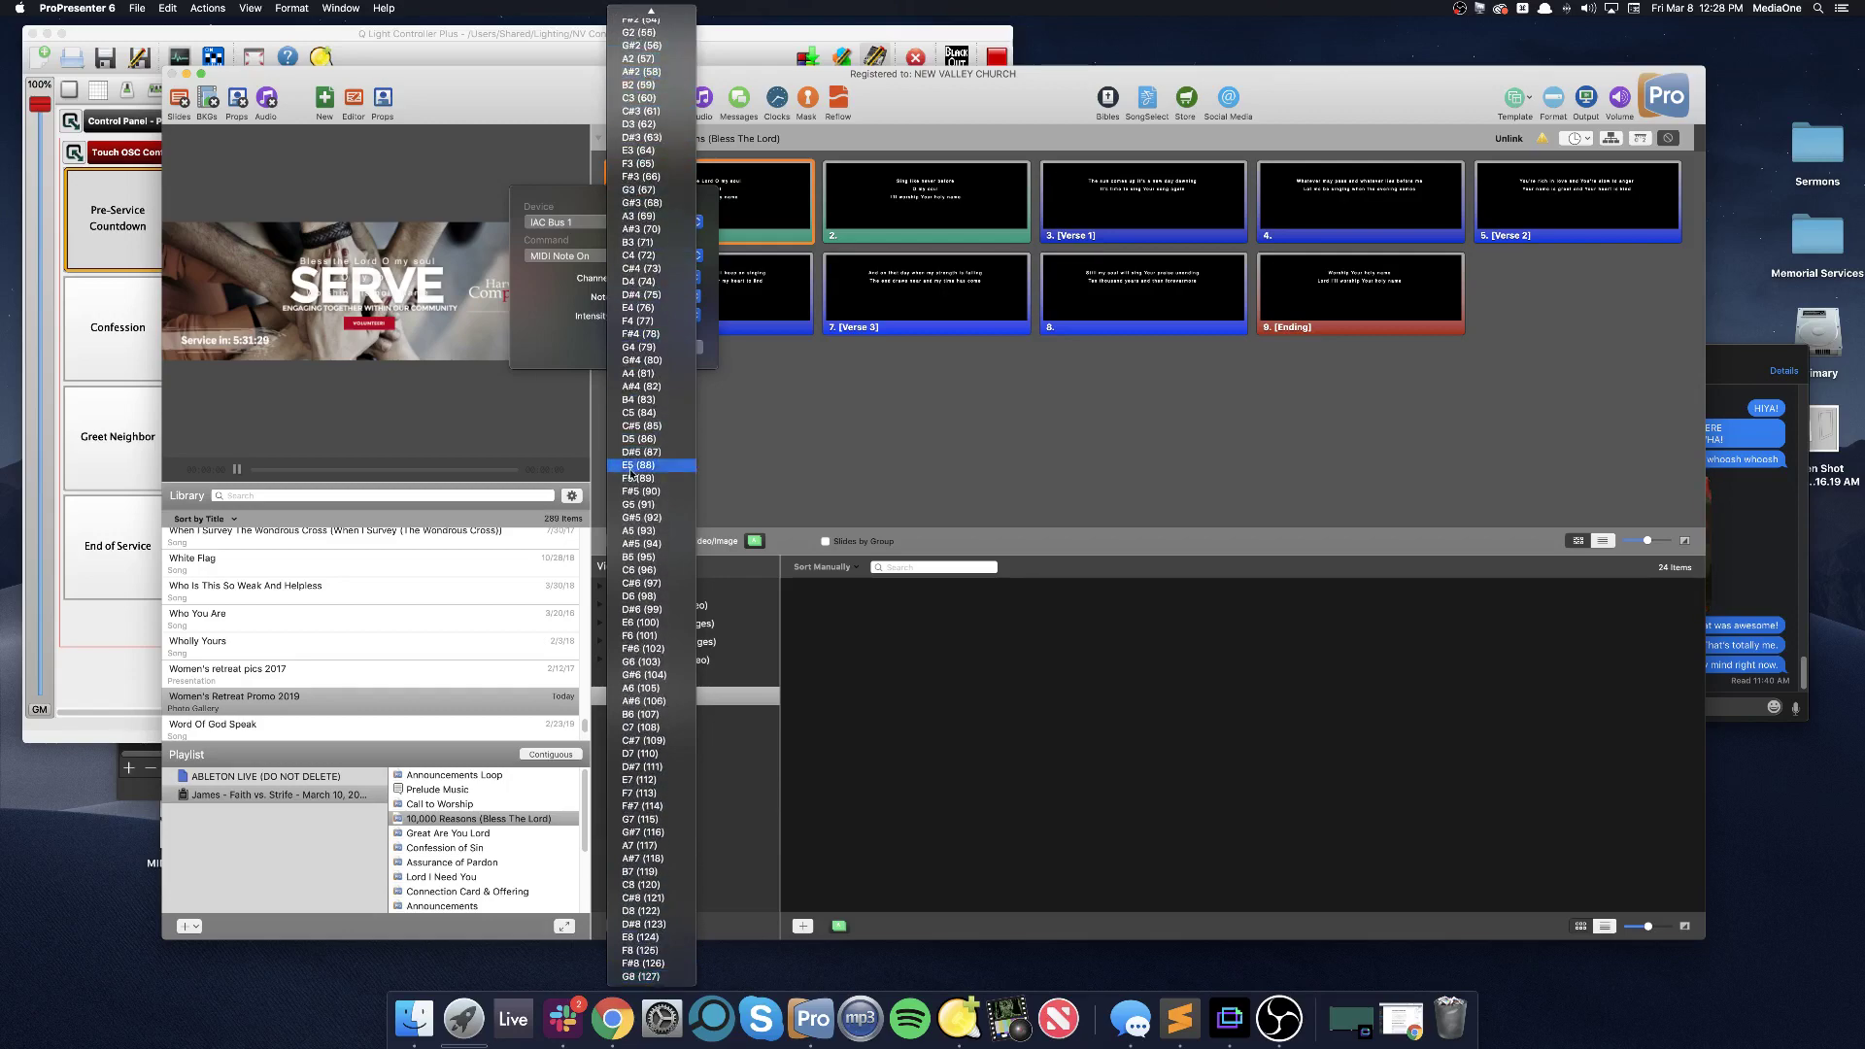
pyautogui.scroll(10, 625, 146)
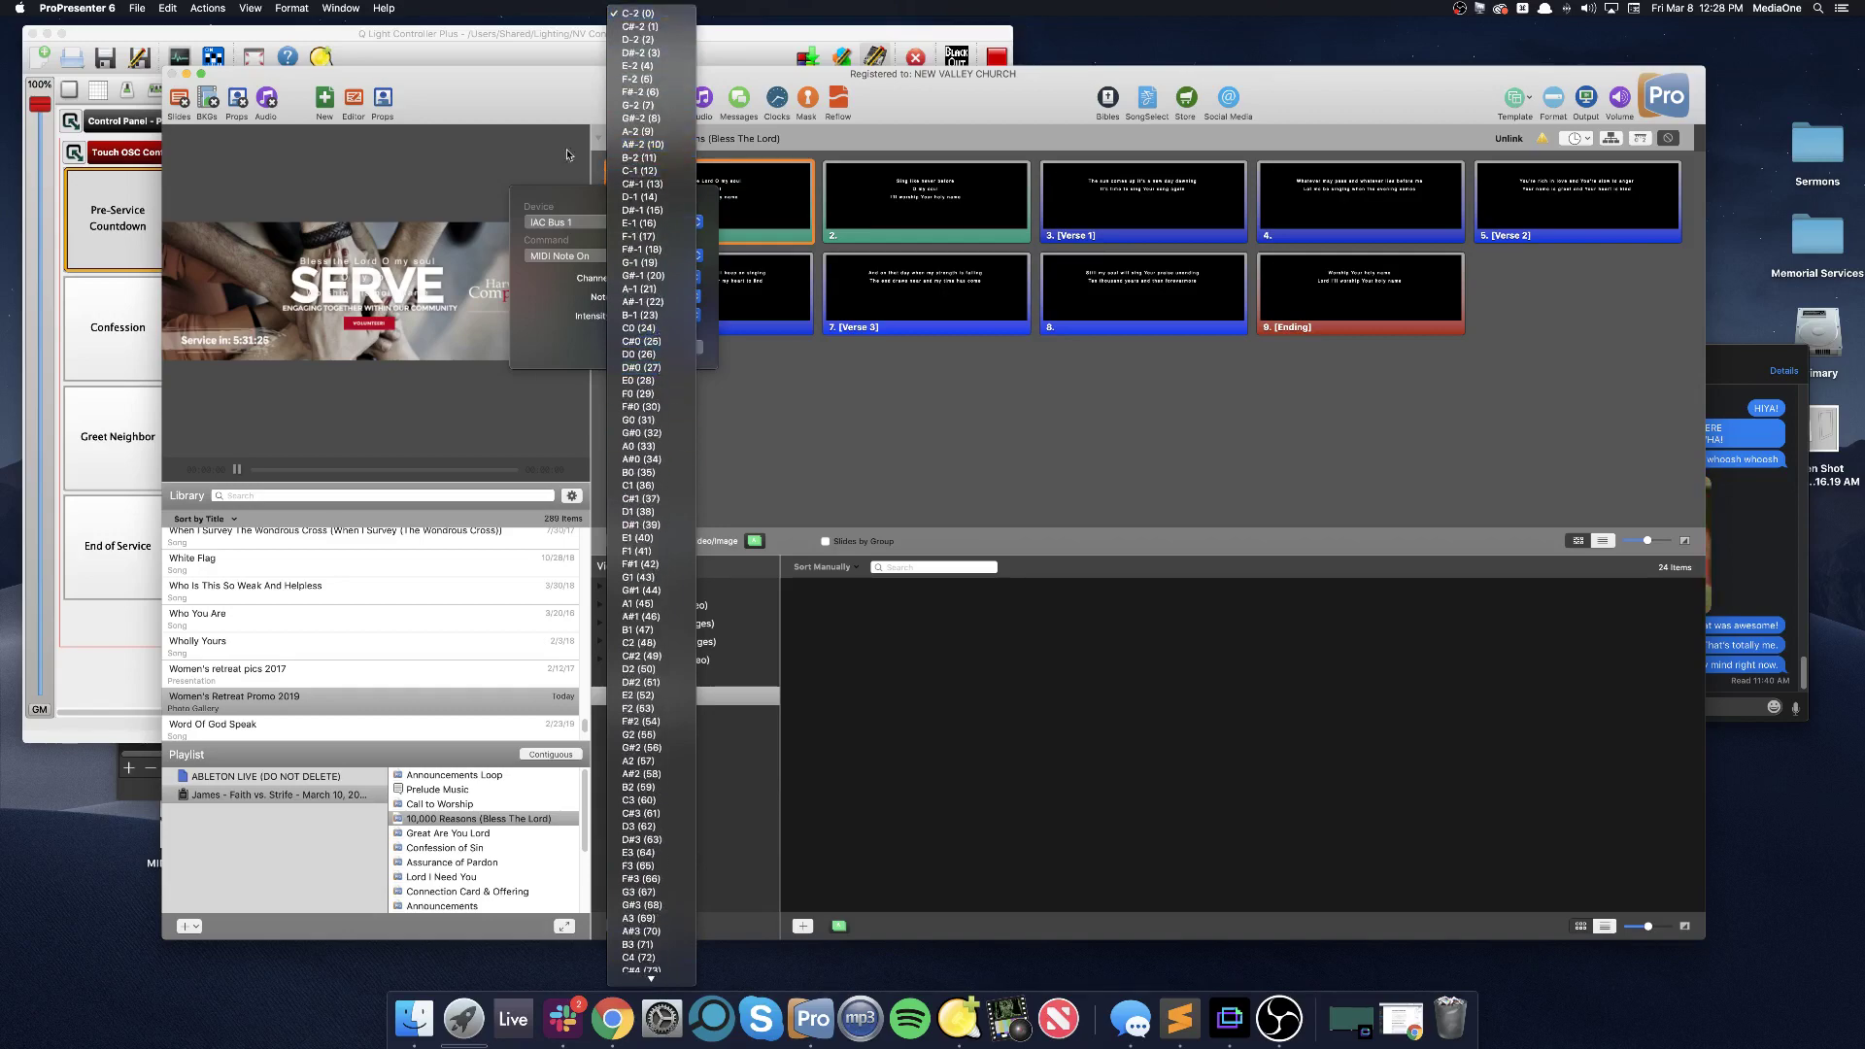
pyautogui.click(558, 36)
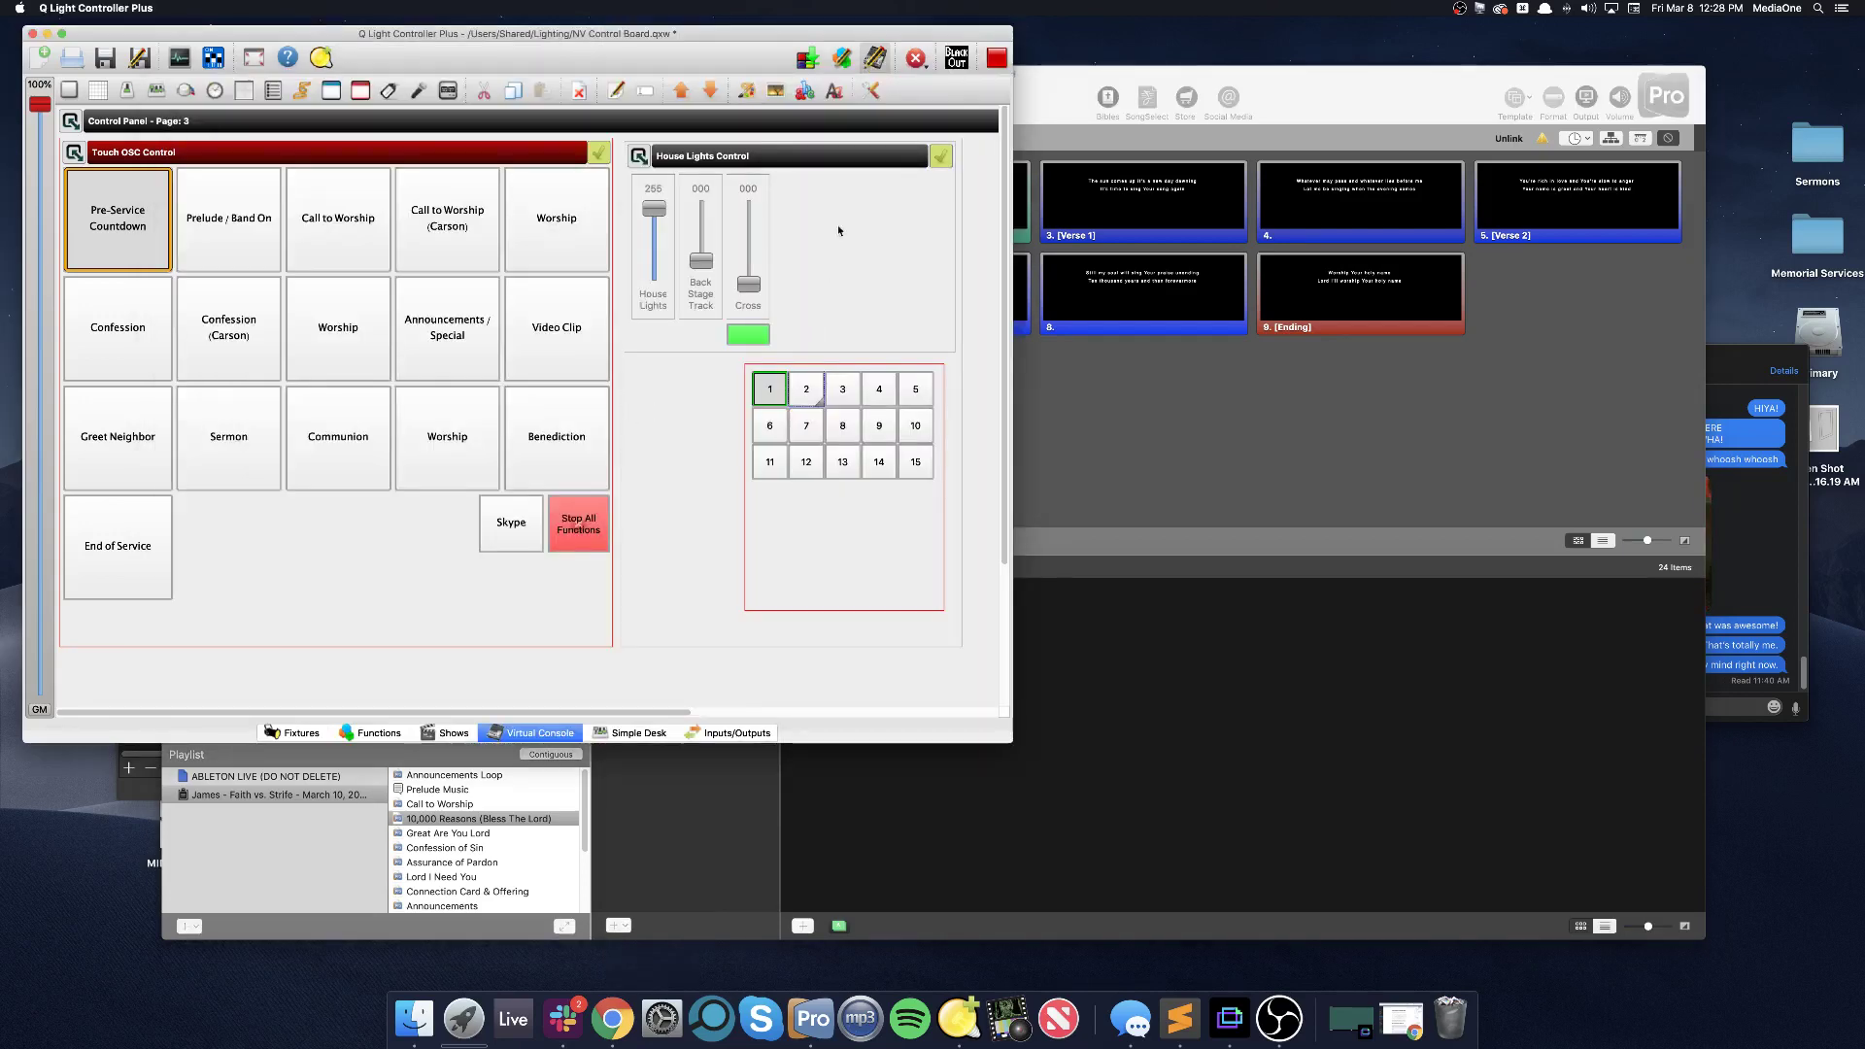
# Open button 2's properties: function 002 Prelude / Band on Stage, Universe 6, channel 158
pyautogui.doubleClick(819, 390)
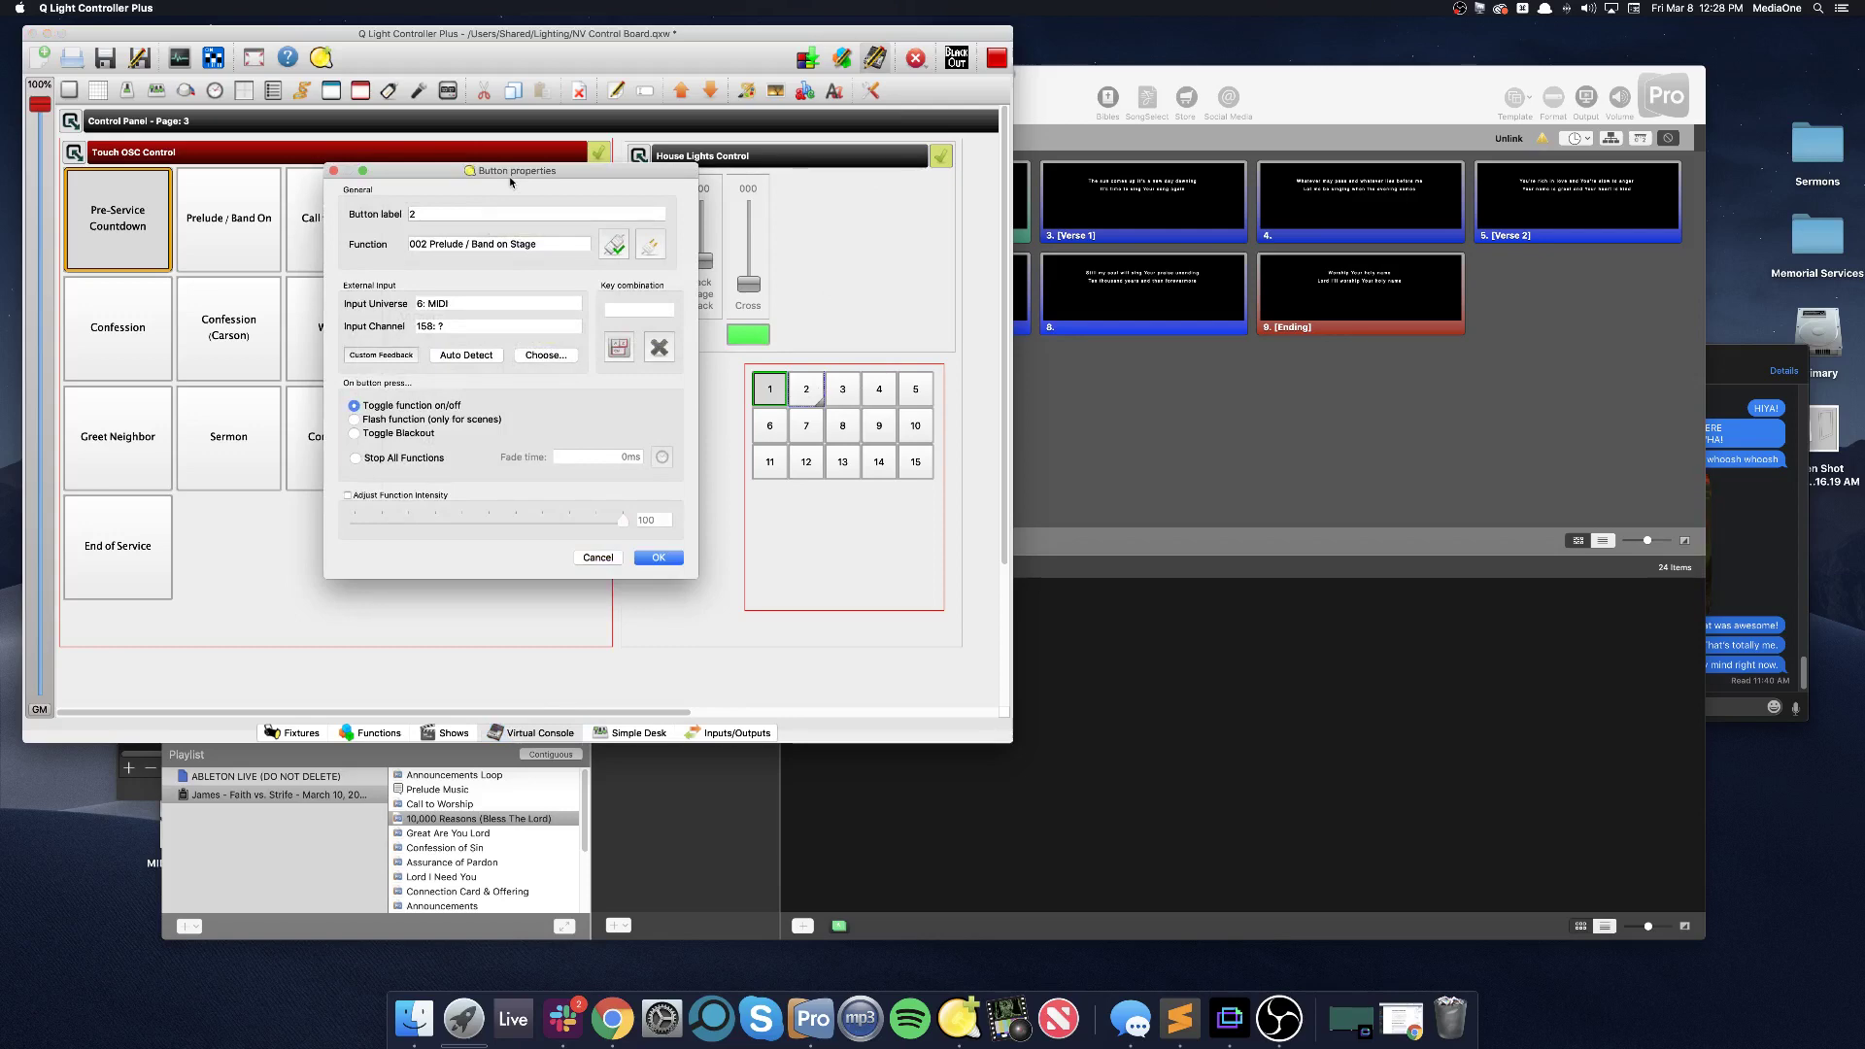
pyautogui.hotkey('alt', 'space')
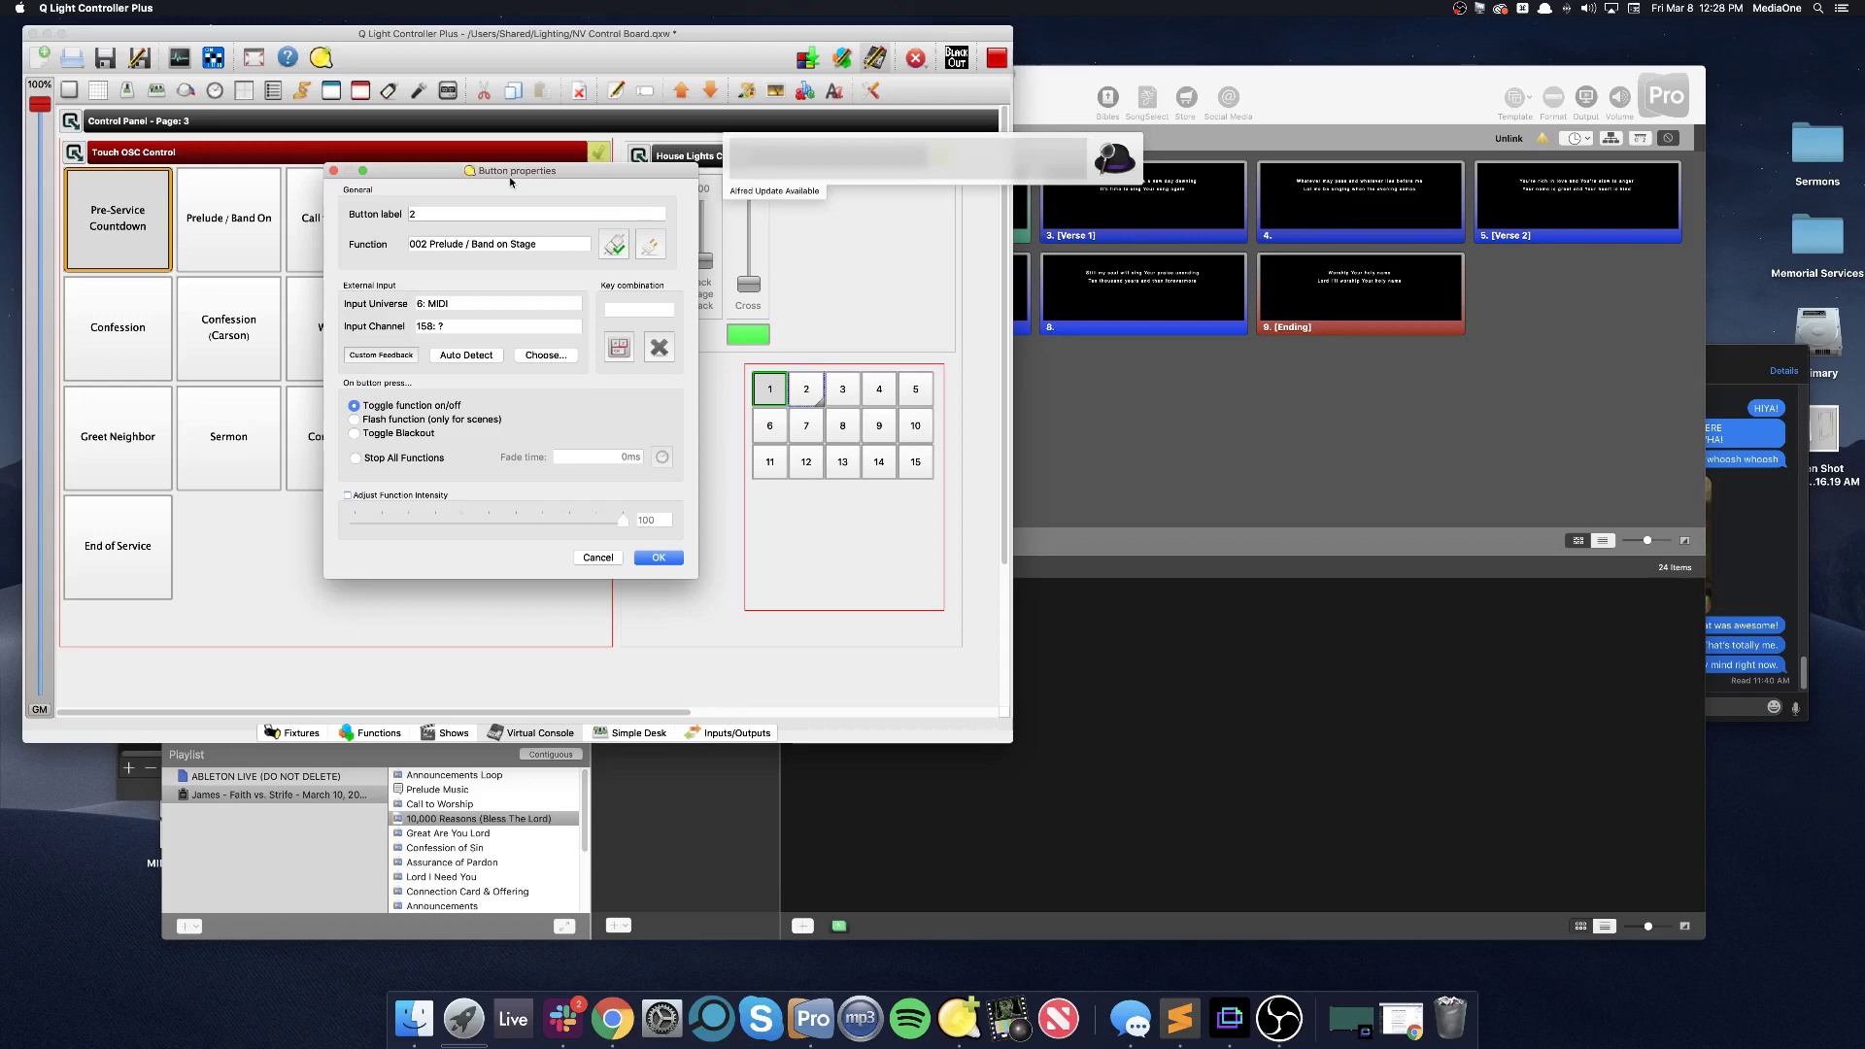
# Launch Calculator from the app launcher search
pyautogui.write('cacl')
pyautogui.press('BackSpace')
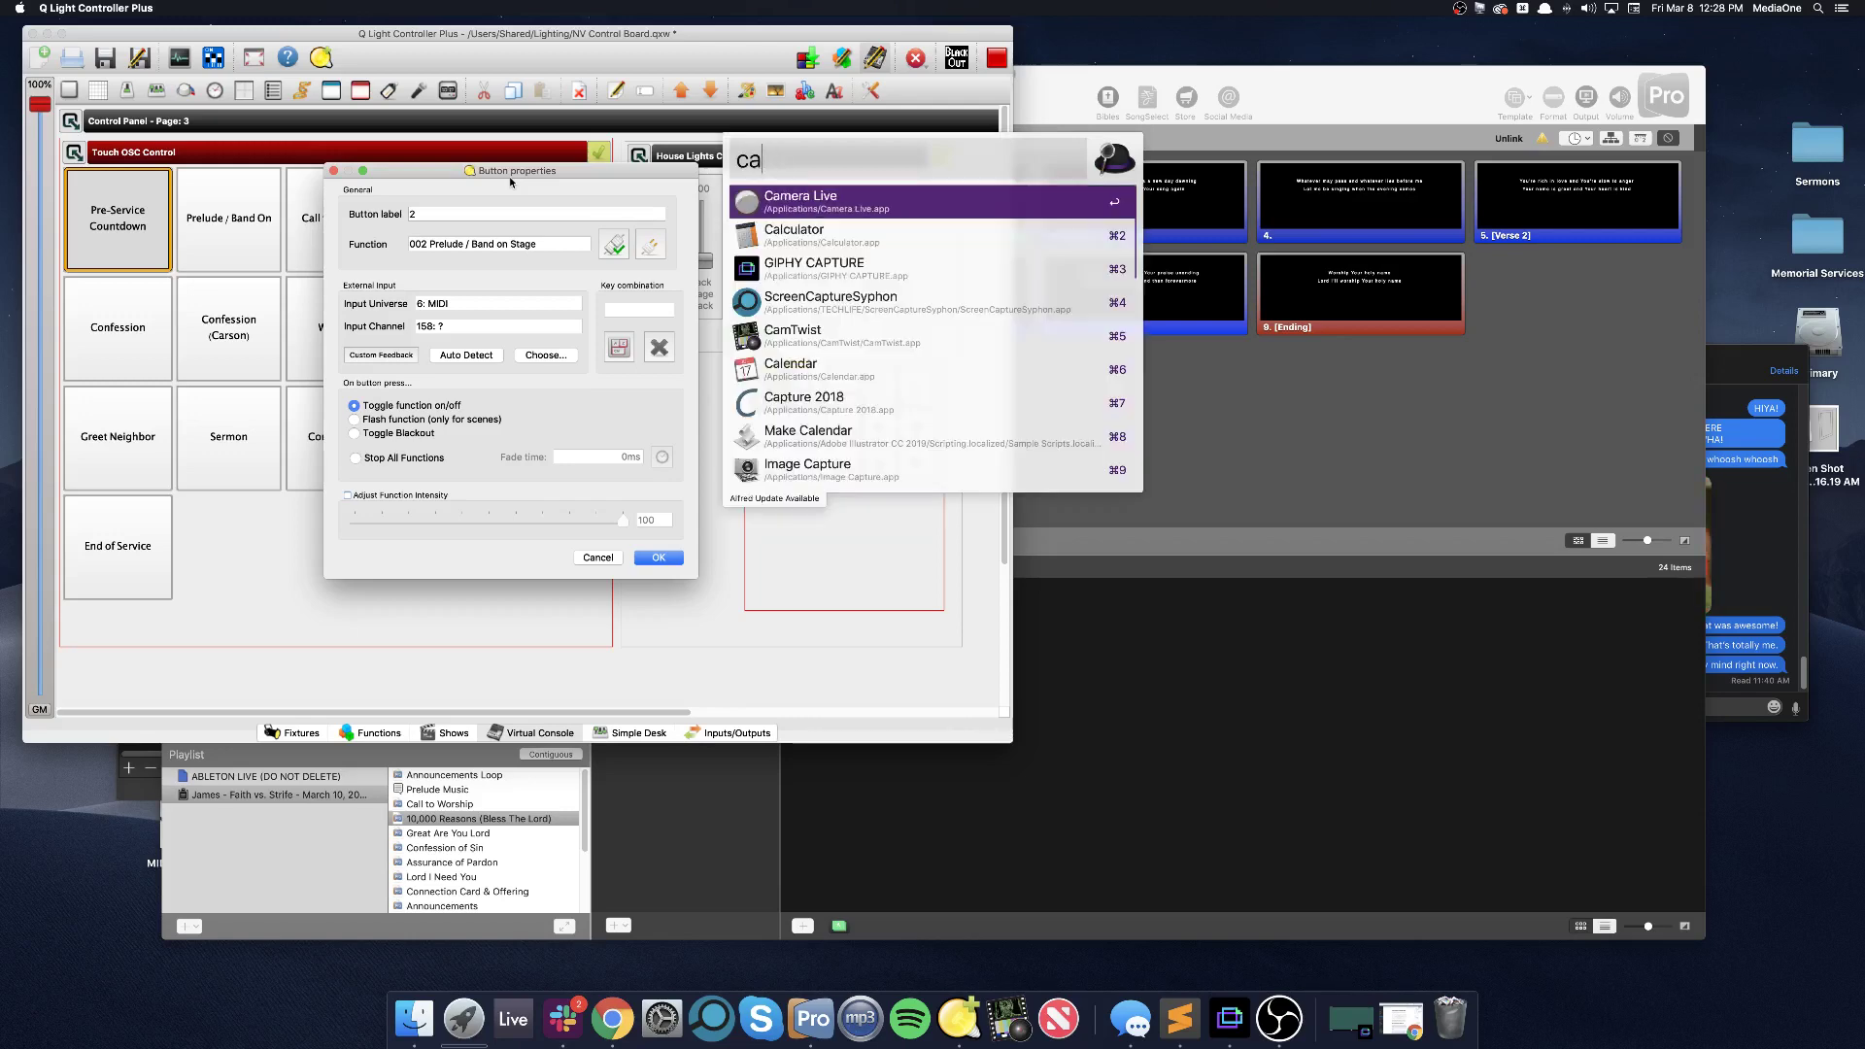
pyautogui.press('BackSpace')
pyautogui.write('lc')
pyautogui.press('Return')
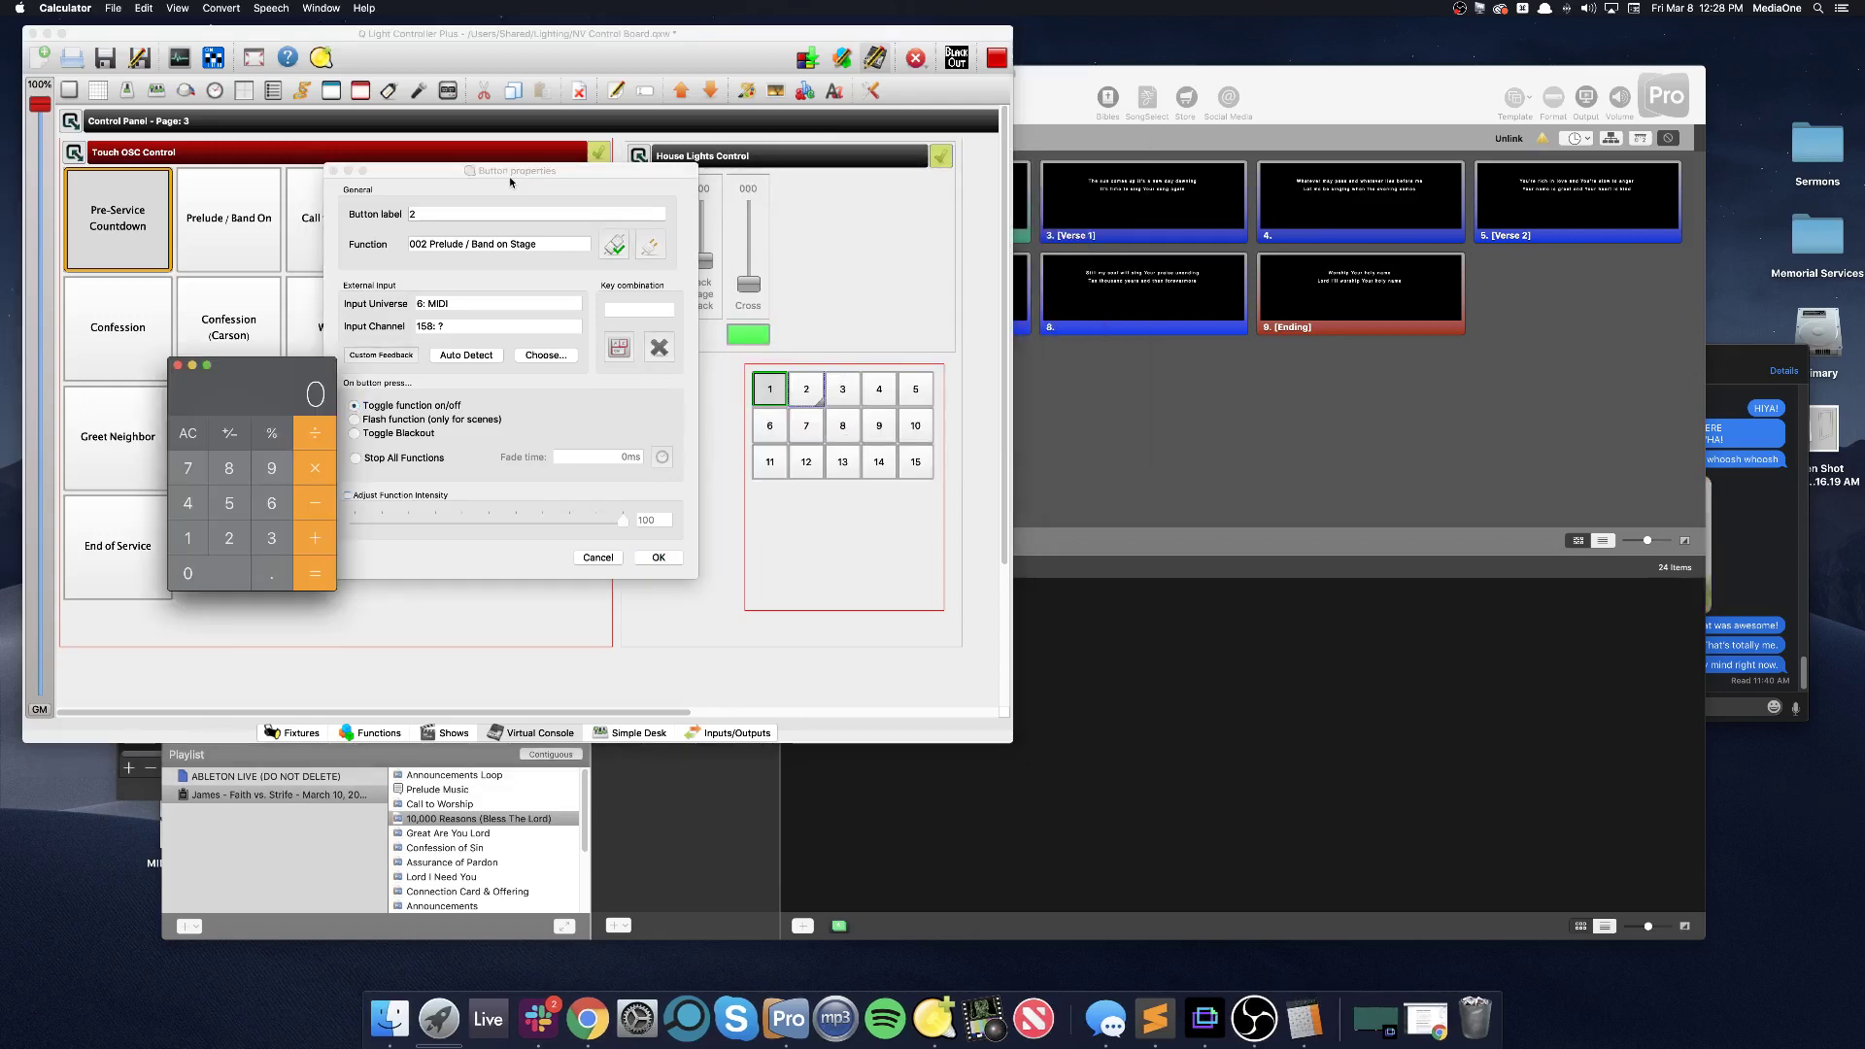
# Calculate 158 − 129 to get MIDI note number 29
pyautogui.write('158')
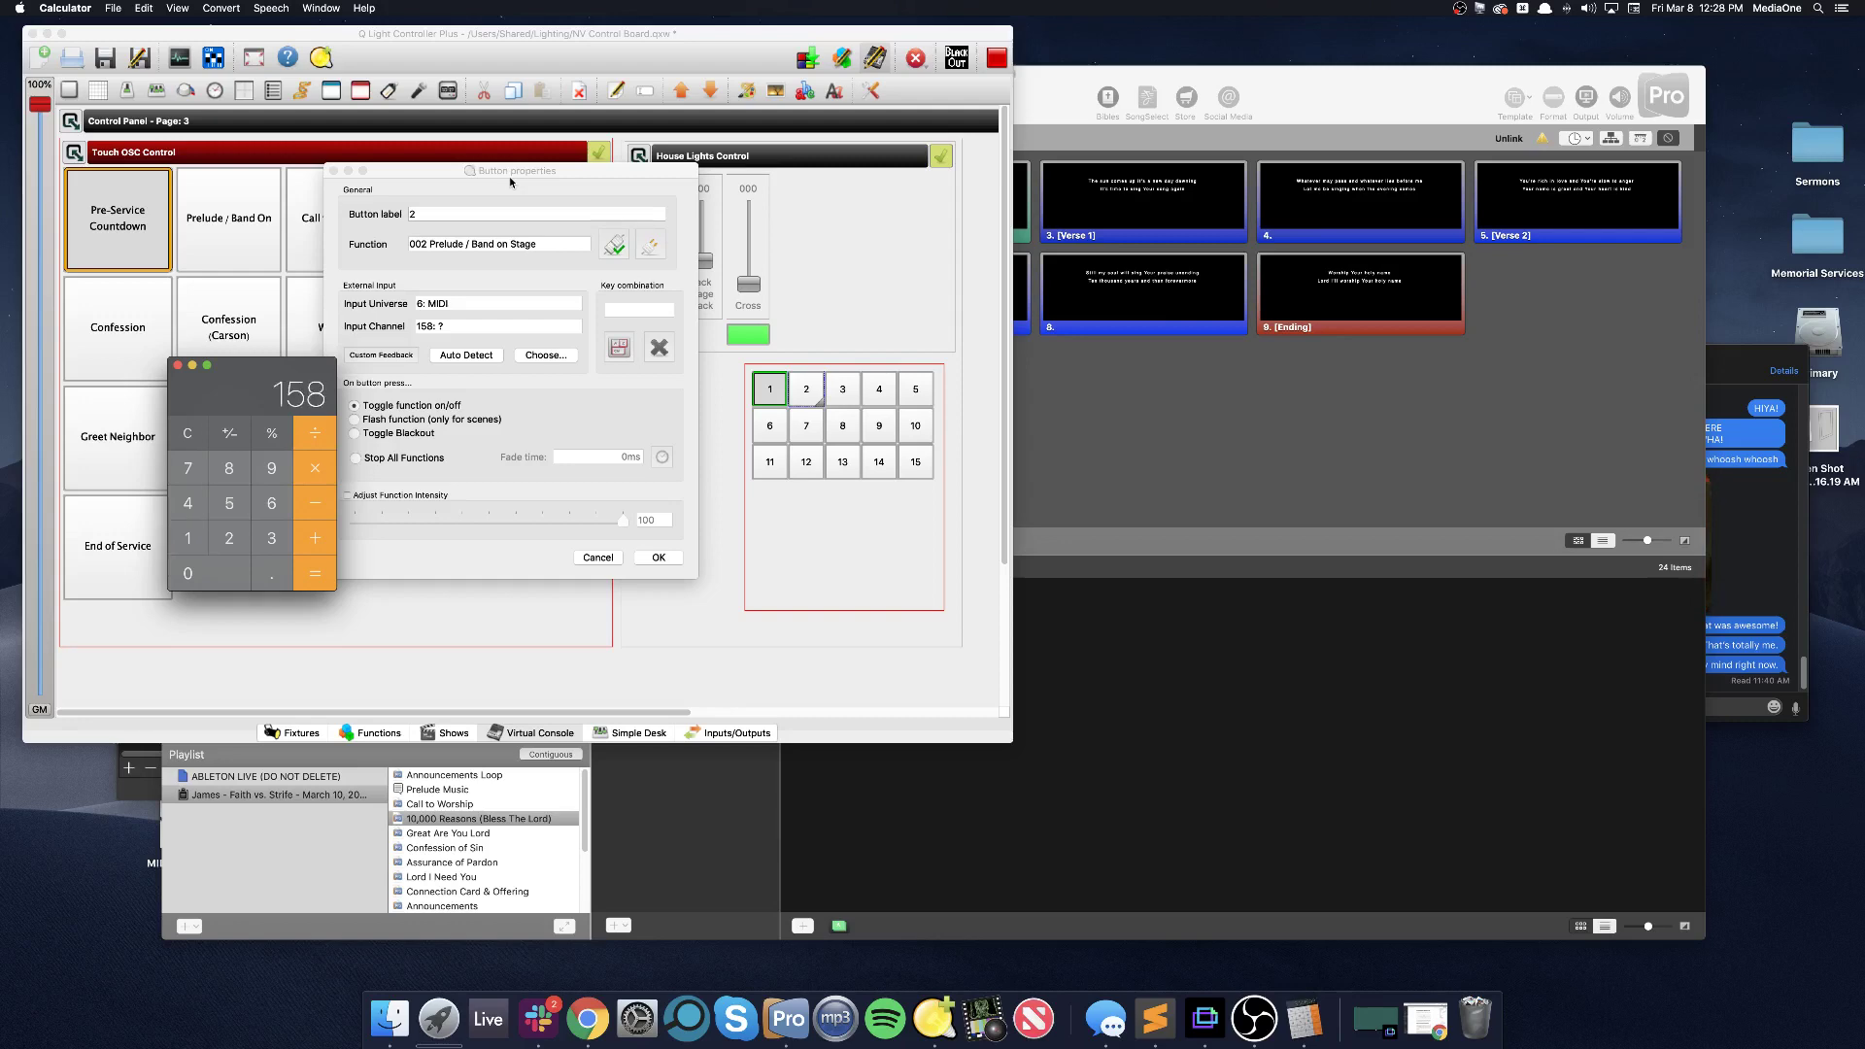
pyautogui.press('-')
pyautogui.write('129')
pyautogui.press('Return')
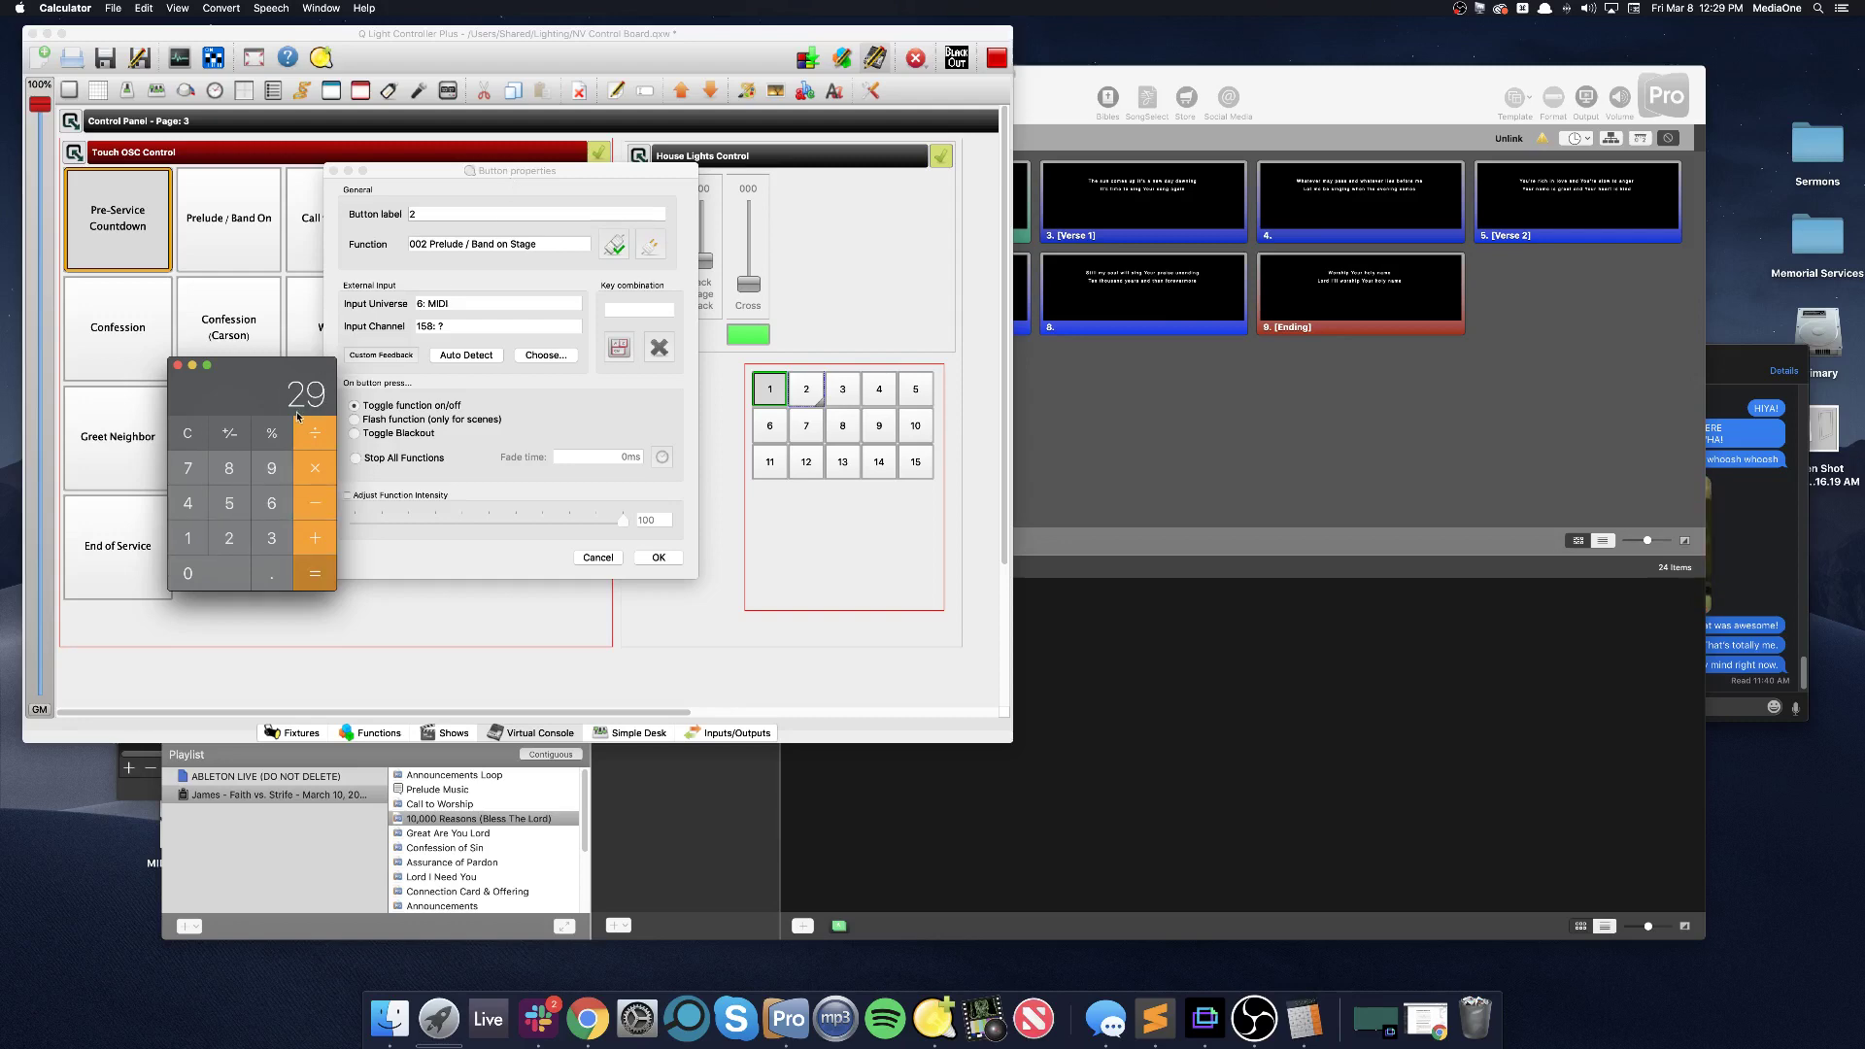
# Close QLC+ button 2's properties and set slide 1's MIDI cue note to F0 (29)
pyautogui.click(601, 560)
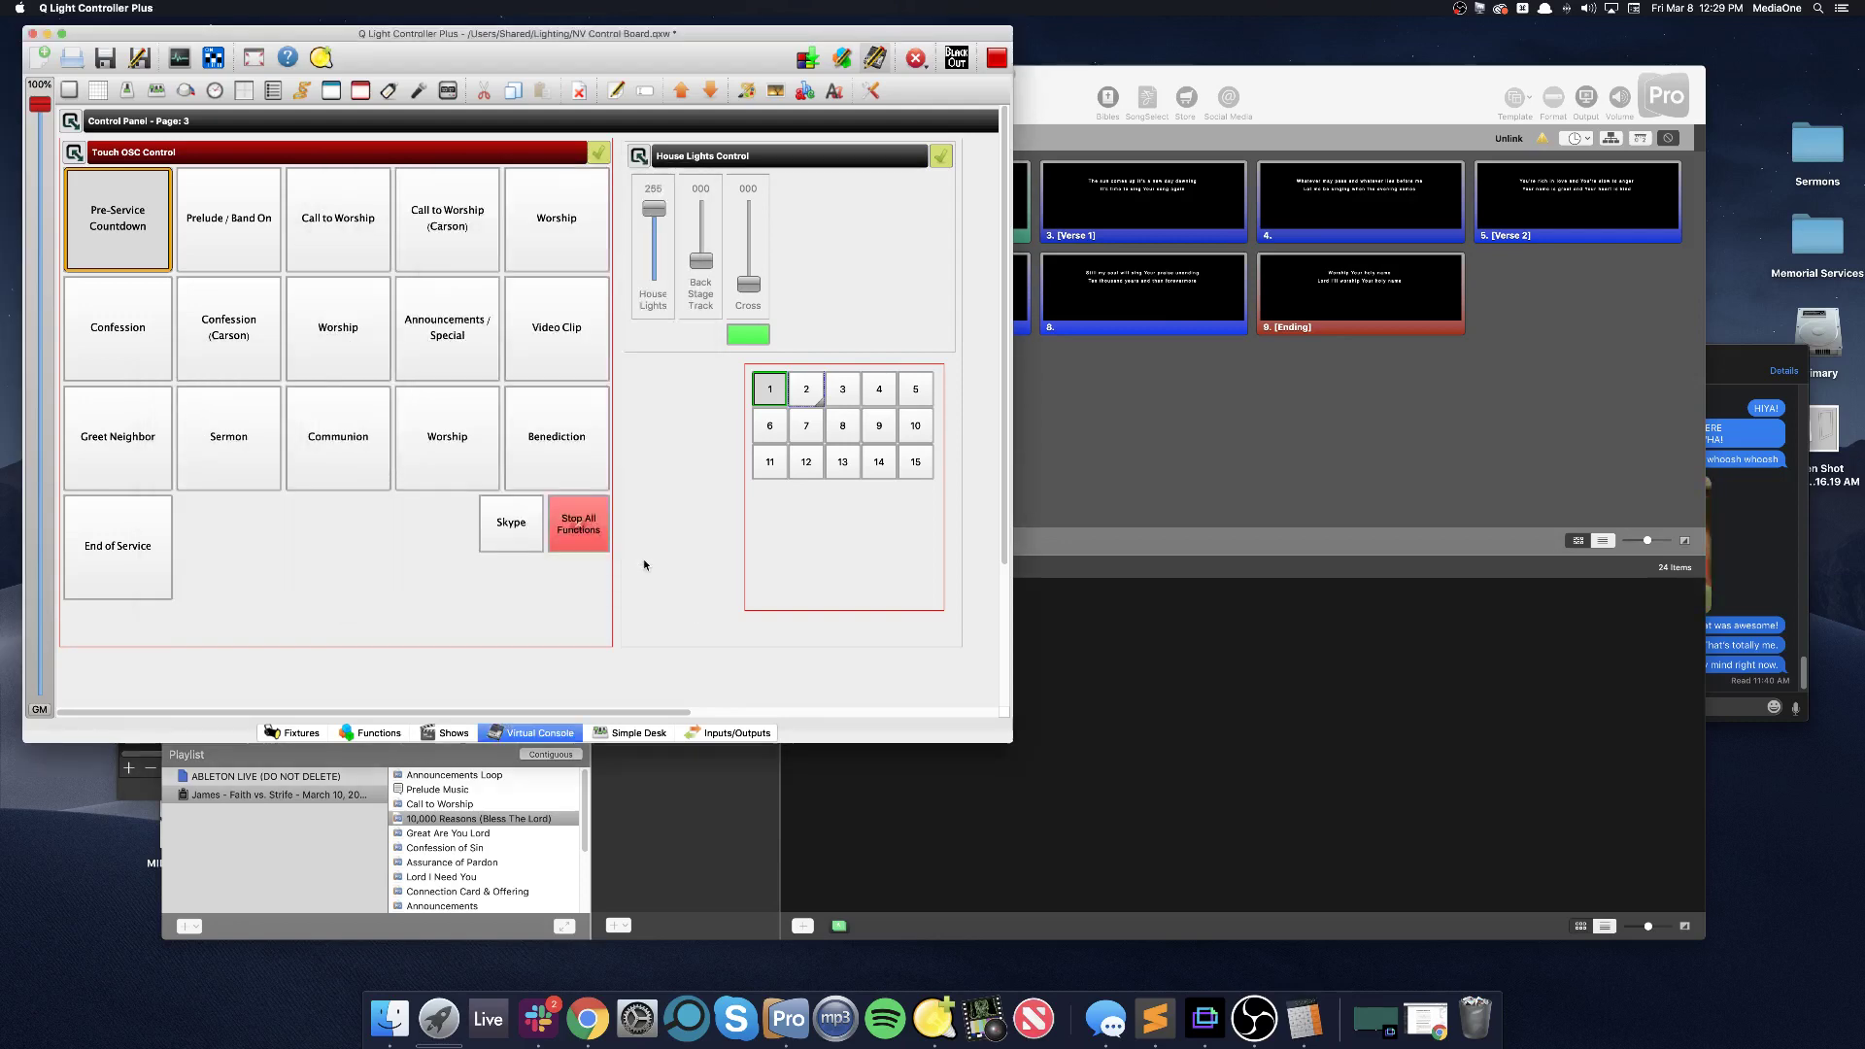
pyautogui.click(1059, 84)
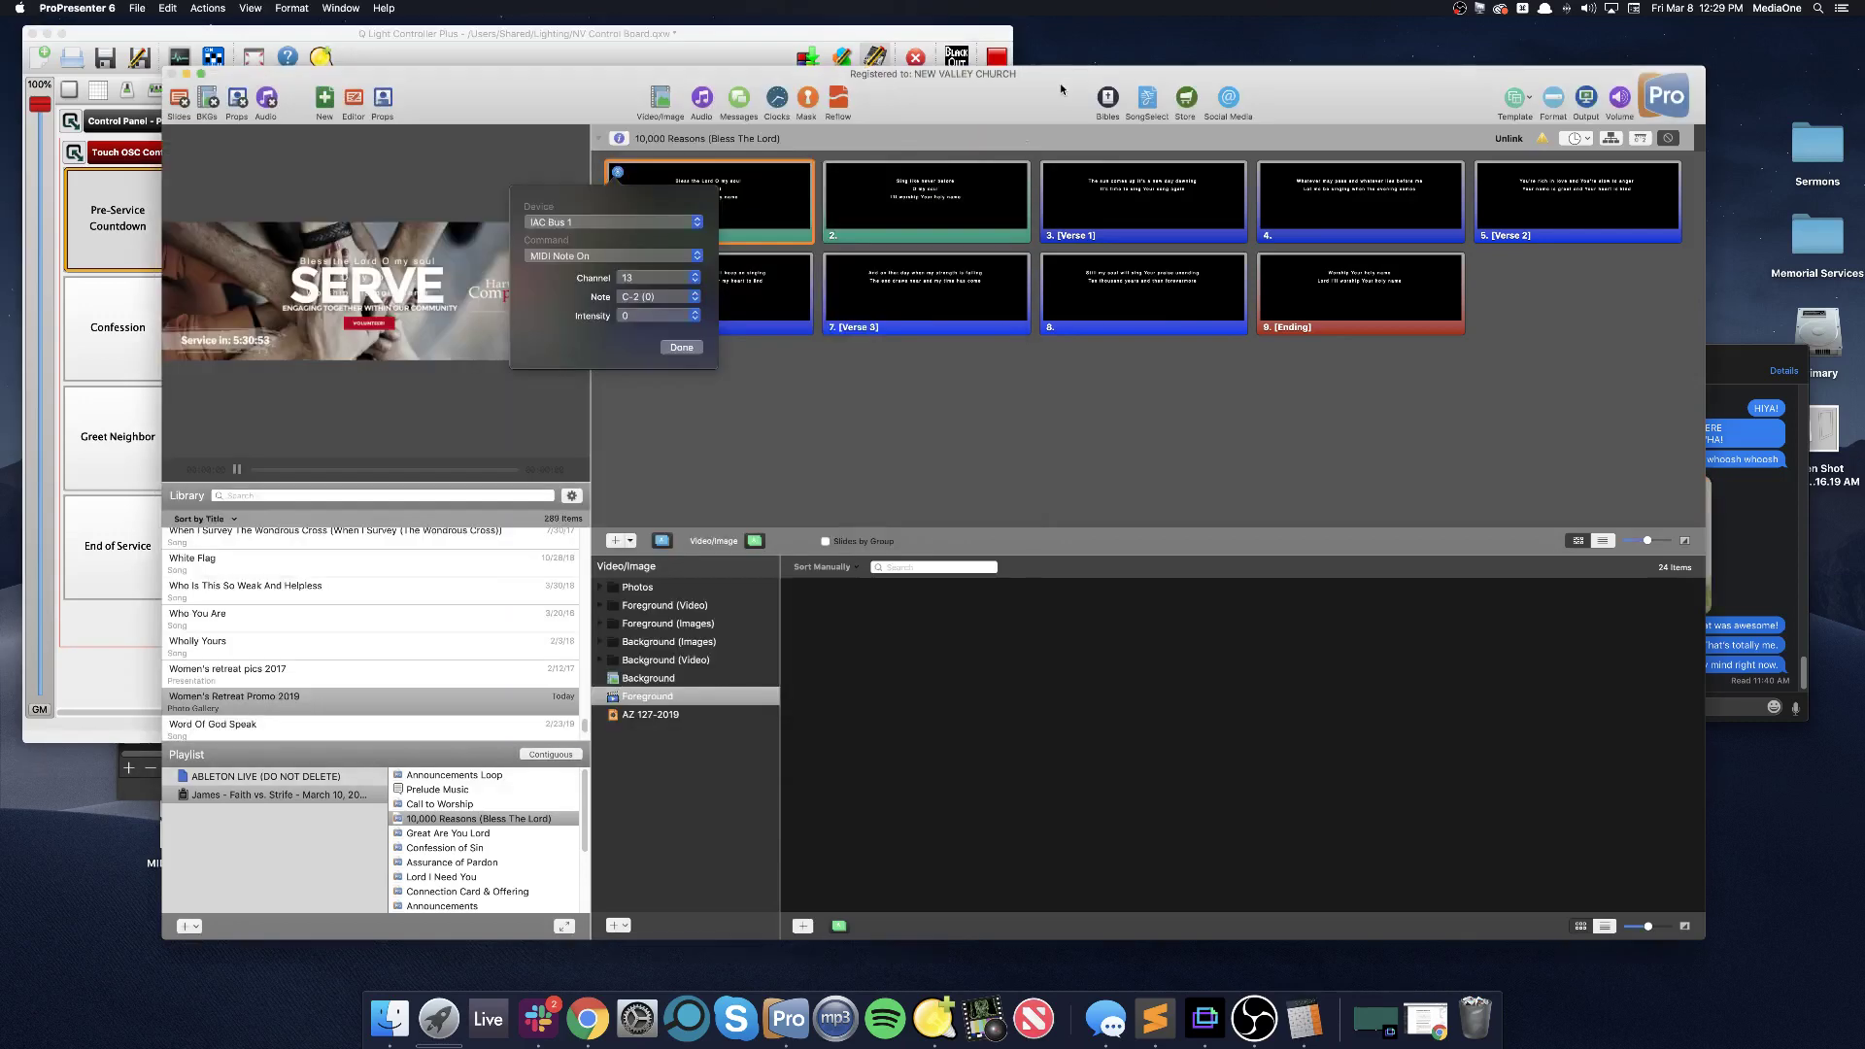
pyautogui.click(657, 299)
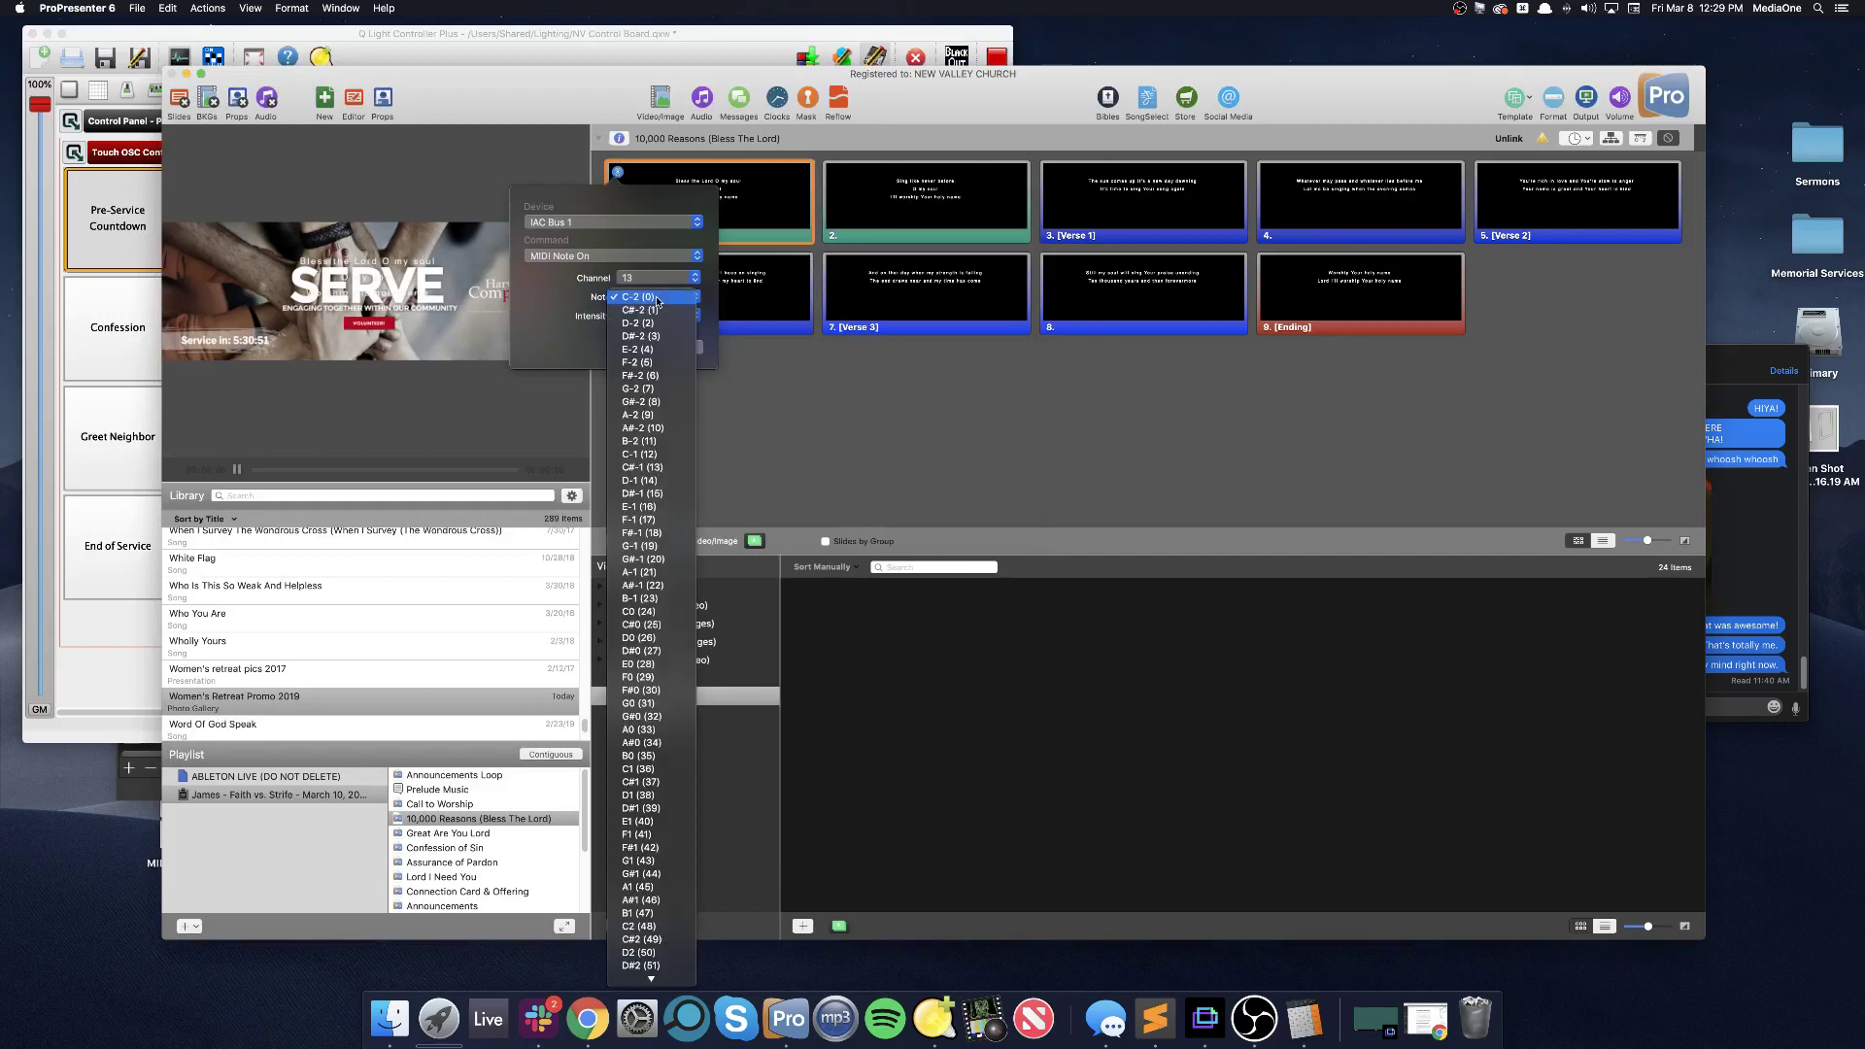
pyautogui.click(645, 677)
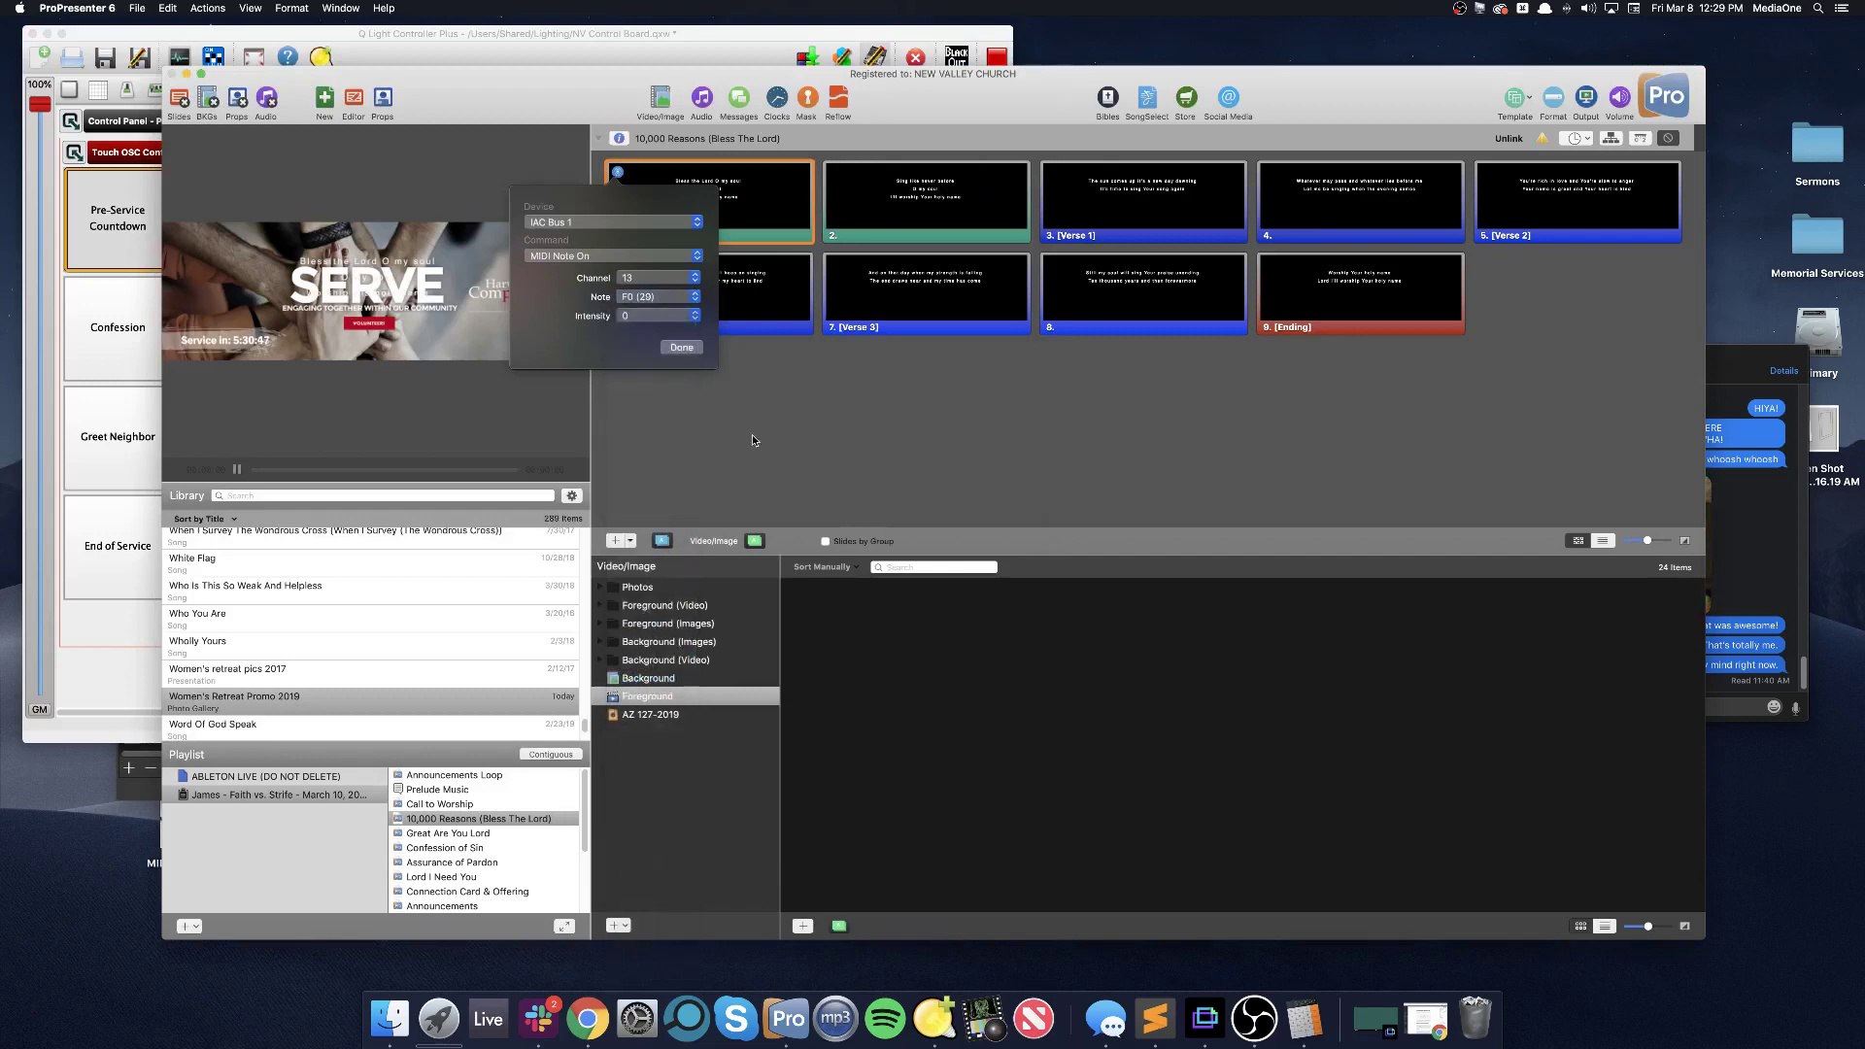
# Set the MIDI cue's intensity to 1 and confirm the cue settings
pyautogui.click(683, 320)
pyautogui.click(678, 330)
pyautogui.click(664, 317)
pyautogui.click(663, 321)
pyautogui.click(661, 320)
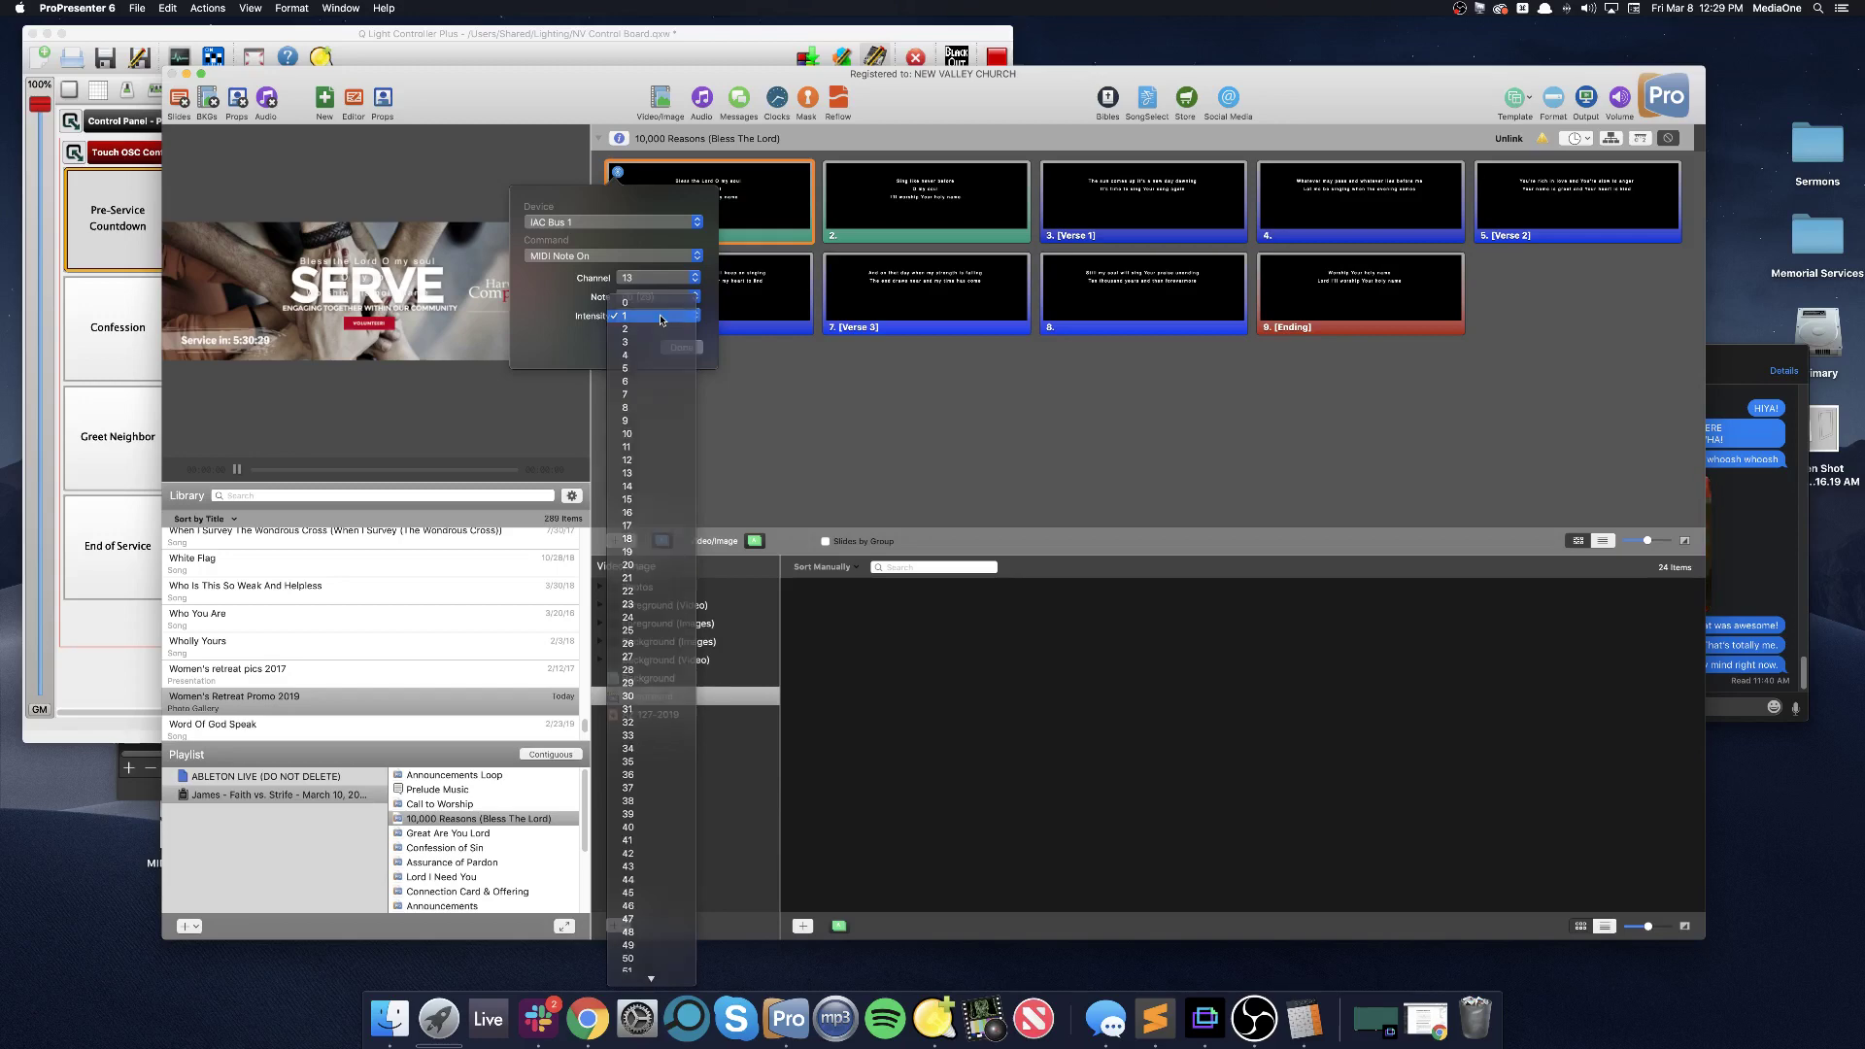
pyautogui.click(659, 316)
pyautogui.click(658, 312)
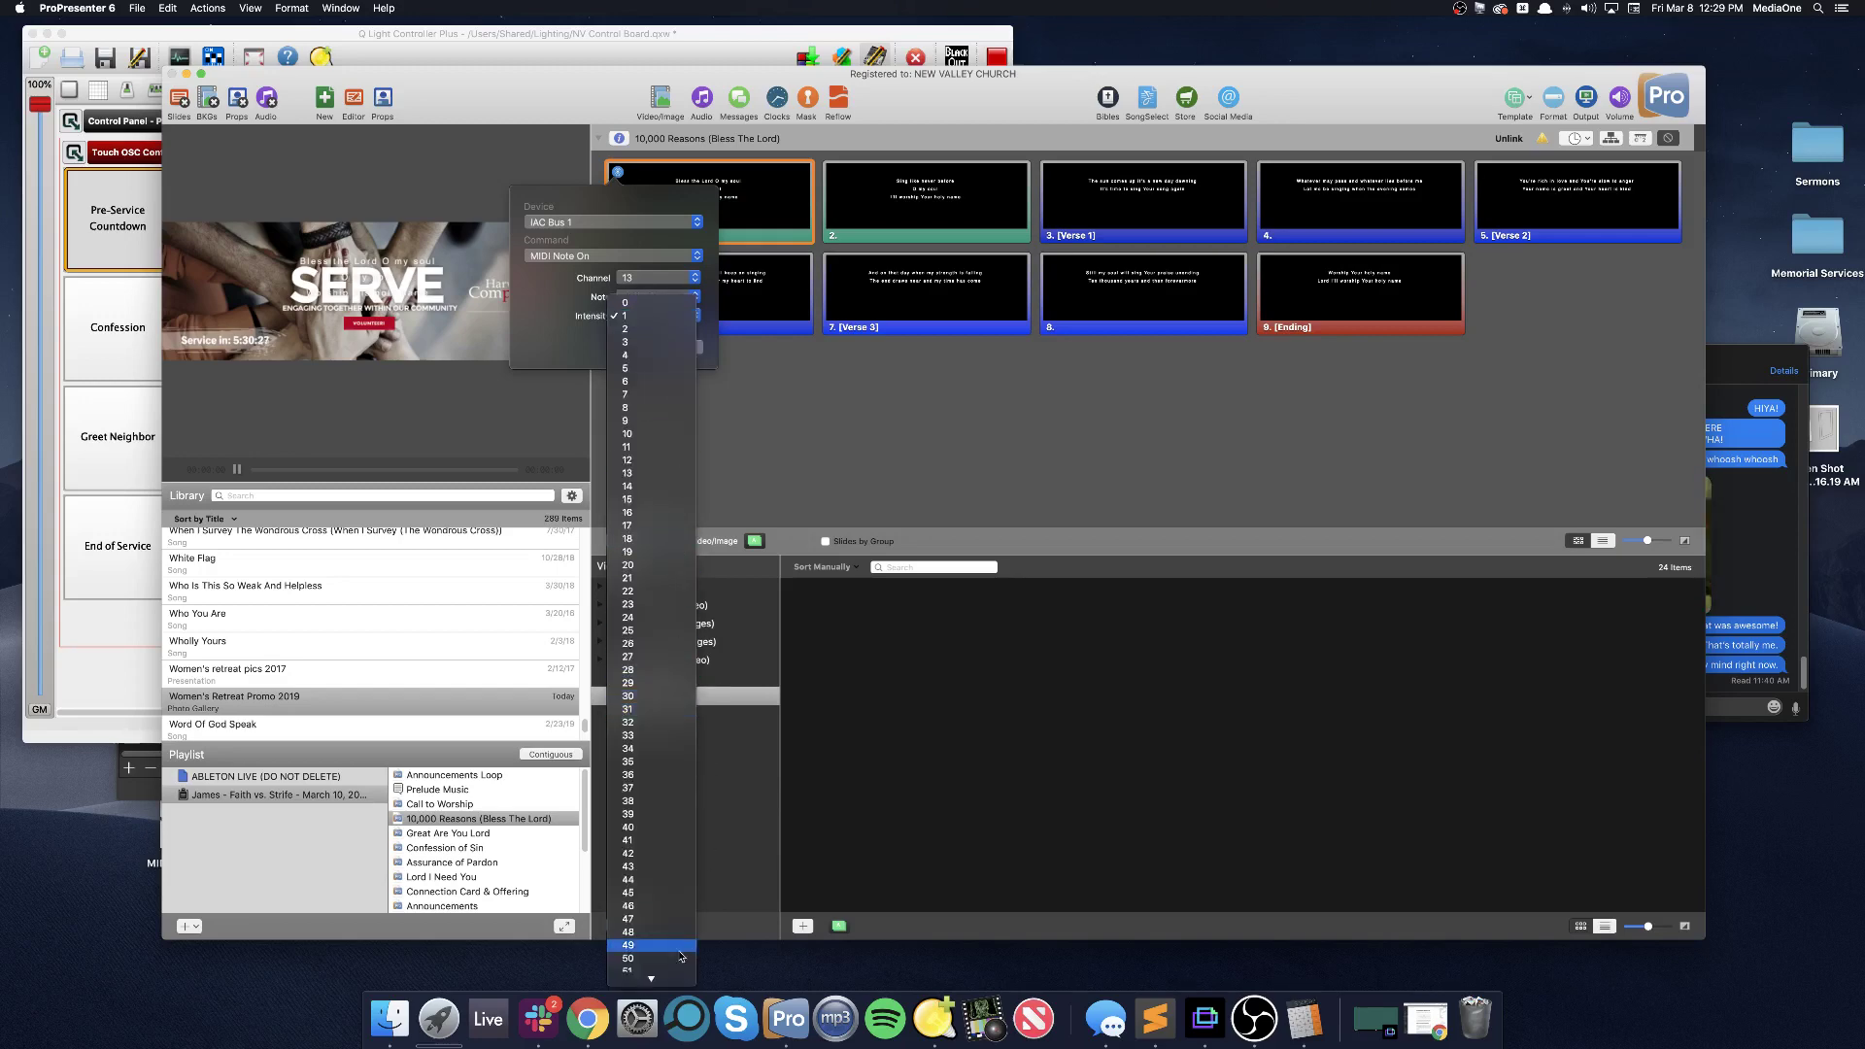
pyautogui.moveTo(658, 981)
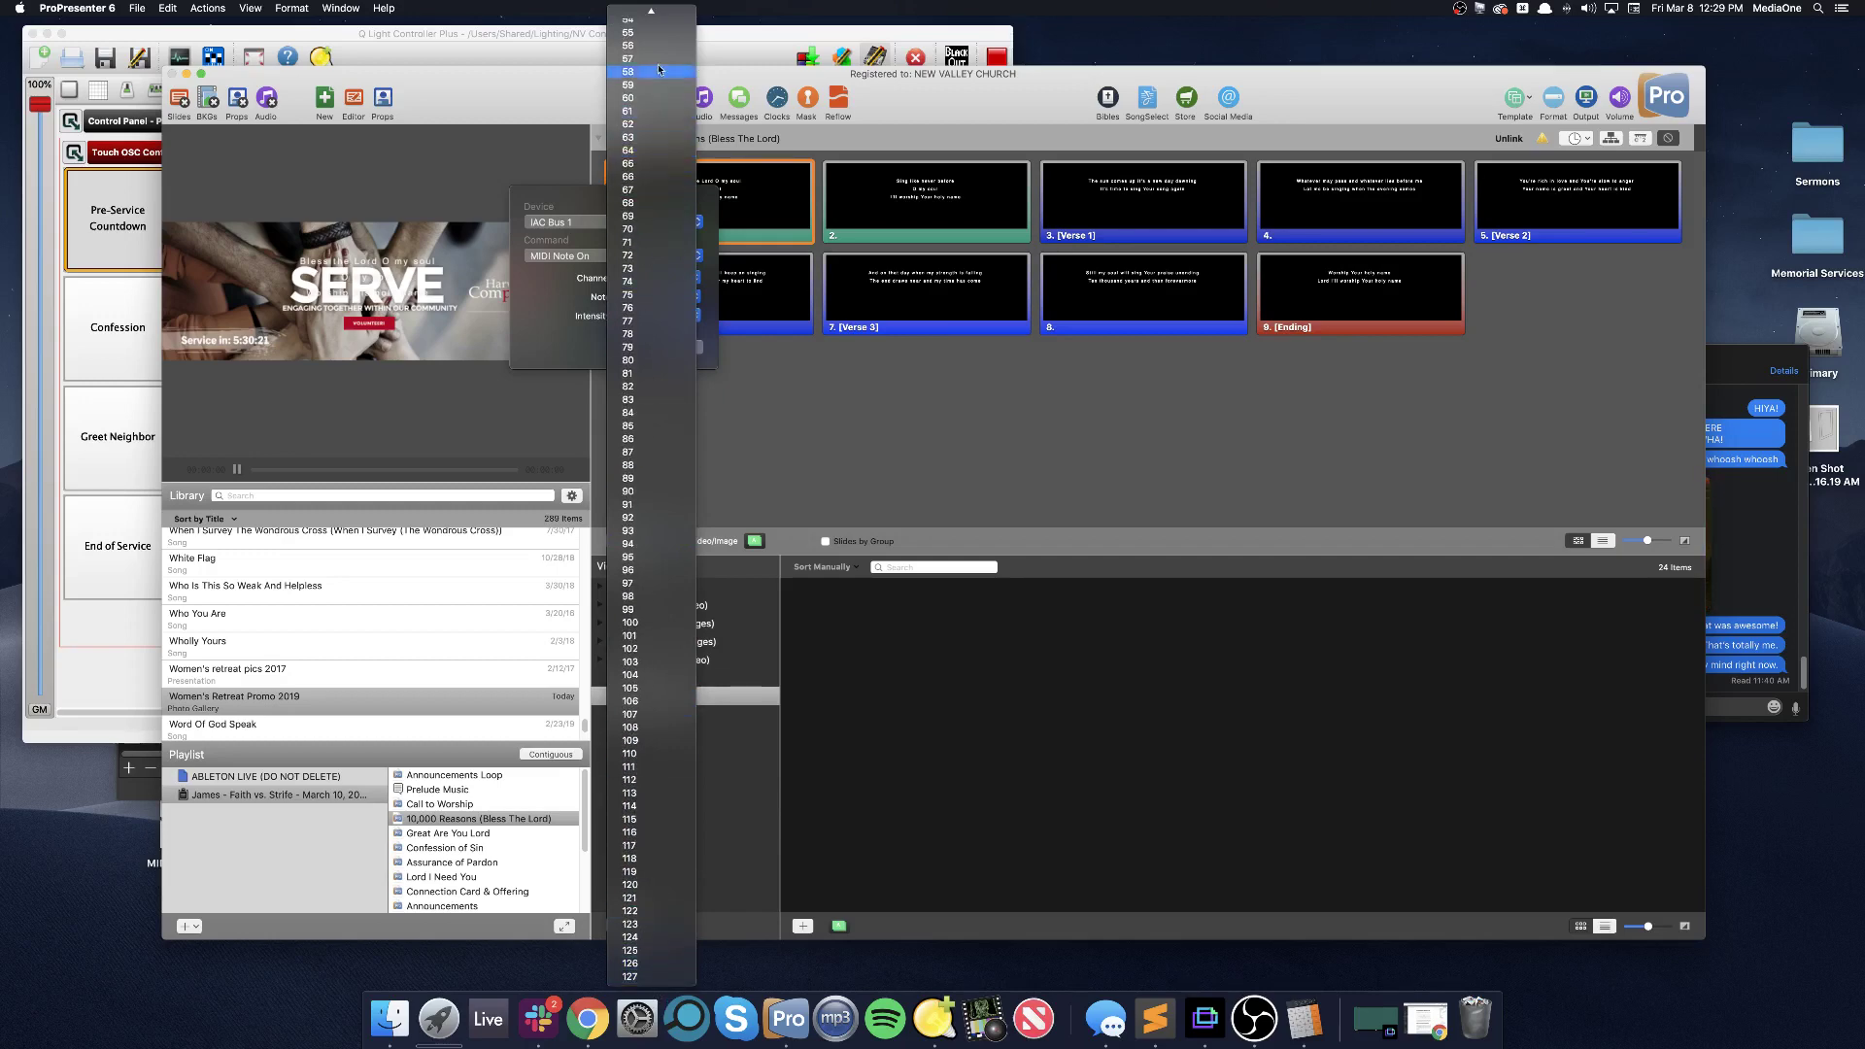
pyautogui.moveTo(653, 12)
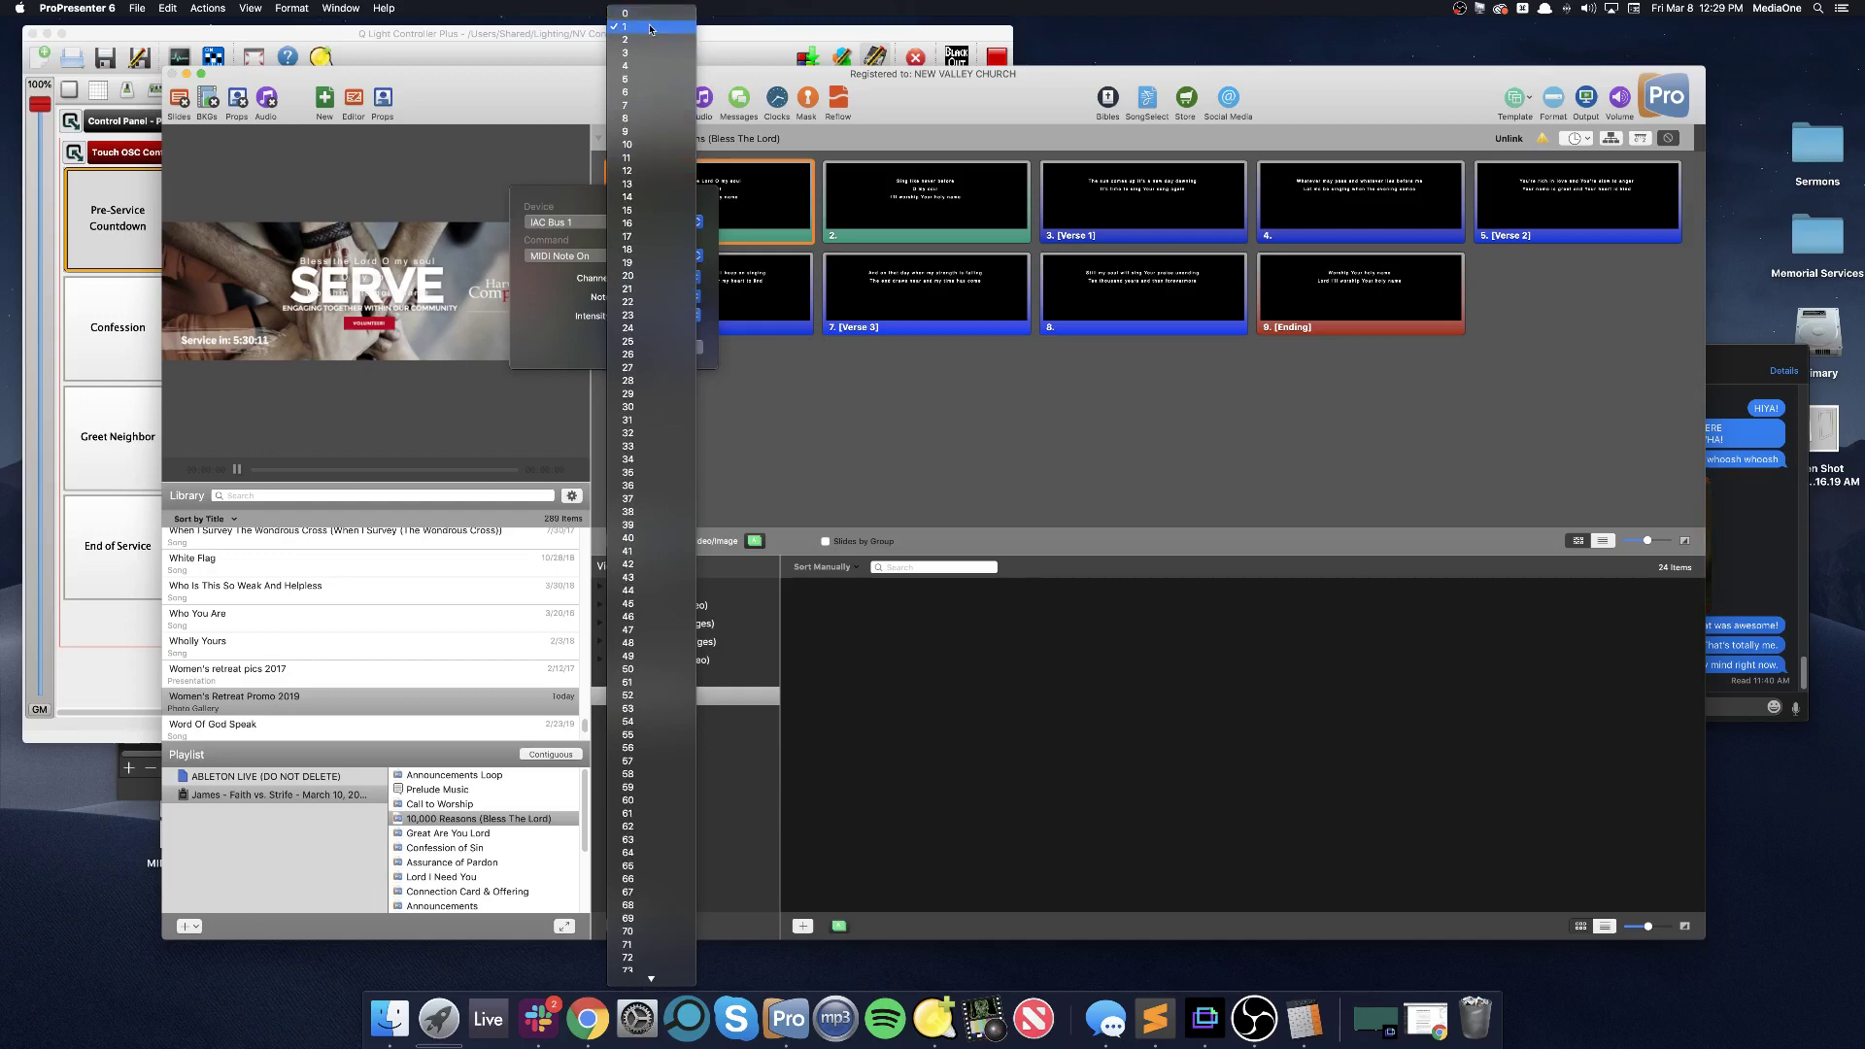
pyautogui.click(650, 28)
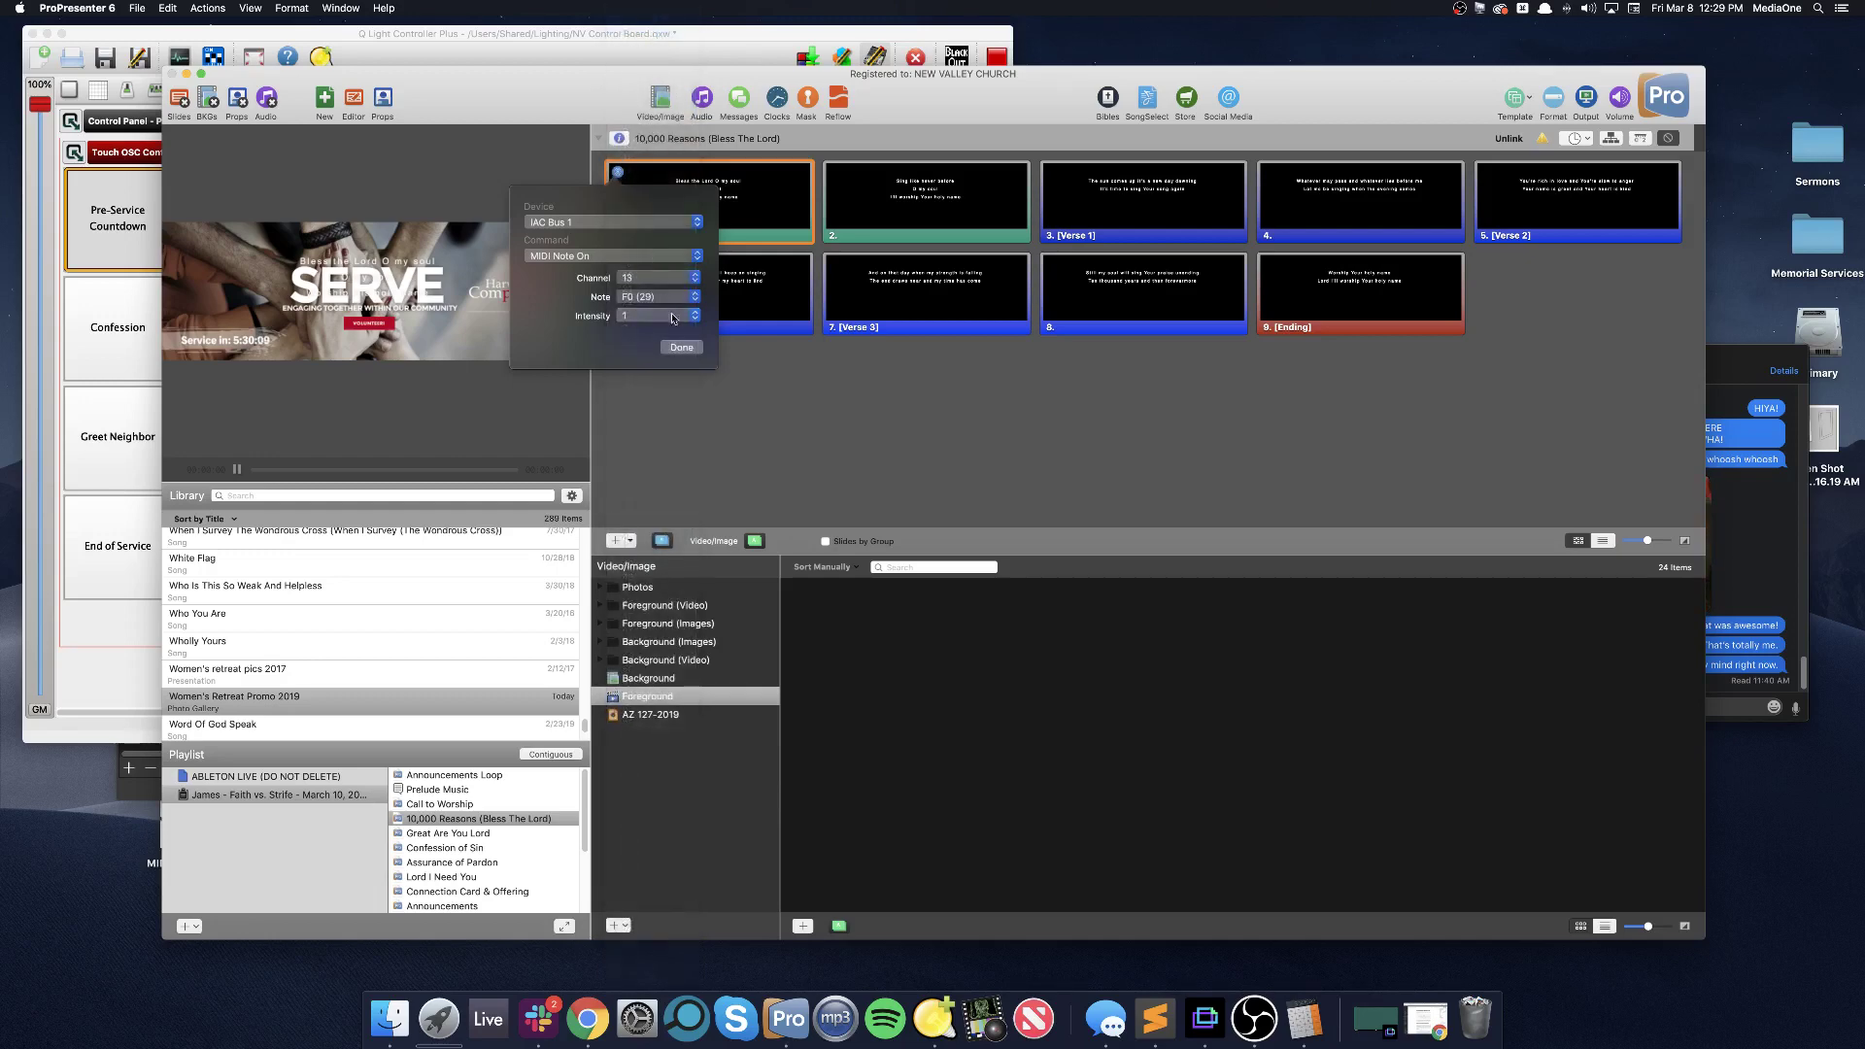
pyautogui.click(681, 348)
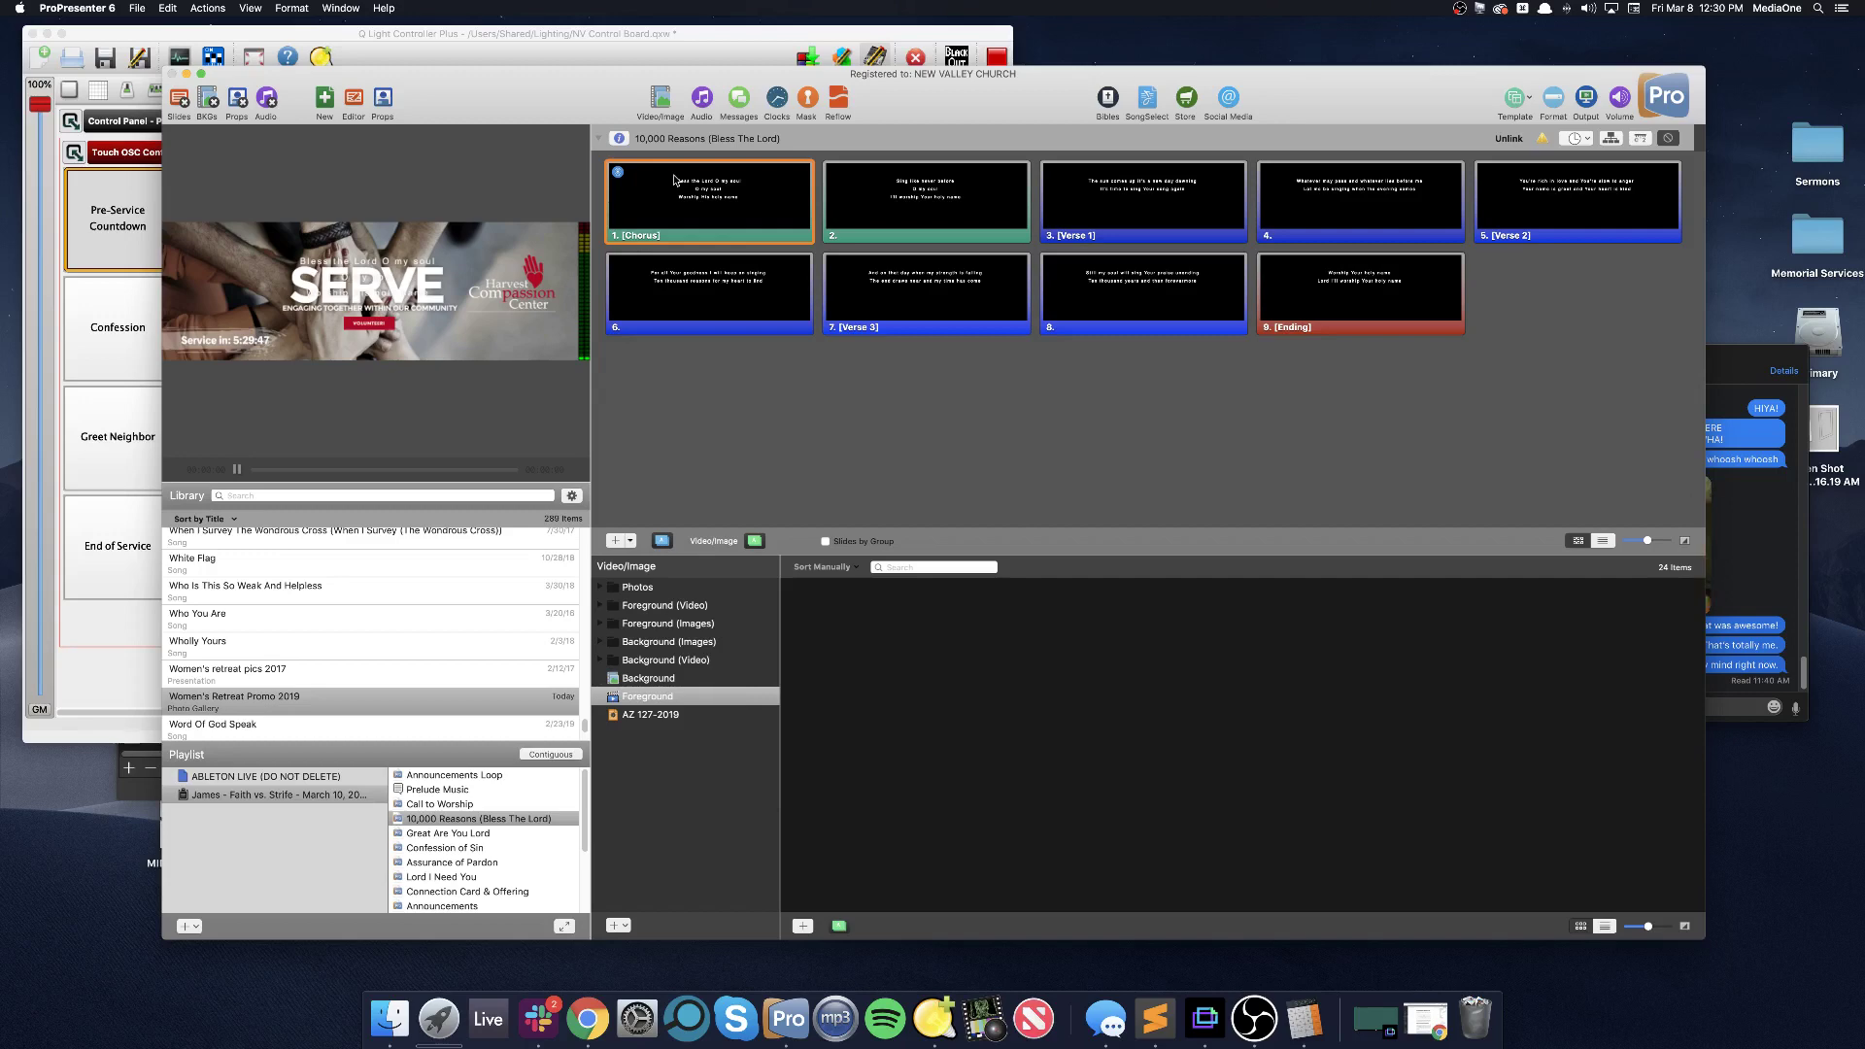
# Add a Chorus MIDI Note Off cue (IAC Bus 1, channel 13, note F0 (29)), then put the slide live
pyautogui.rightClick(674, 179)
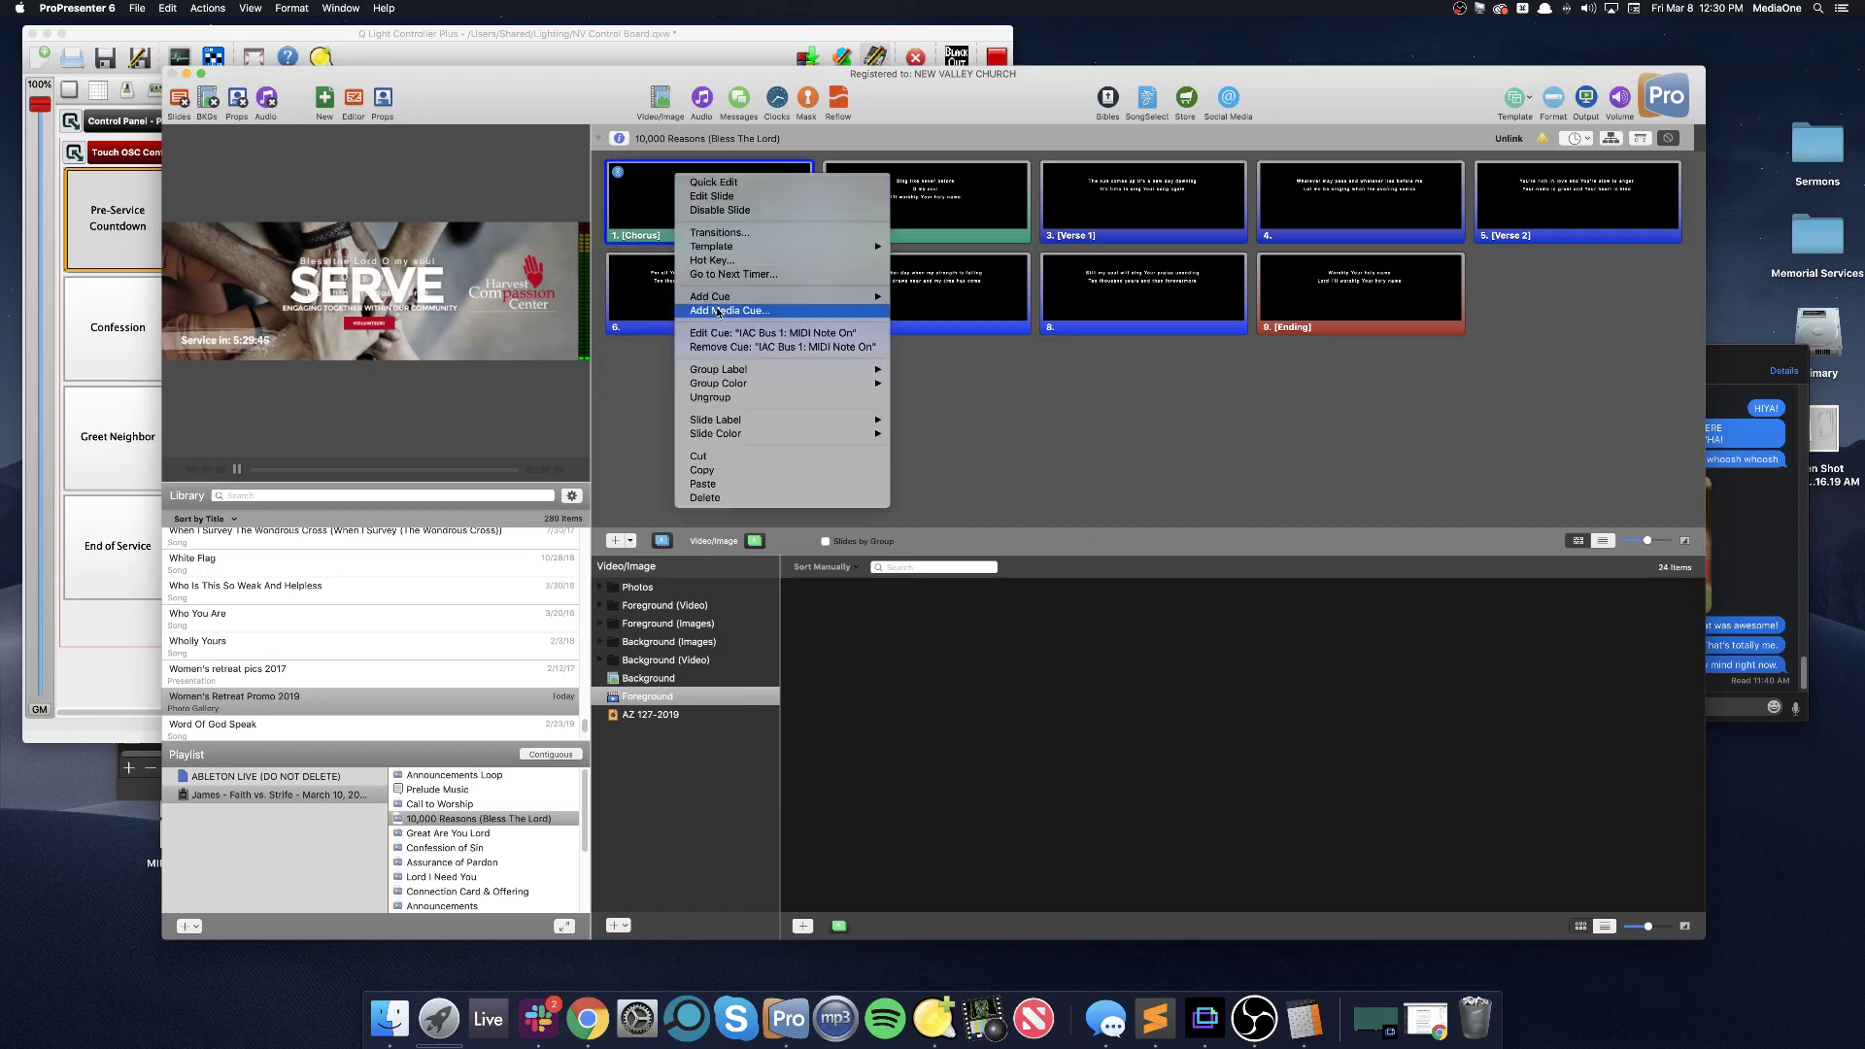
pyautogui.moveTo(722, 303)
pyautogui.moveTo(1029, 338)
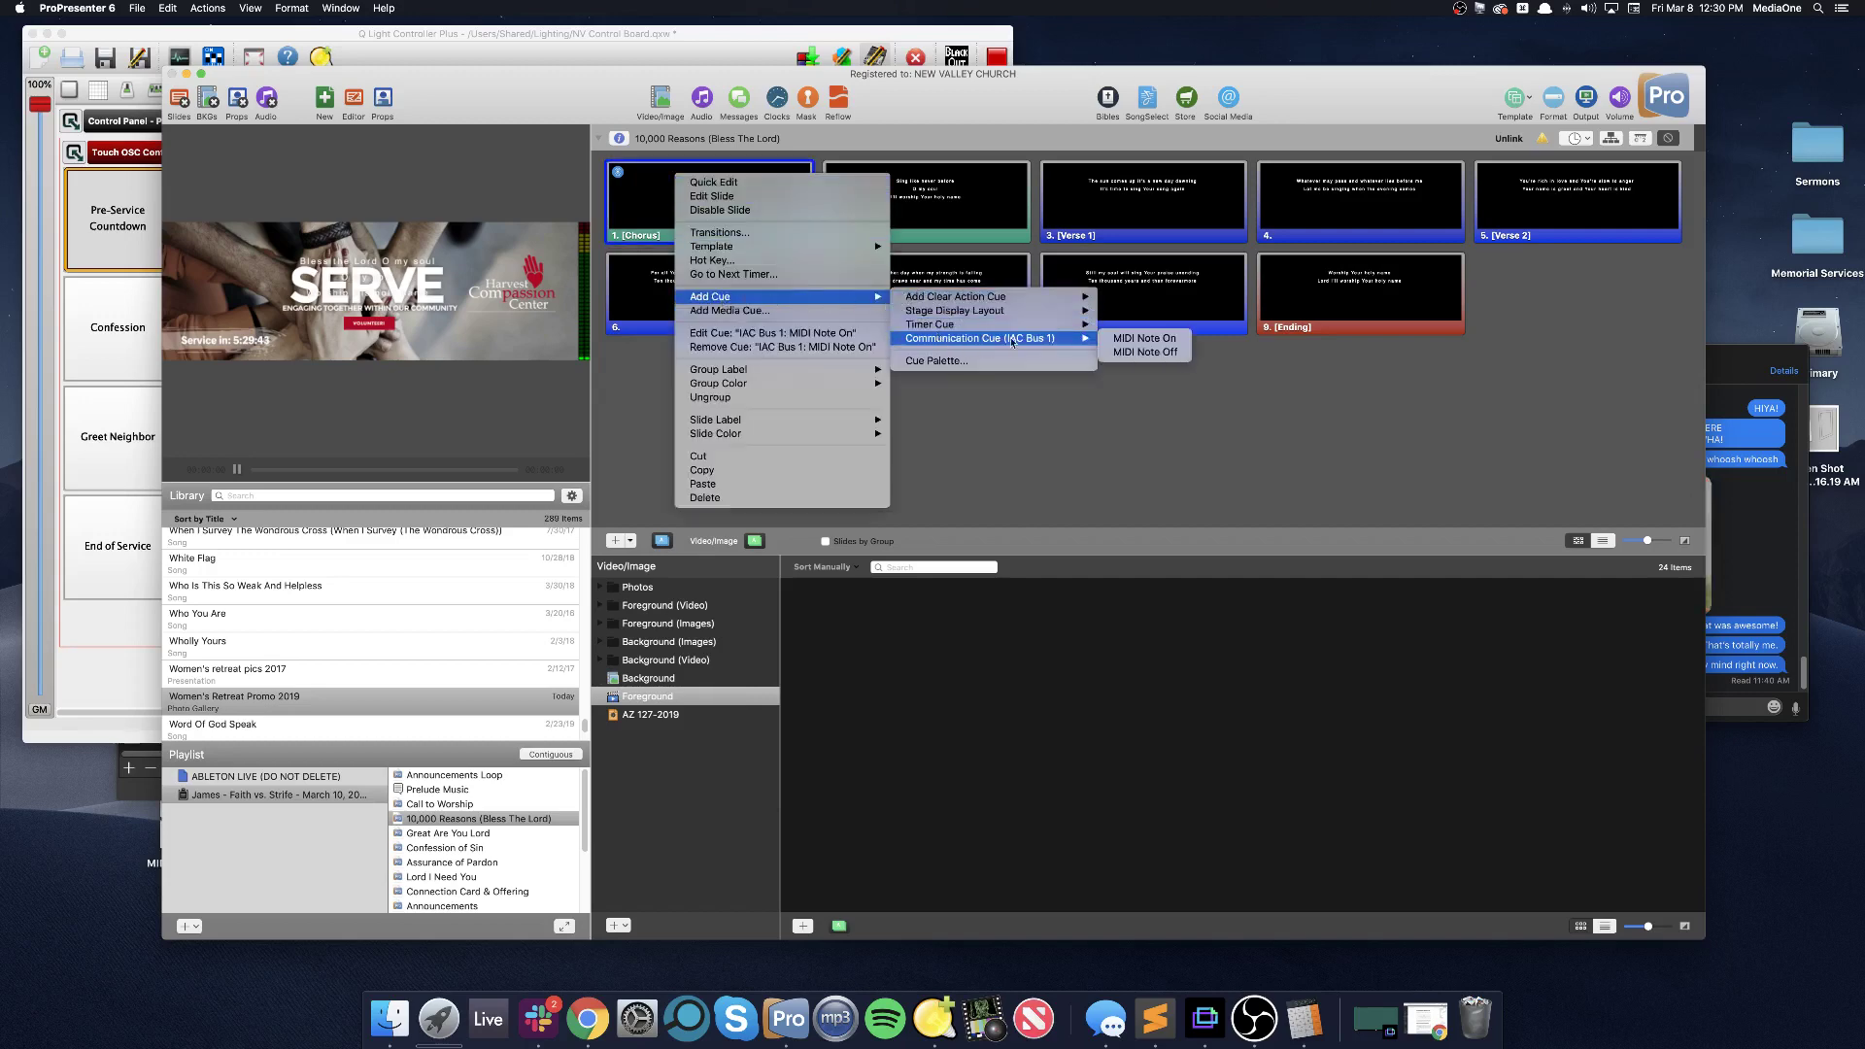
pyautogui.click(1144, 353)
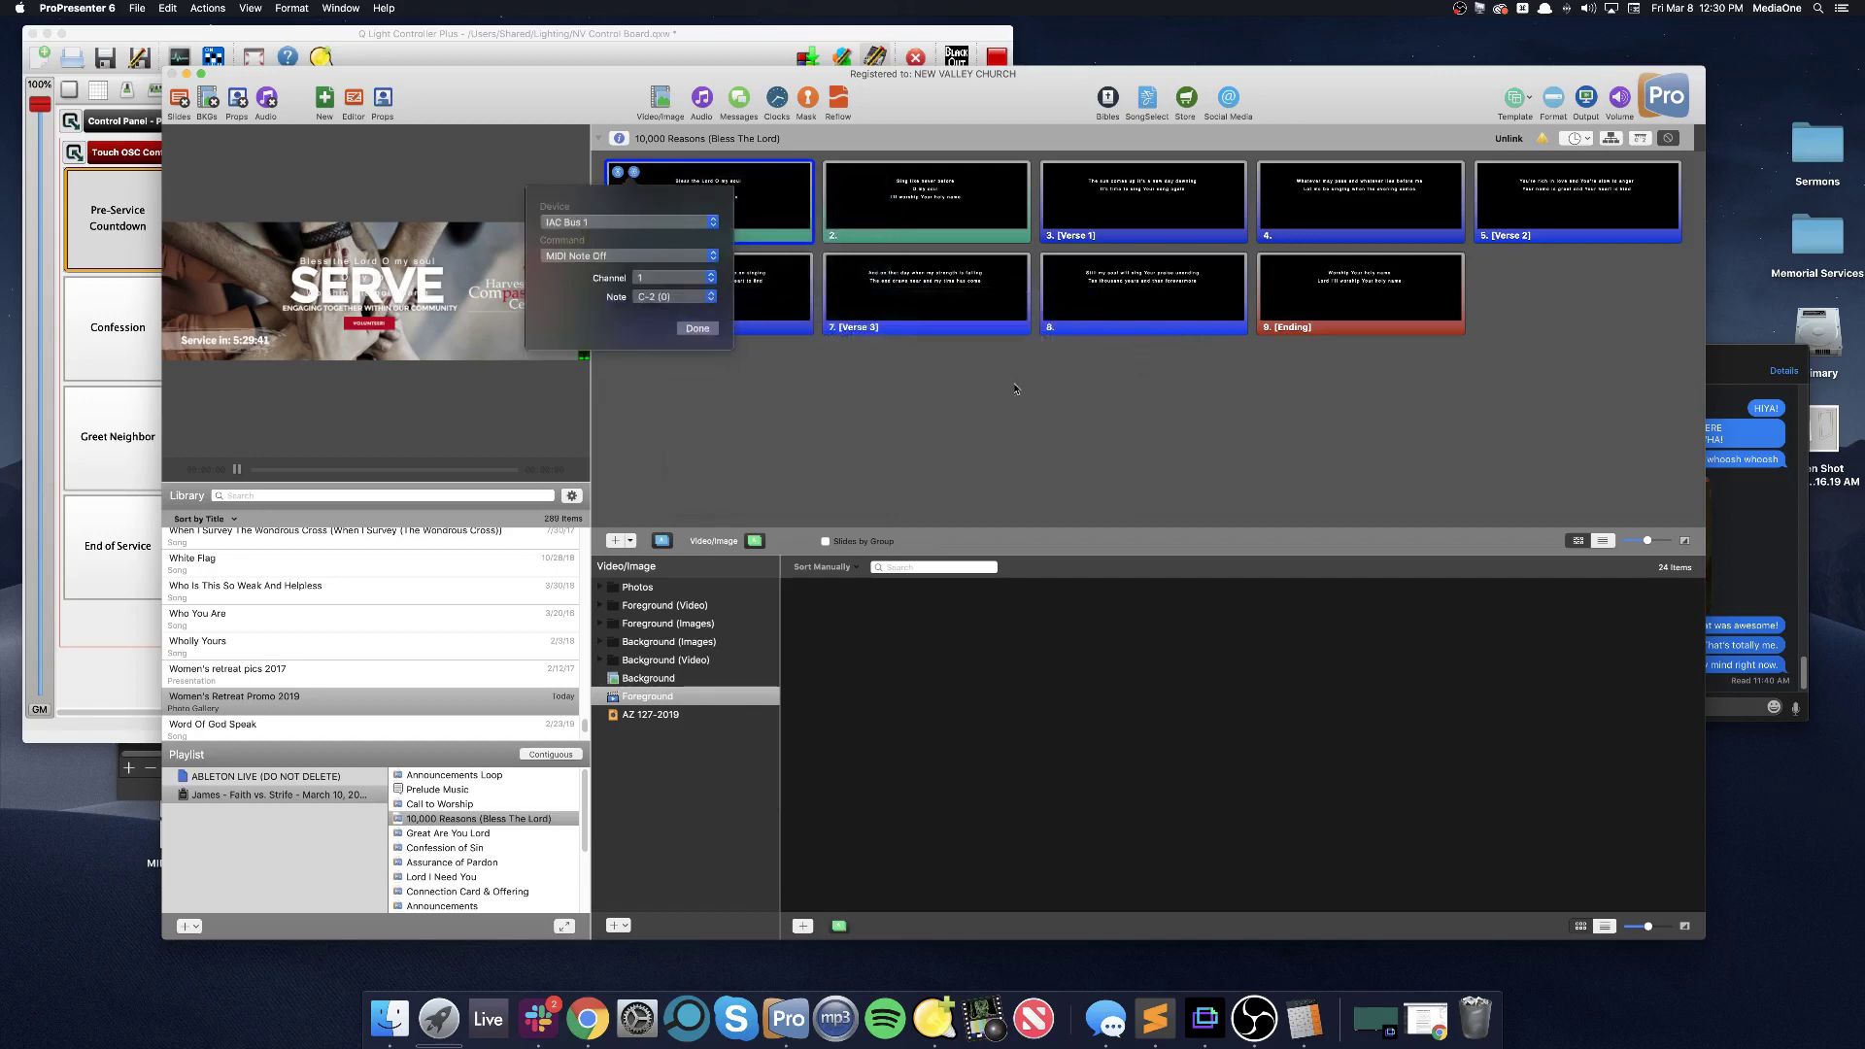
pyautogui.click(659, 278)
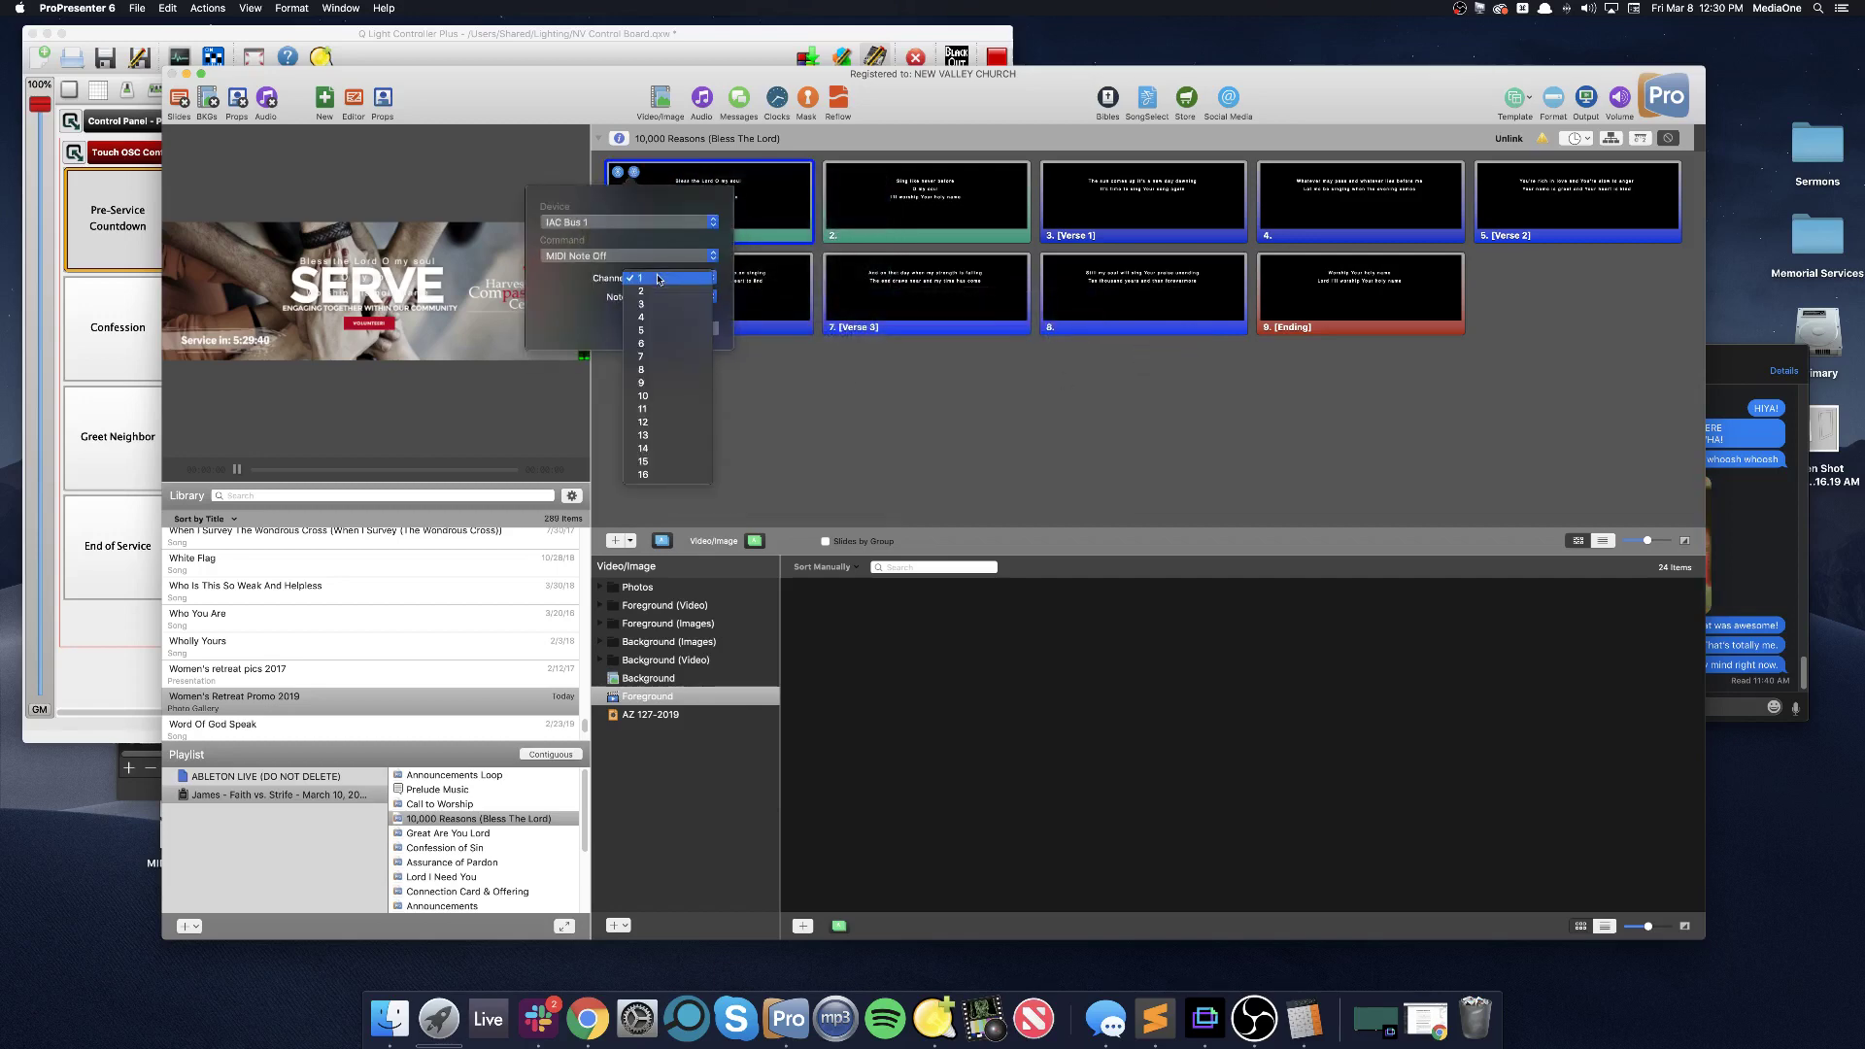
pyautogui.click(680, 435)
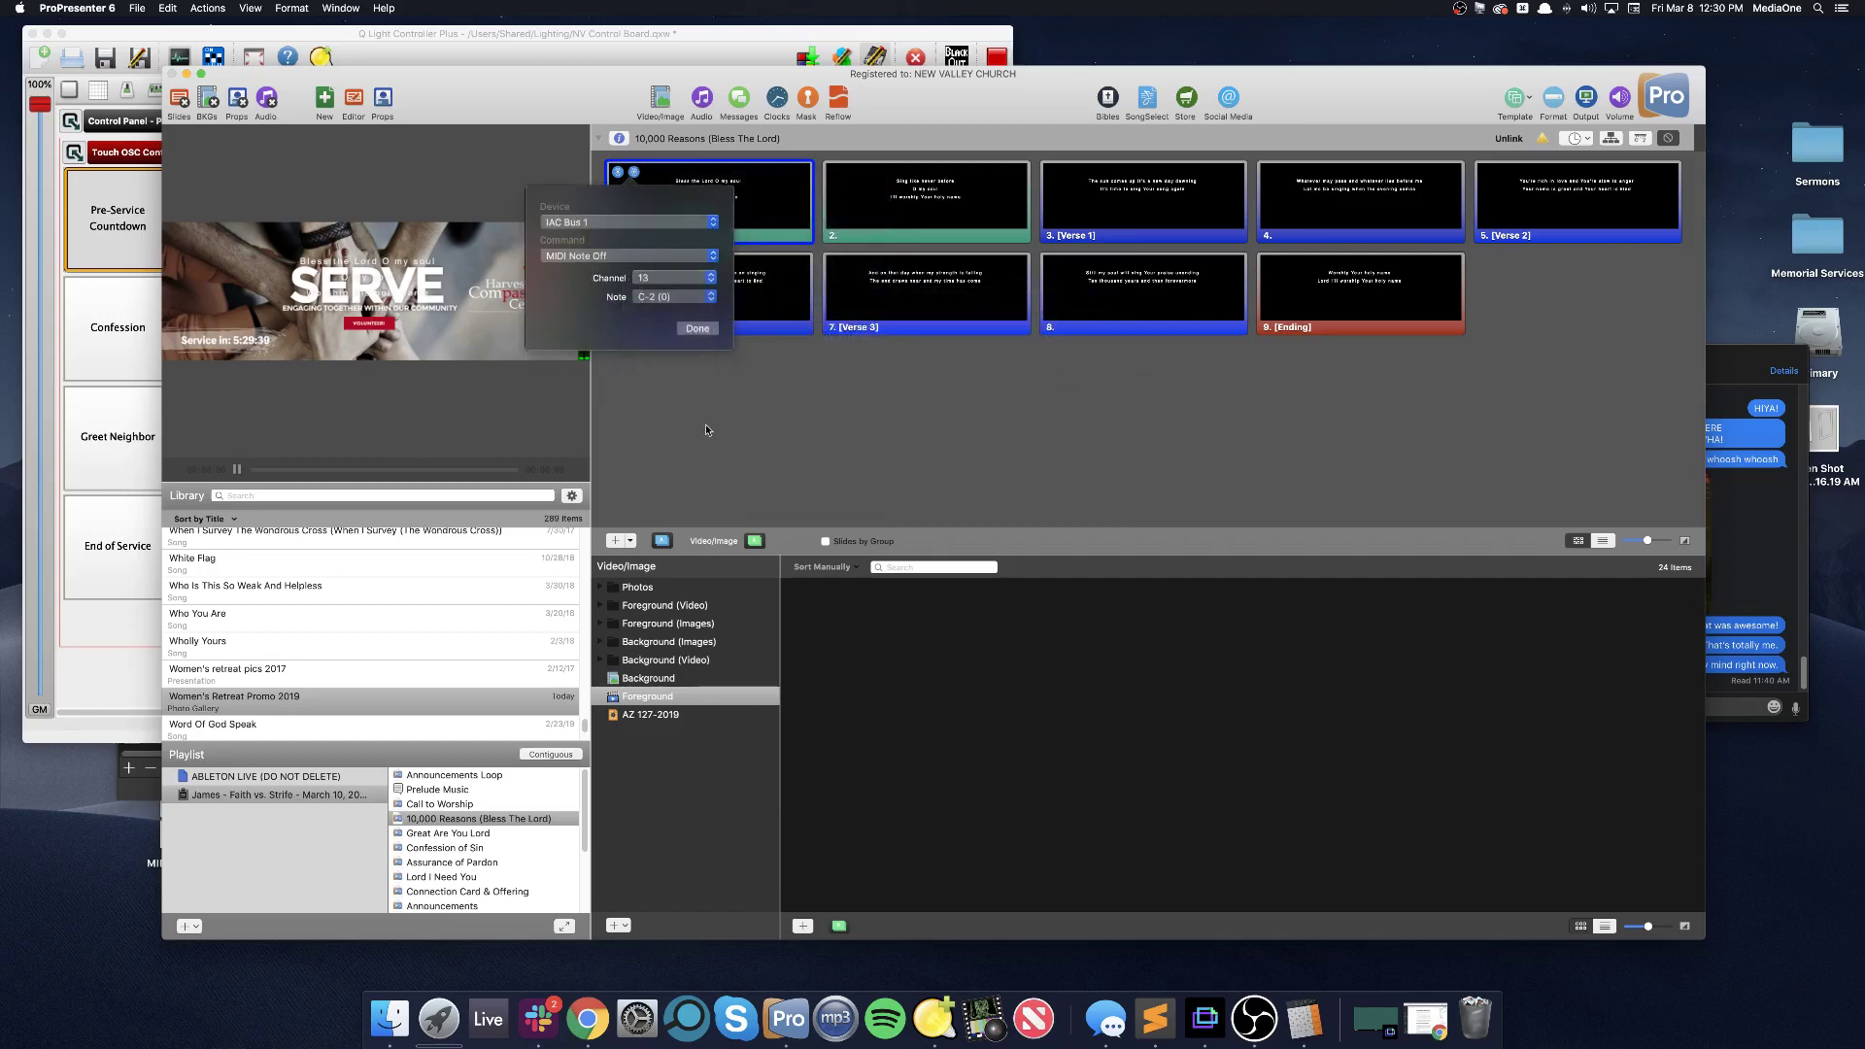
pyautogui.click(670, 299)
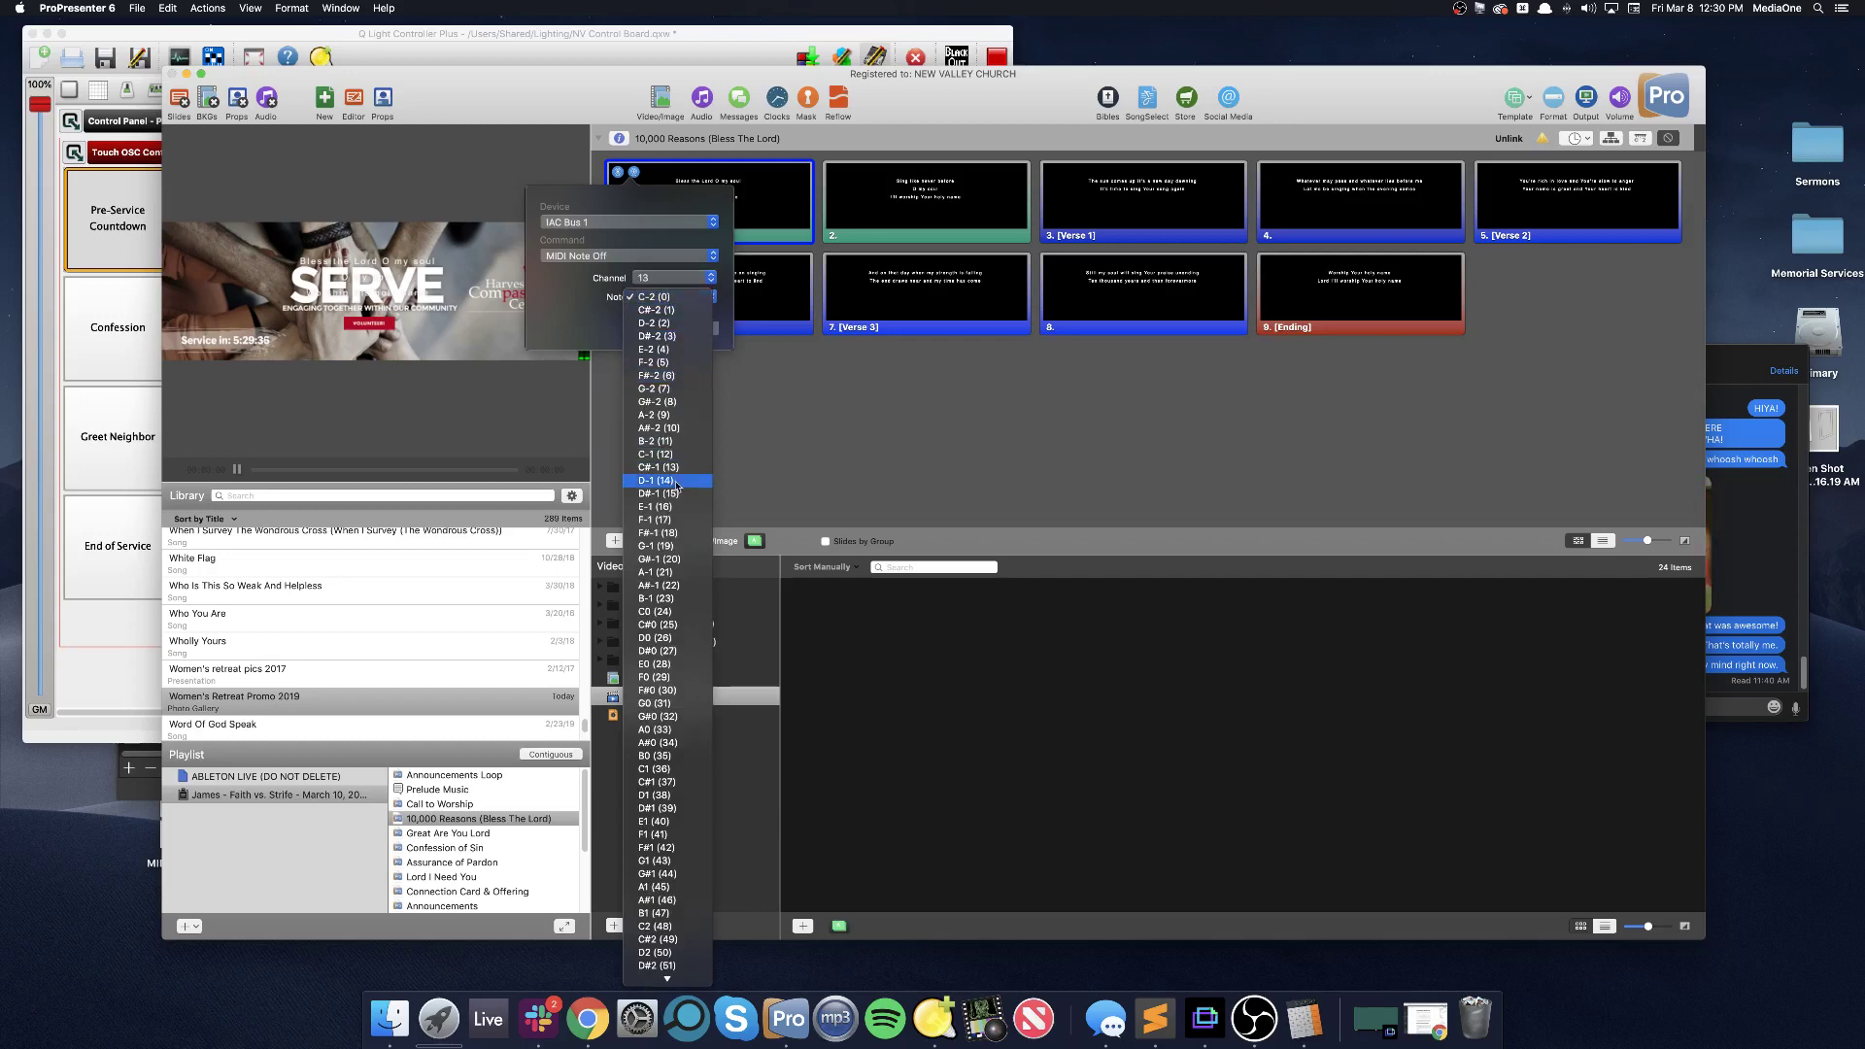
pyautogui.click(683, 677)
pyautogui.click(697, 328)
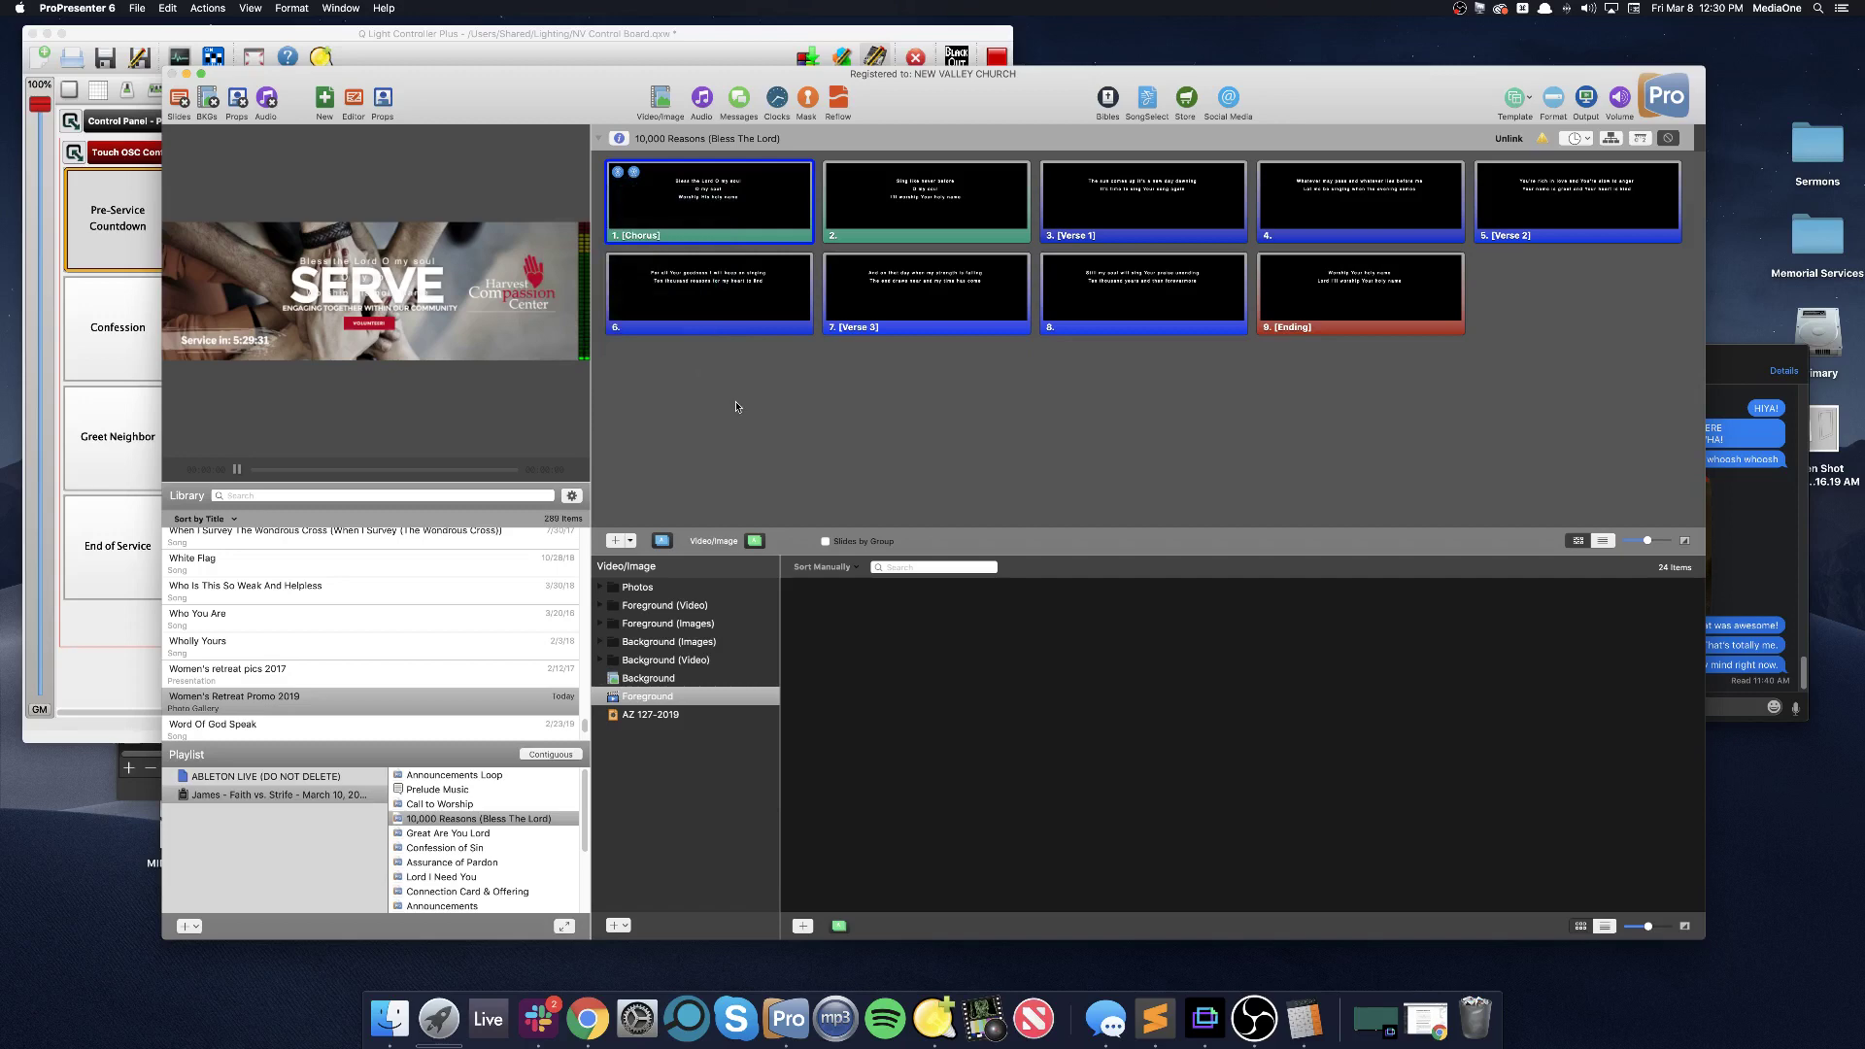
pyautogui.click(649, 216)
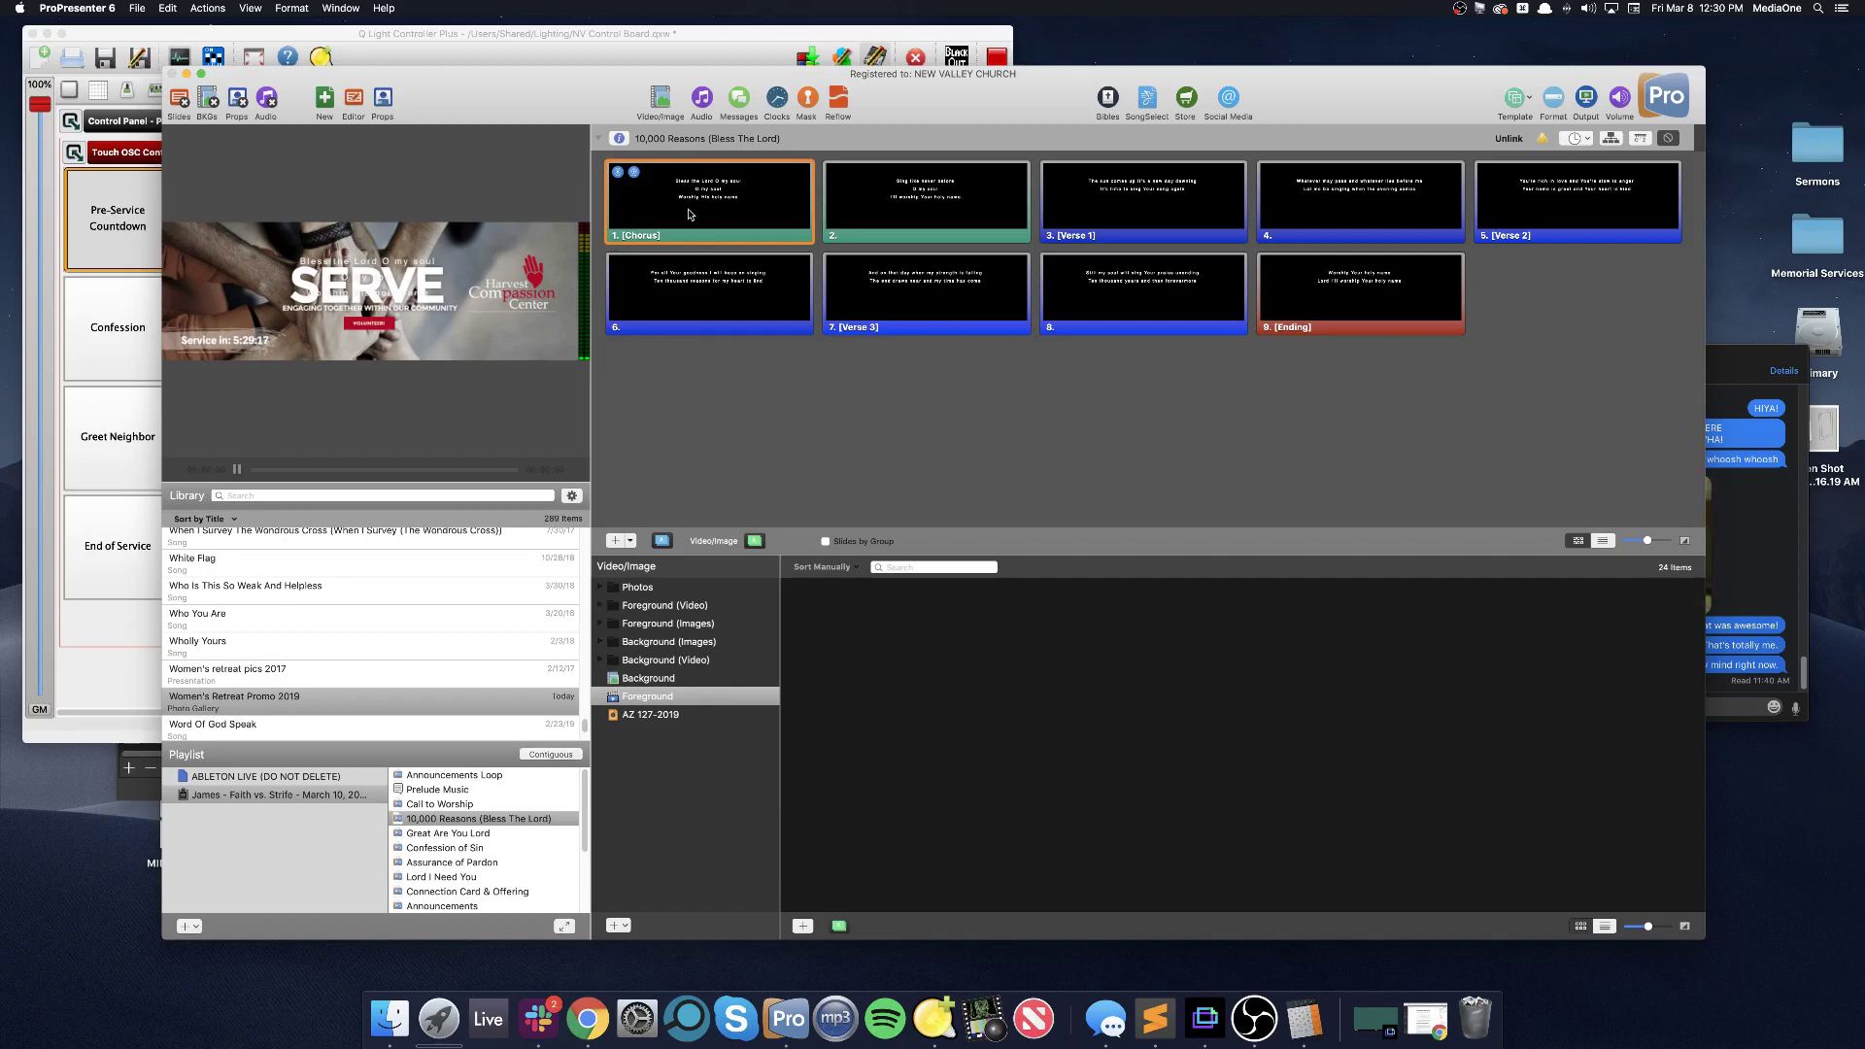
pyautogui.click(683, 35)
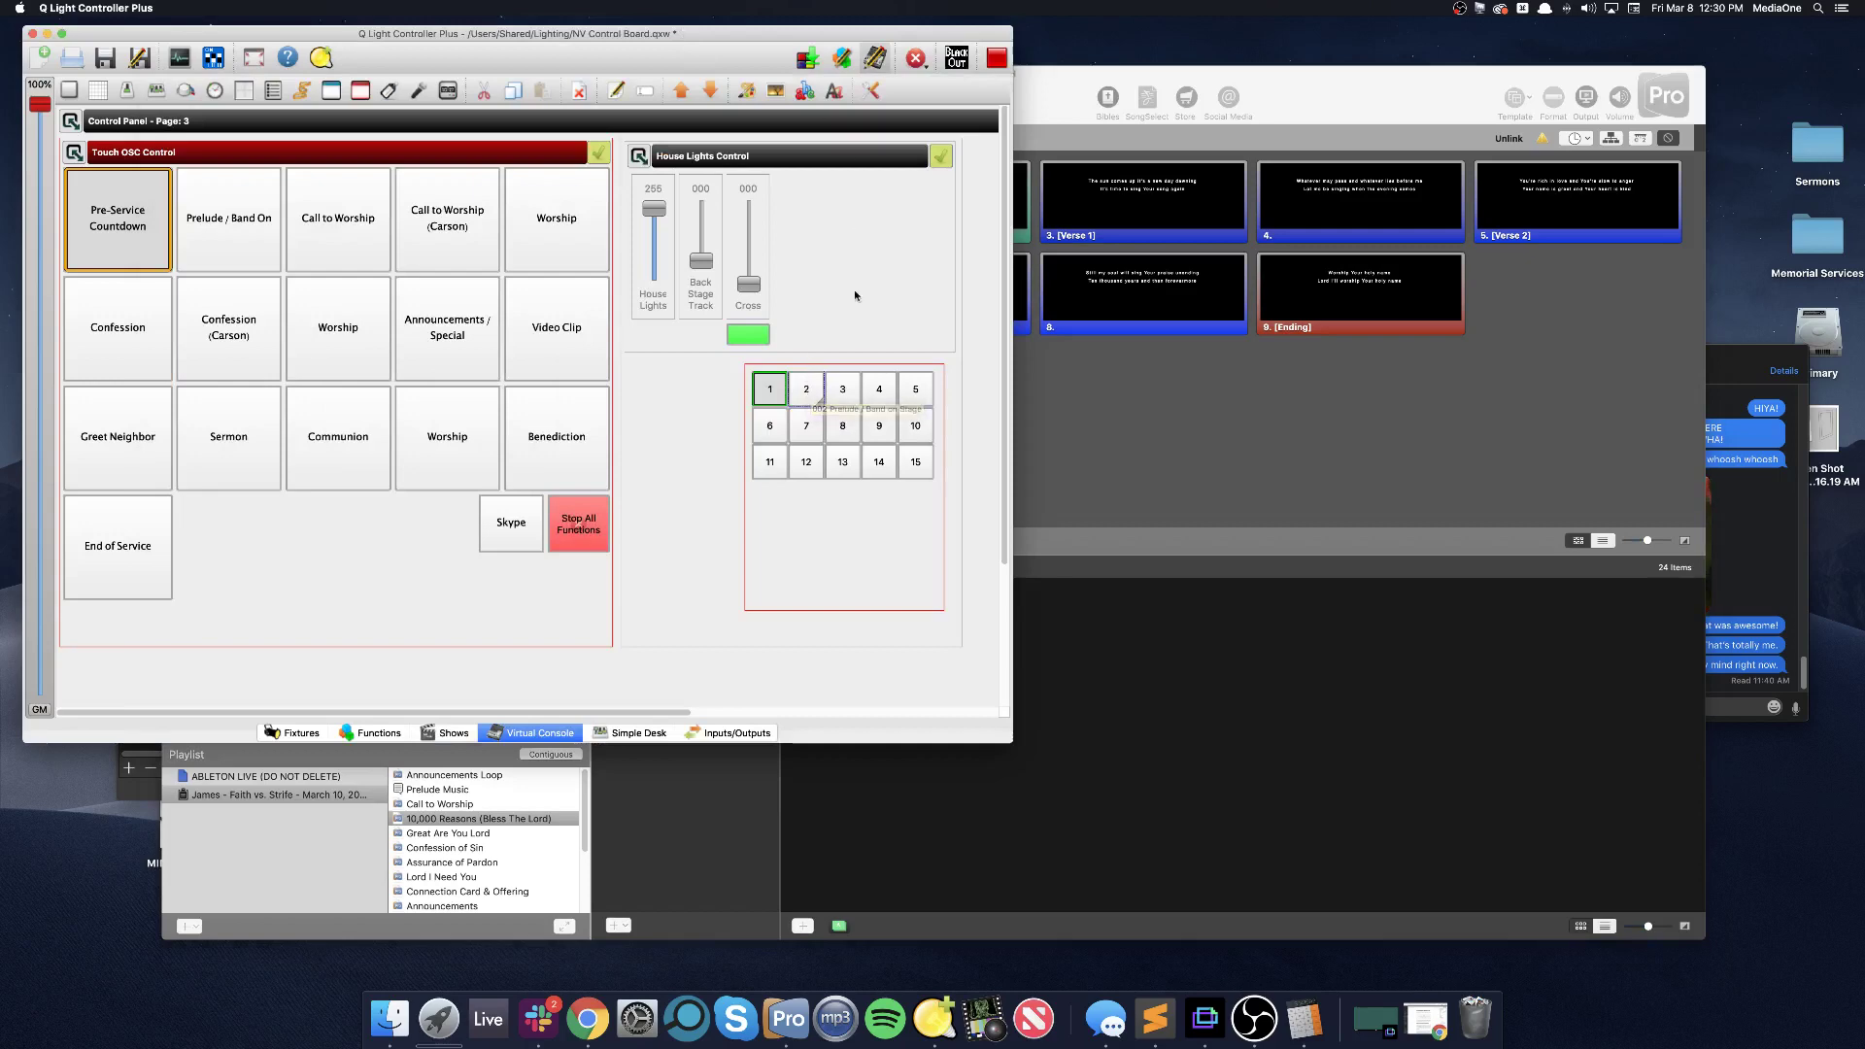
pyautogui.doubleClick(806, 388)
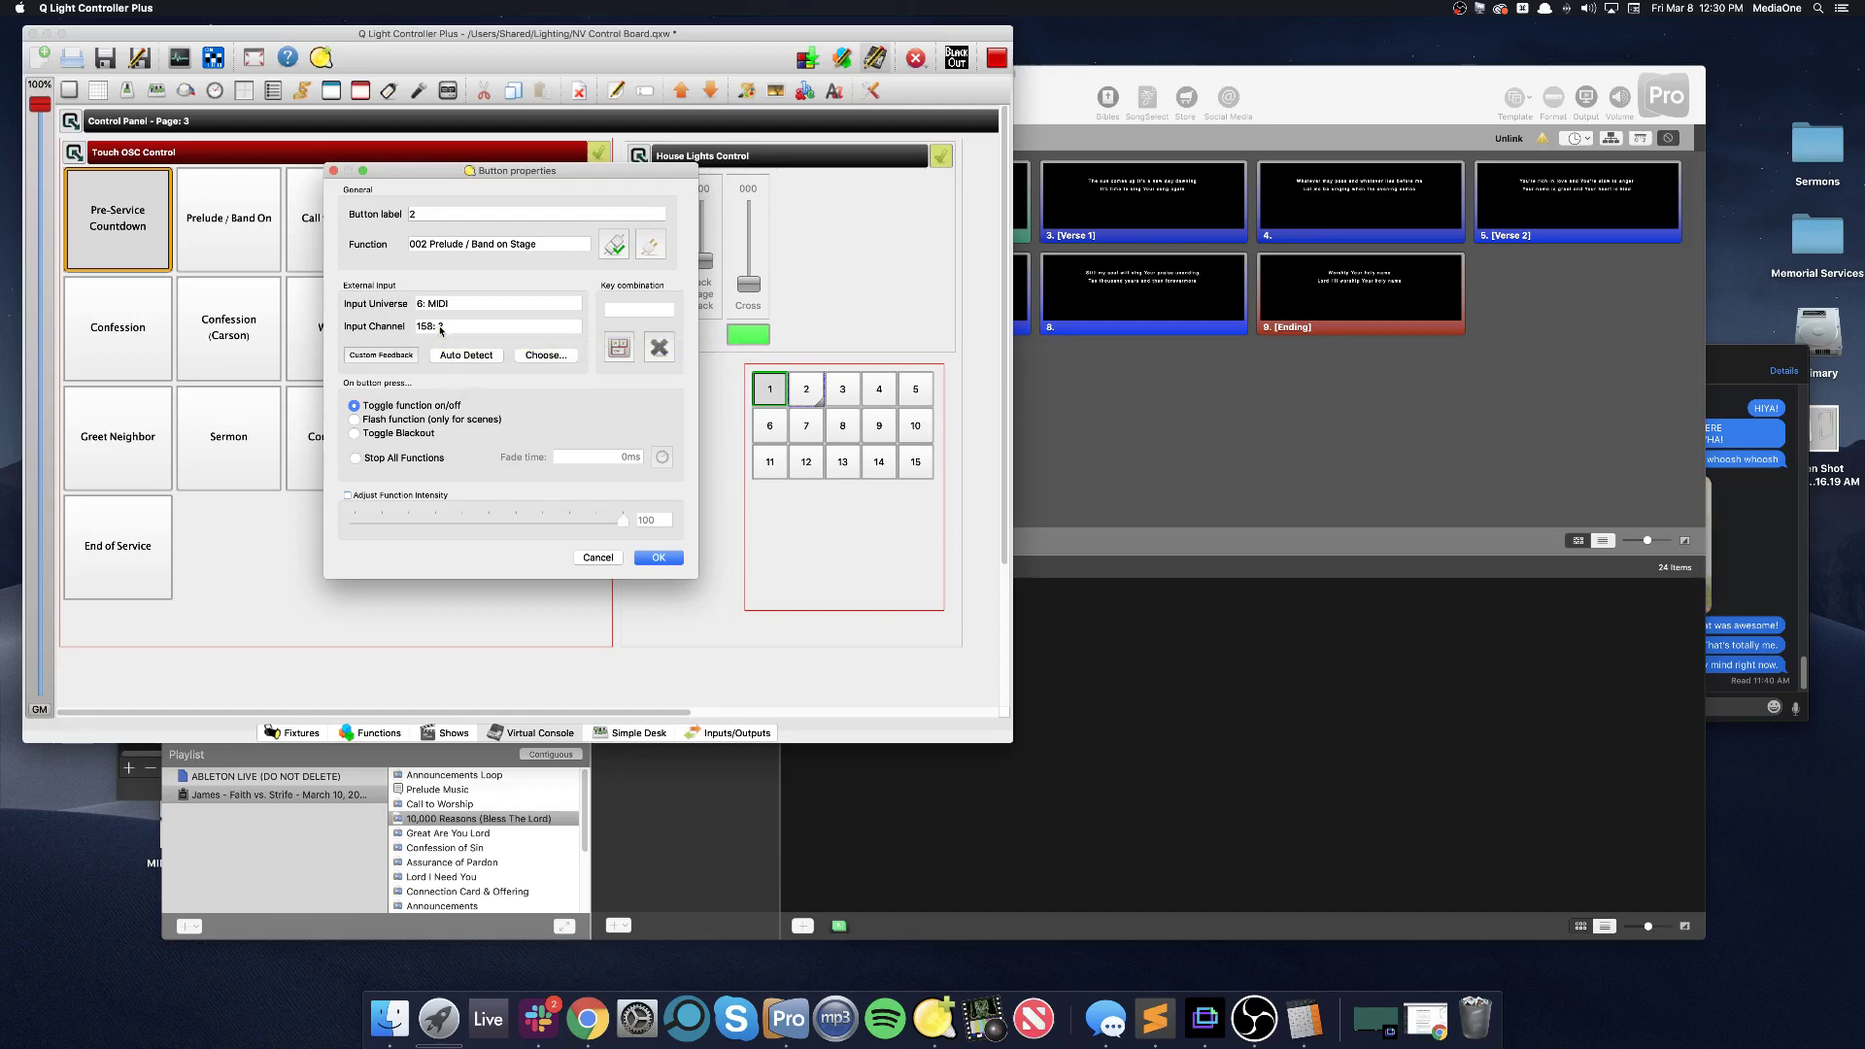
pyautogui.click(597, 557)
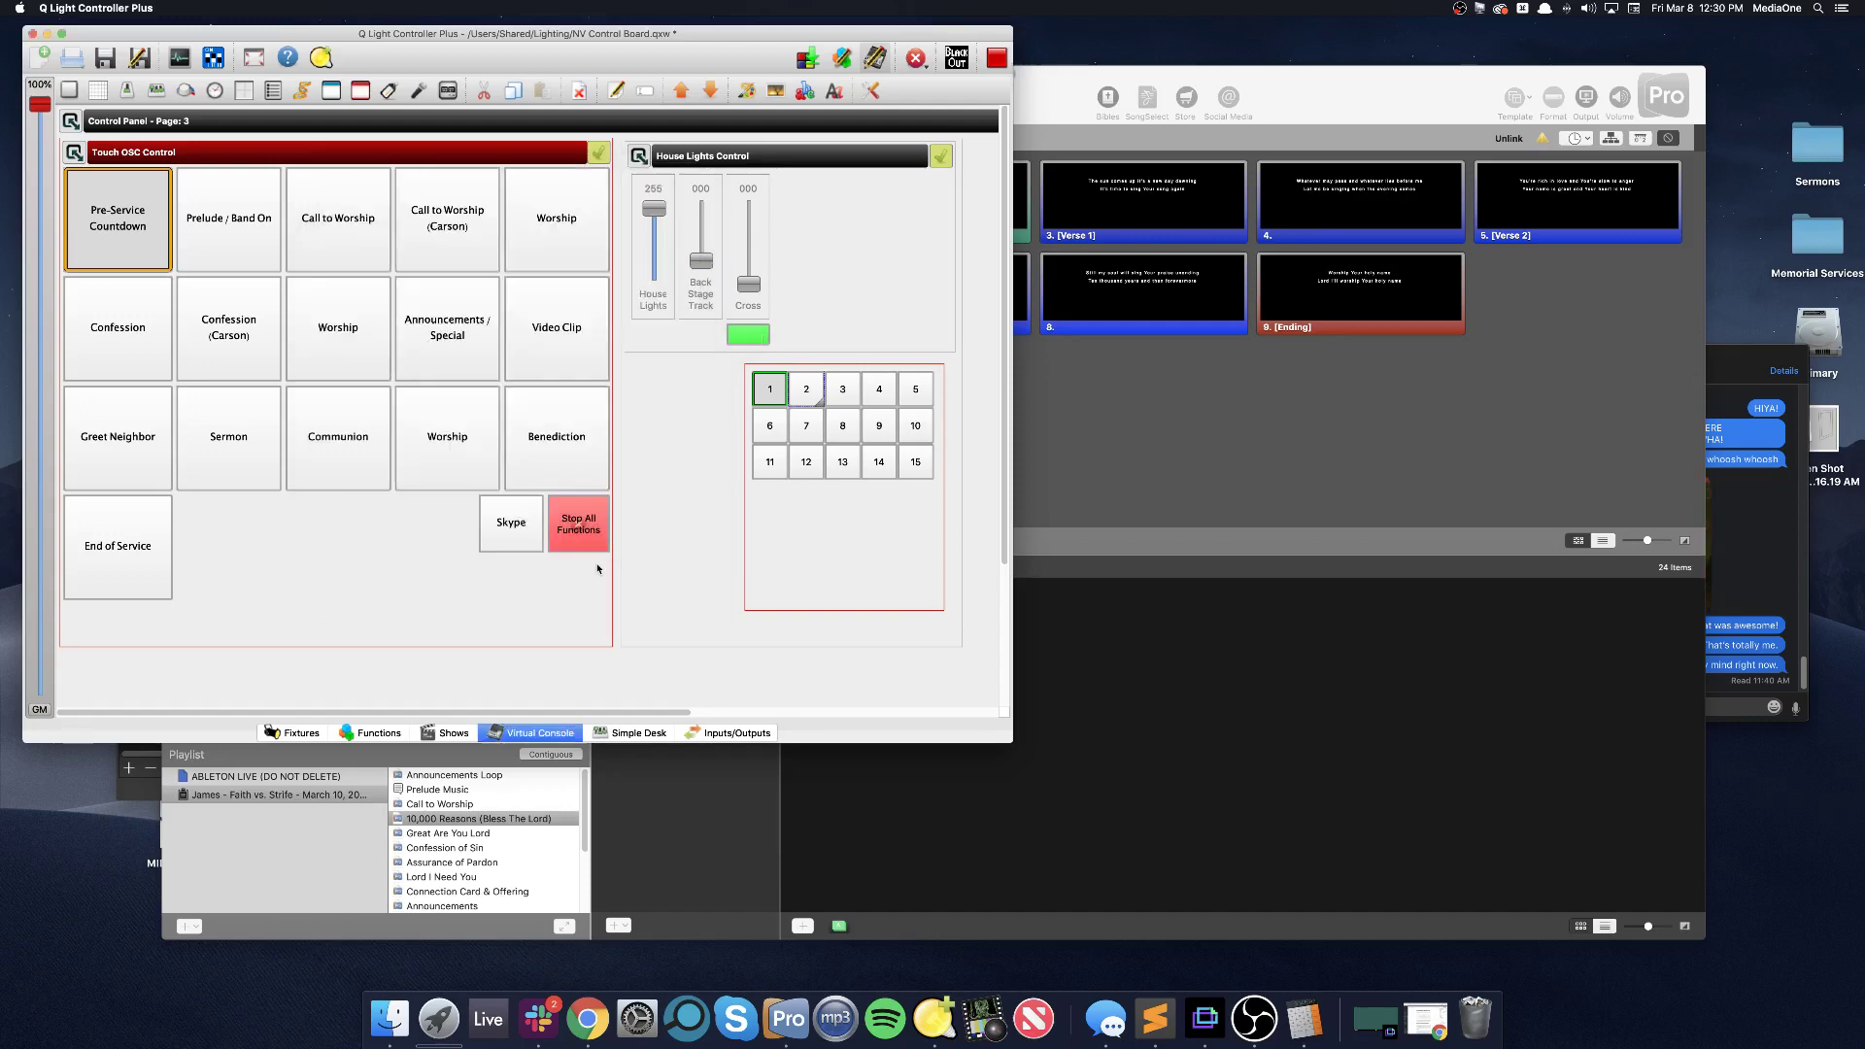
pyautogui.click(1065, 451)
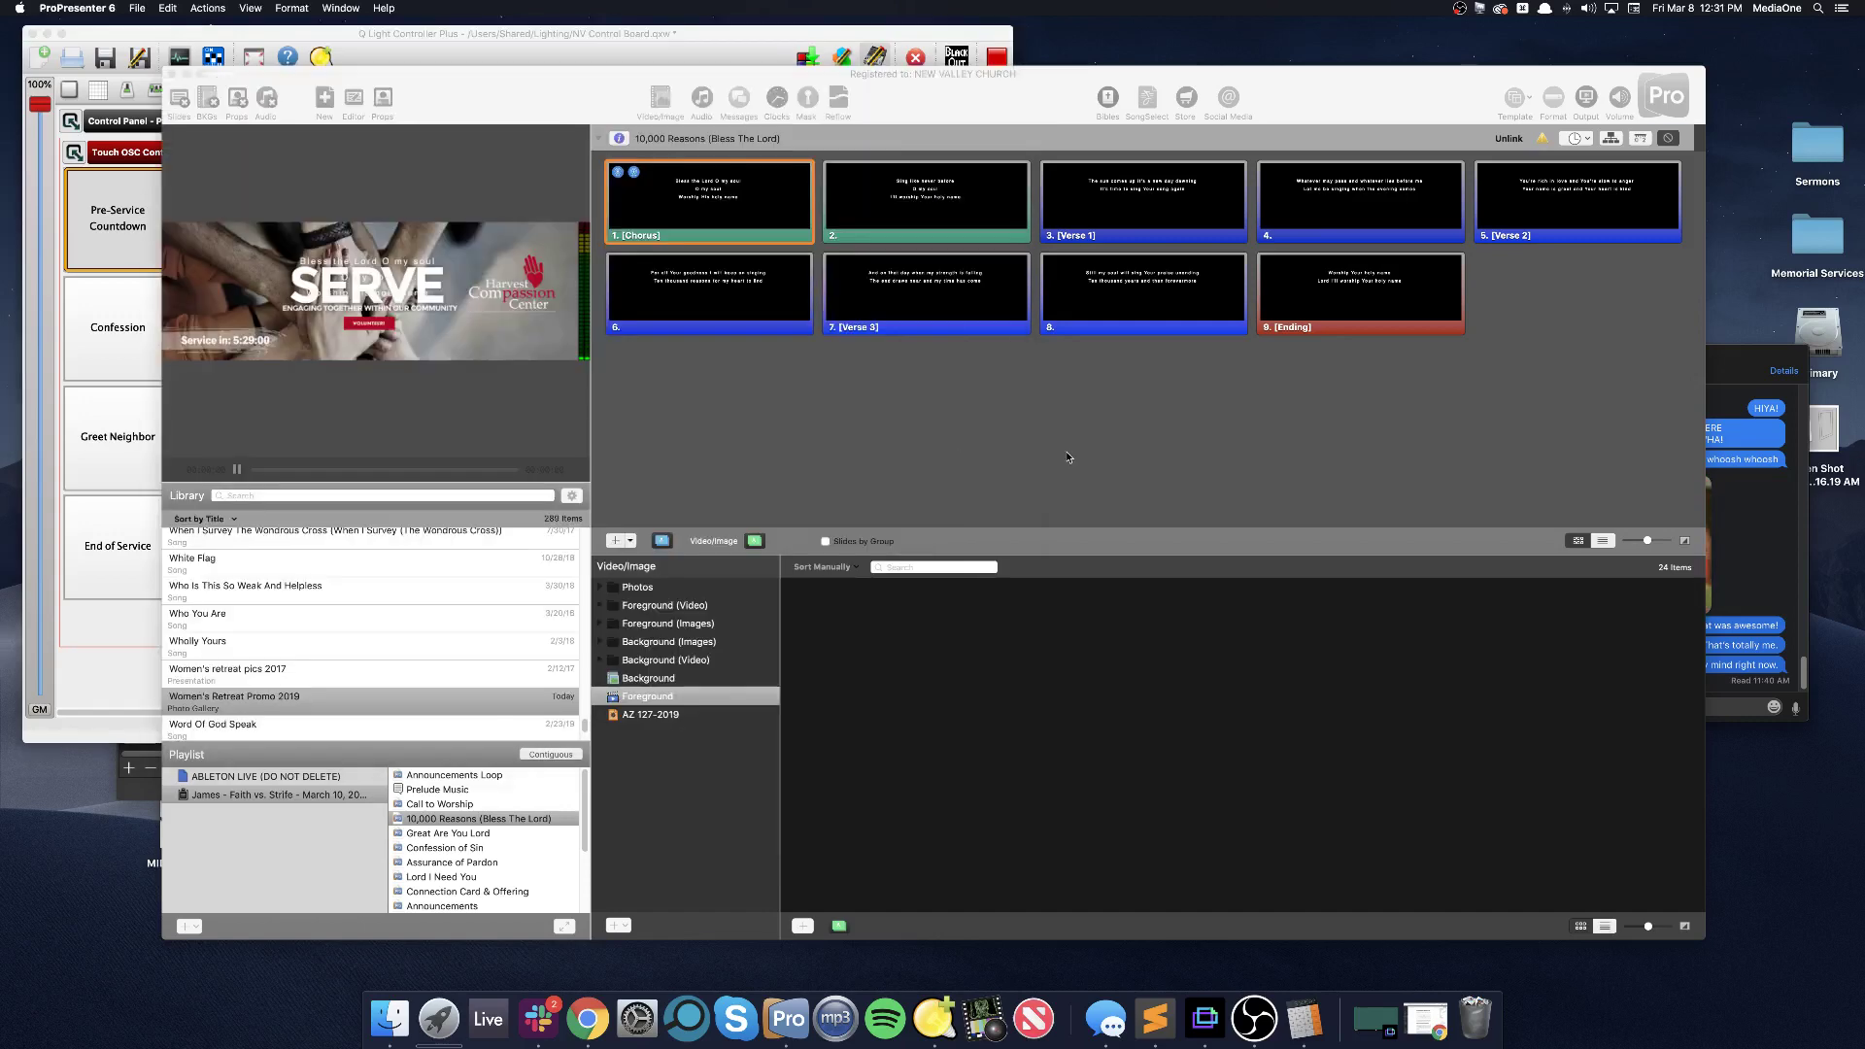
# Fire the Chorus slide twice, taking the QLC+ console out of edit mode in between
pyautogui.click(659, 200)
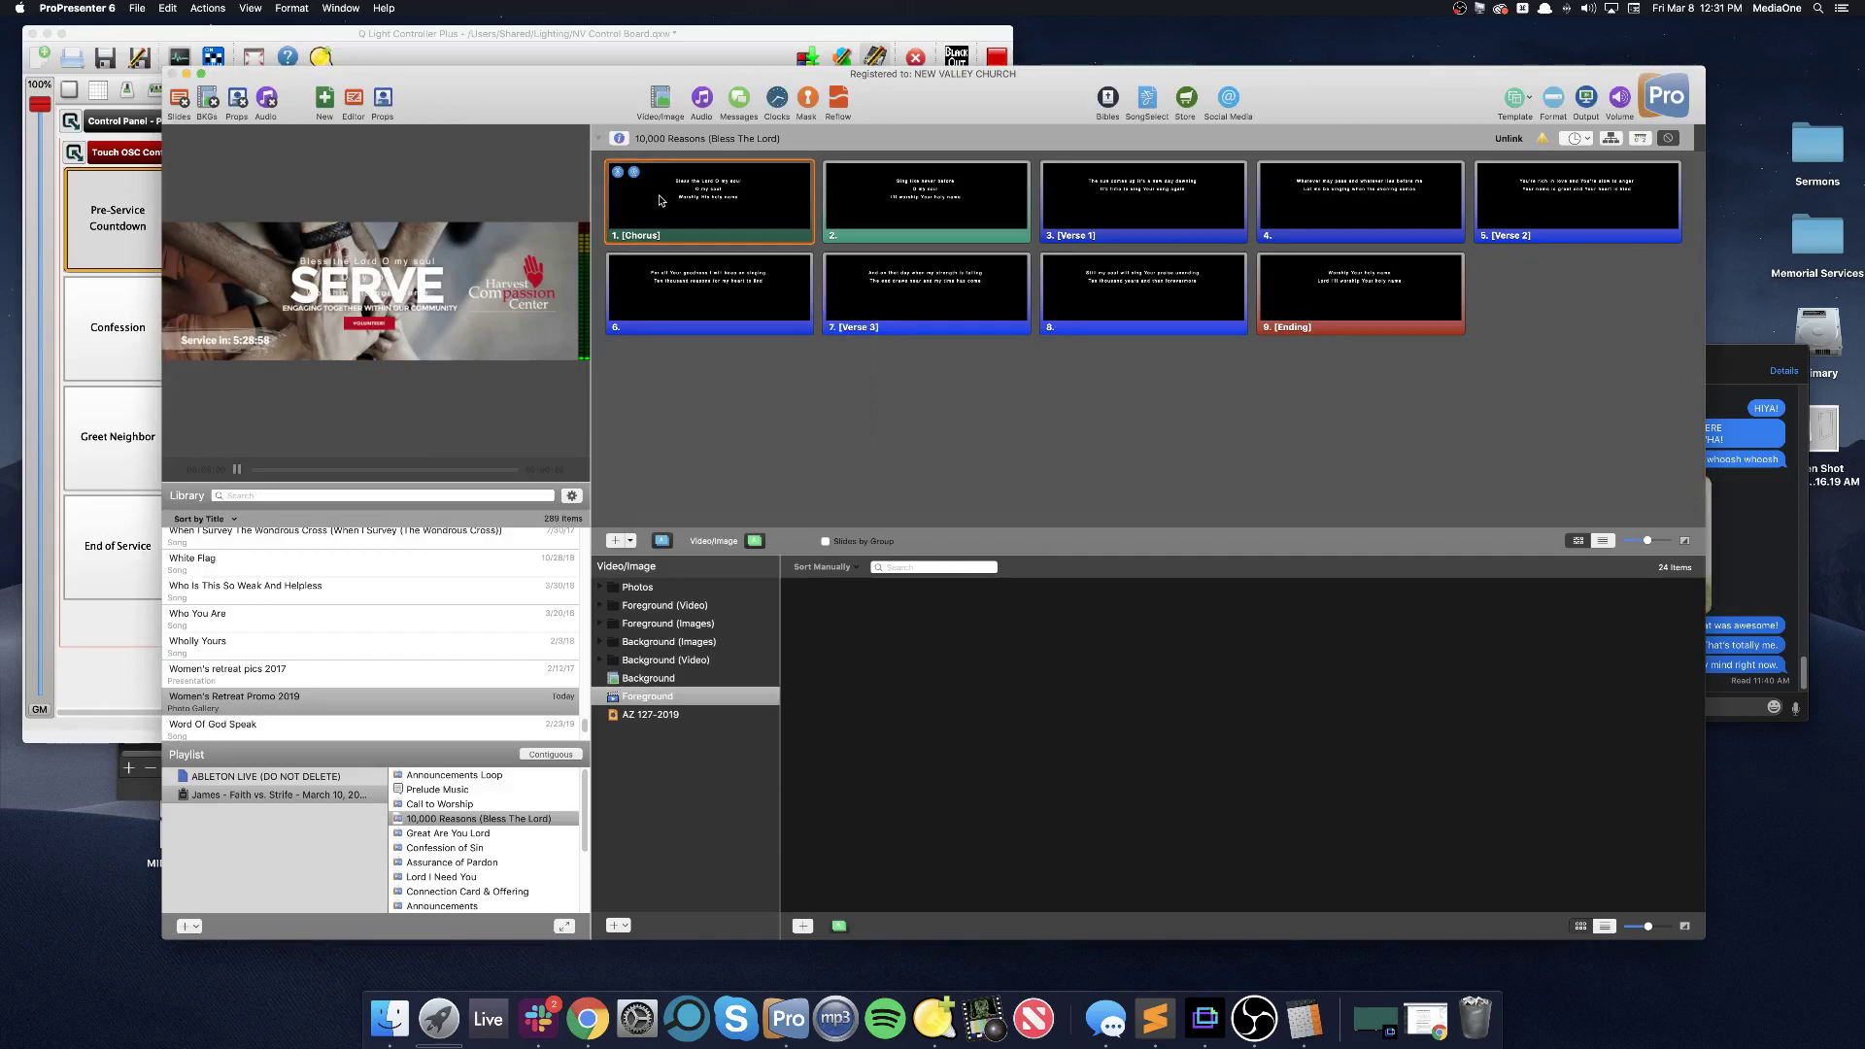
pyautogui.click(874, 57)
pyautogui.click(874, 56)
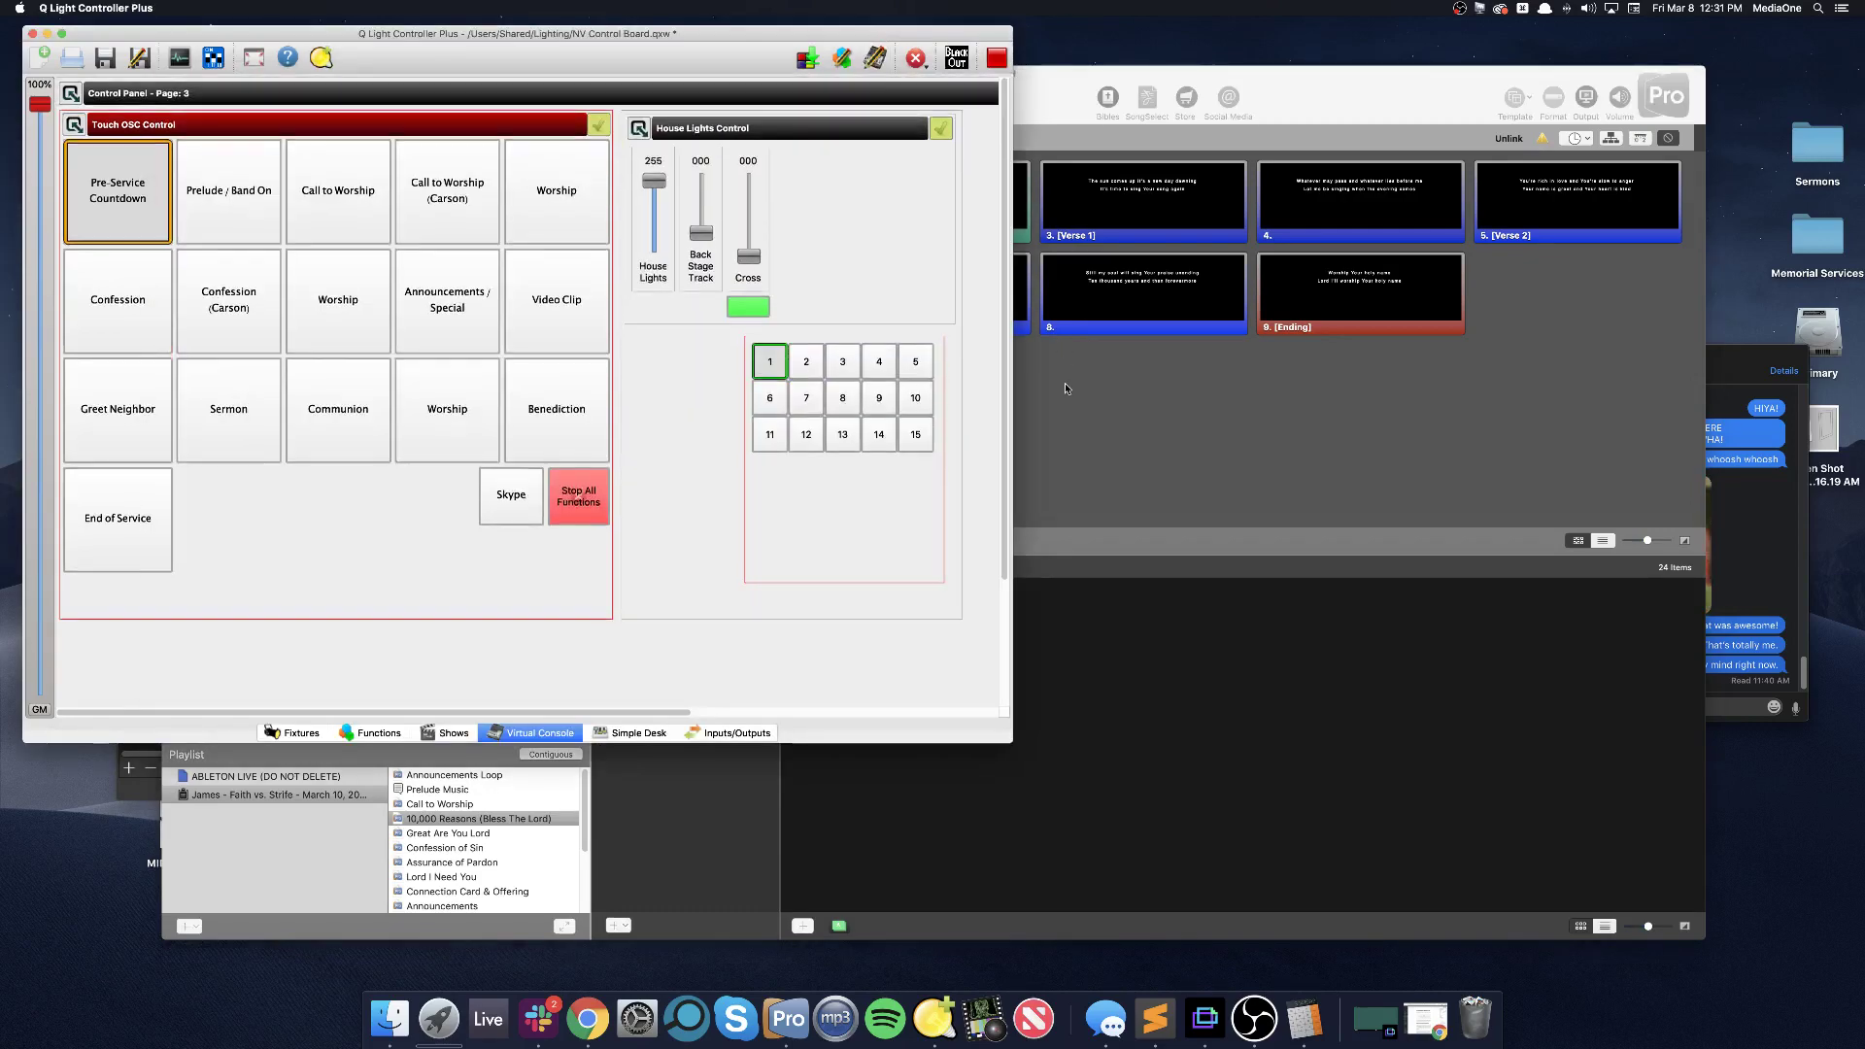
pyautogui.click(1065, 383)
pyautogui.click(714, 202)
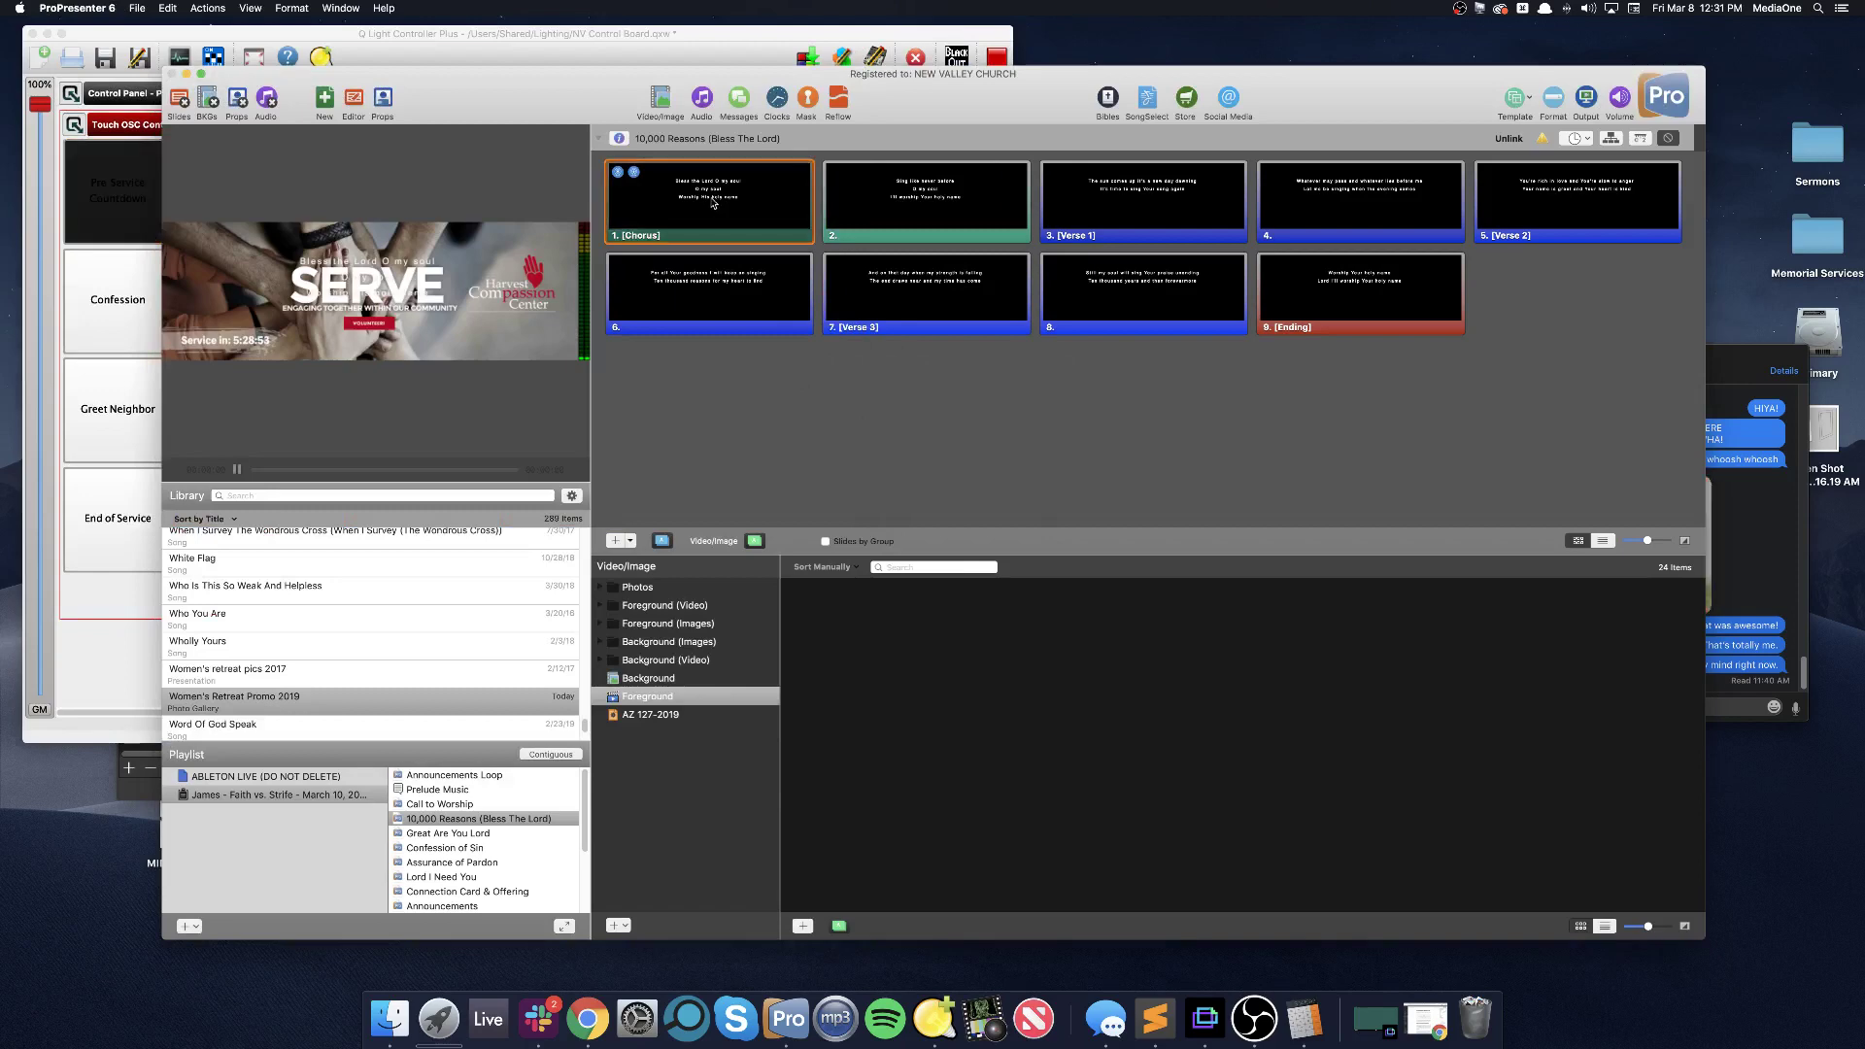
# In QLC+, activate house-light button 2, then enter edit mode and open button 3's properties
pyautogui.click(721, 36)
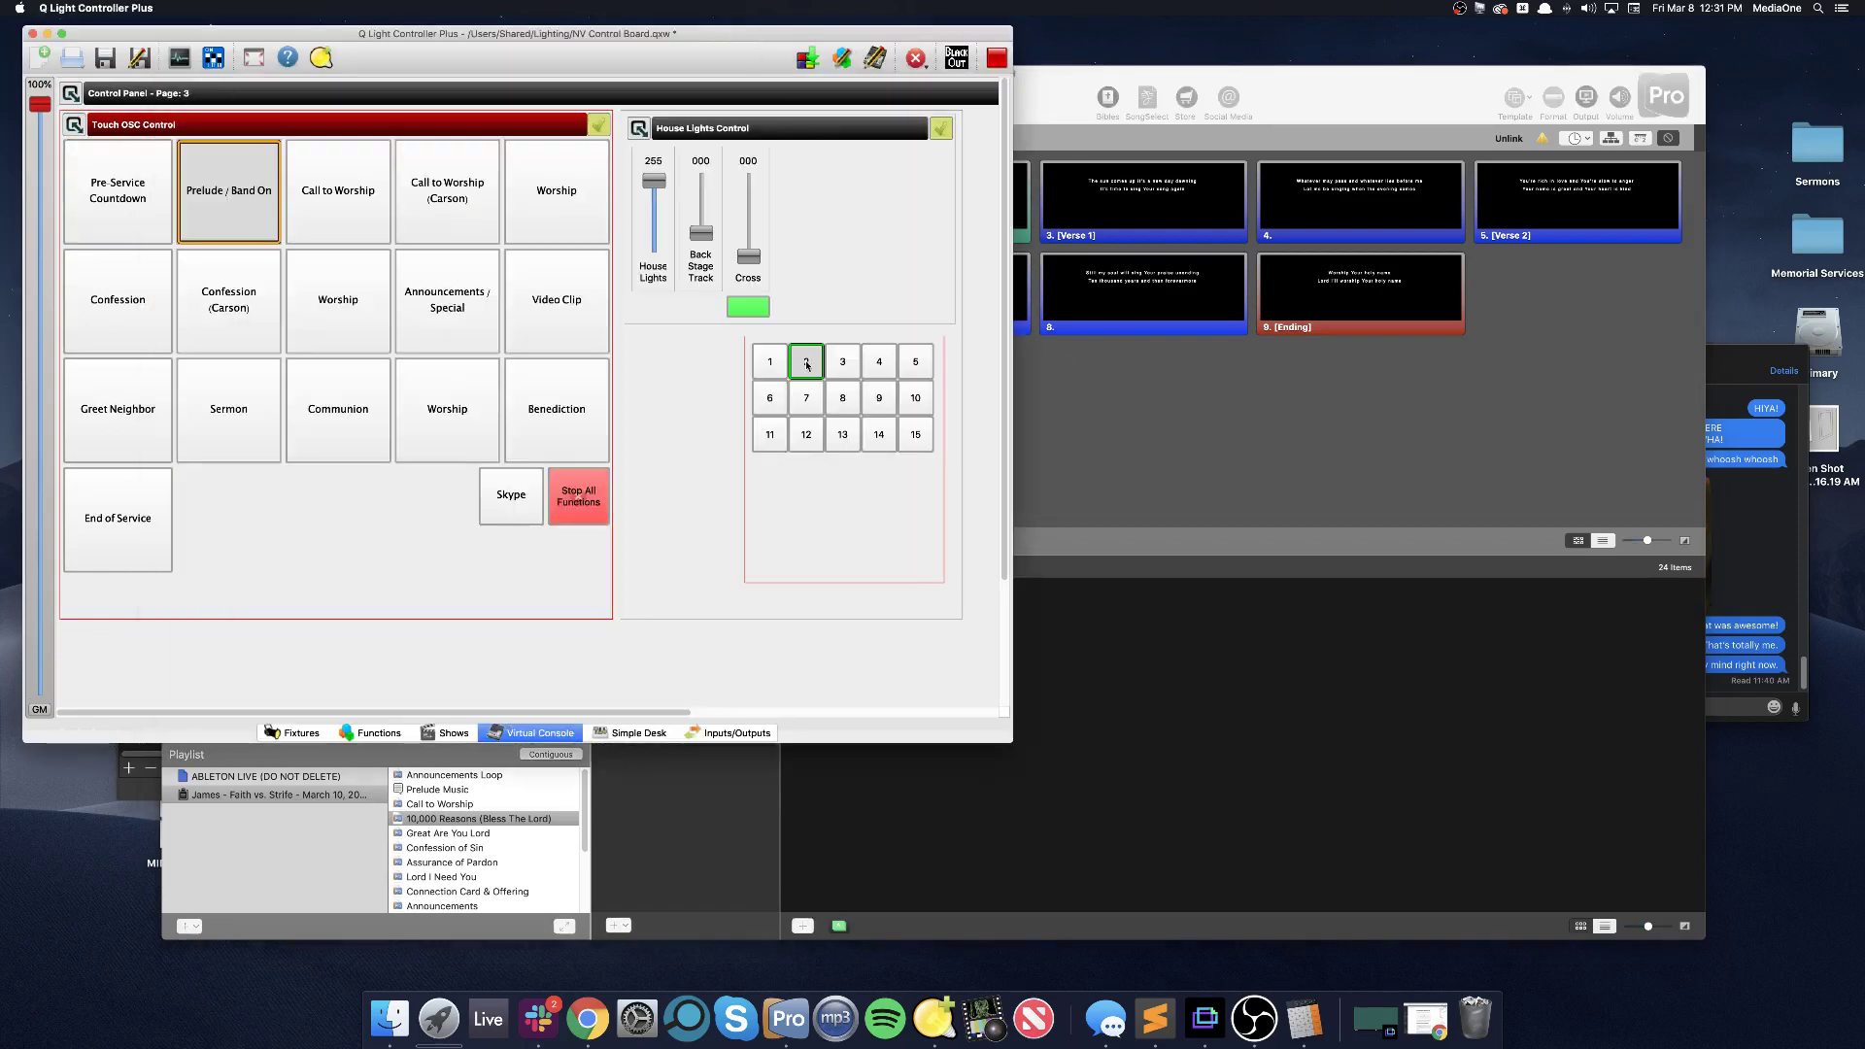
pyautogui.click(806, 364)
pyautogui.hotkey('ctrl', 'e')
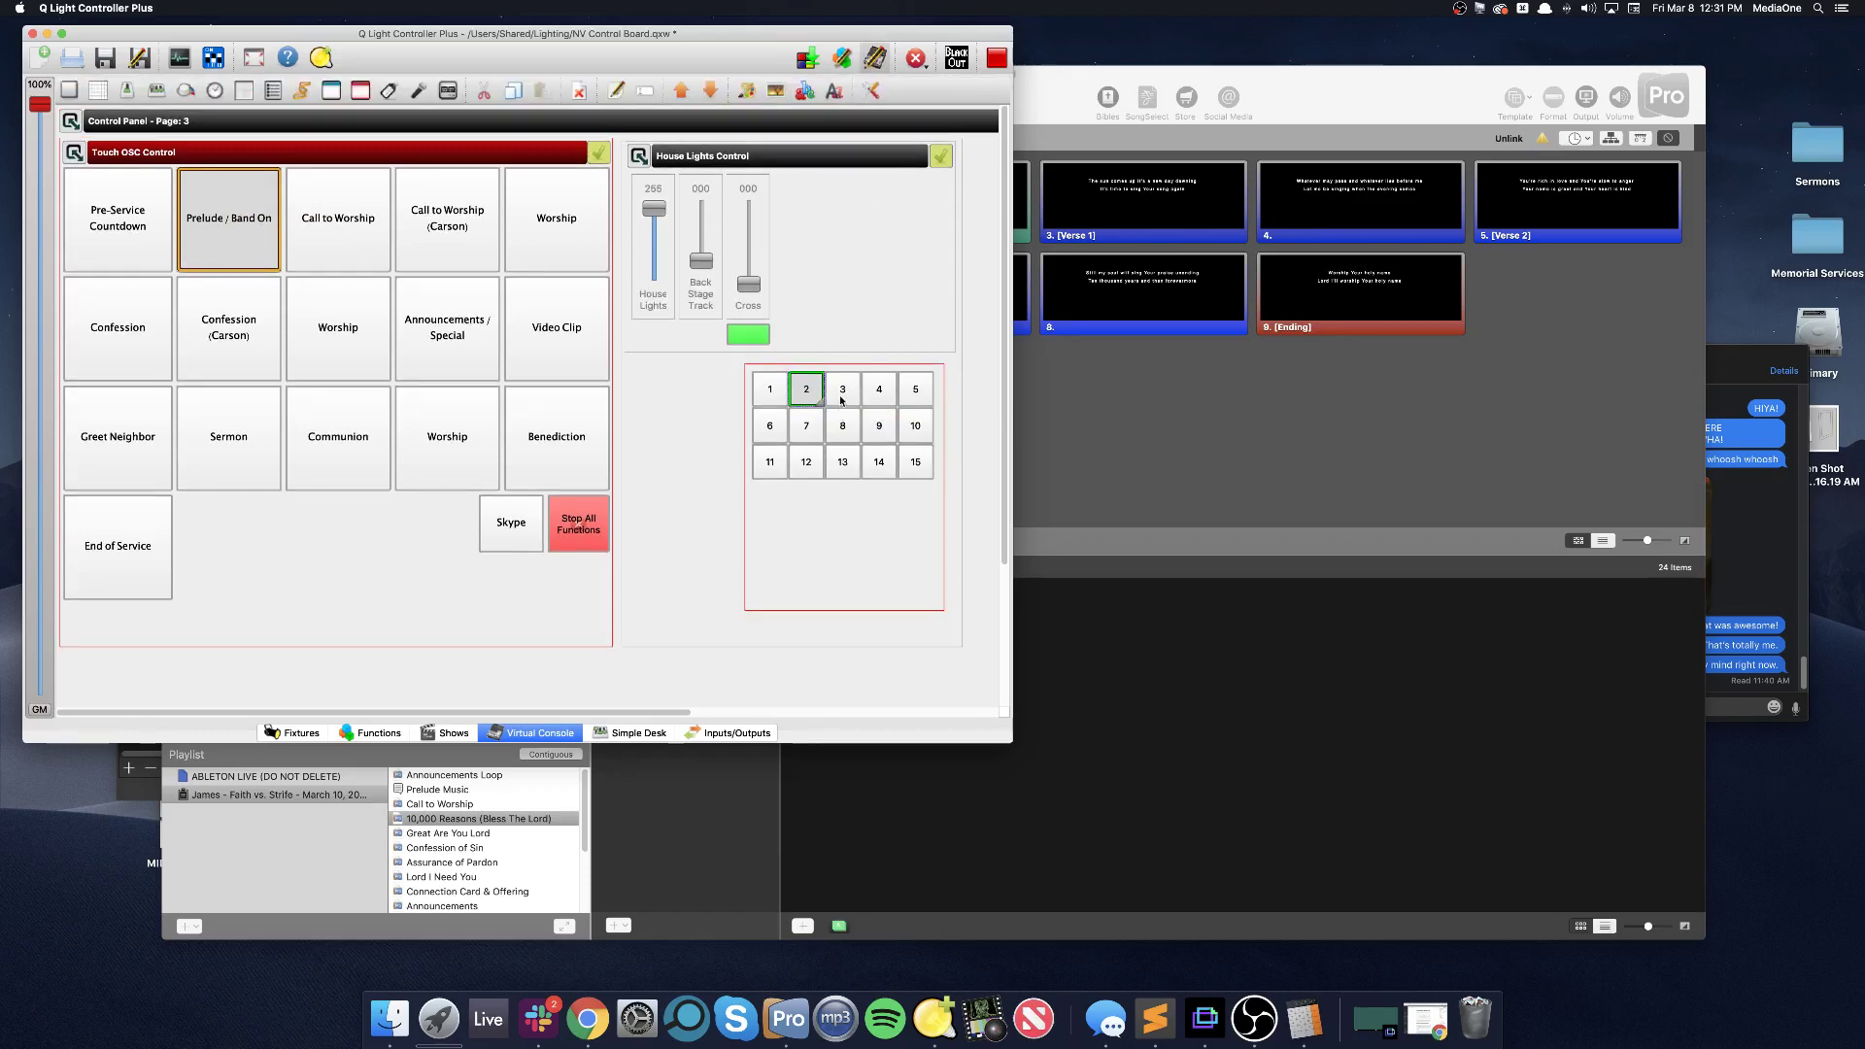
pyautogui.doubleClick(842, 400)
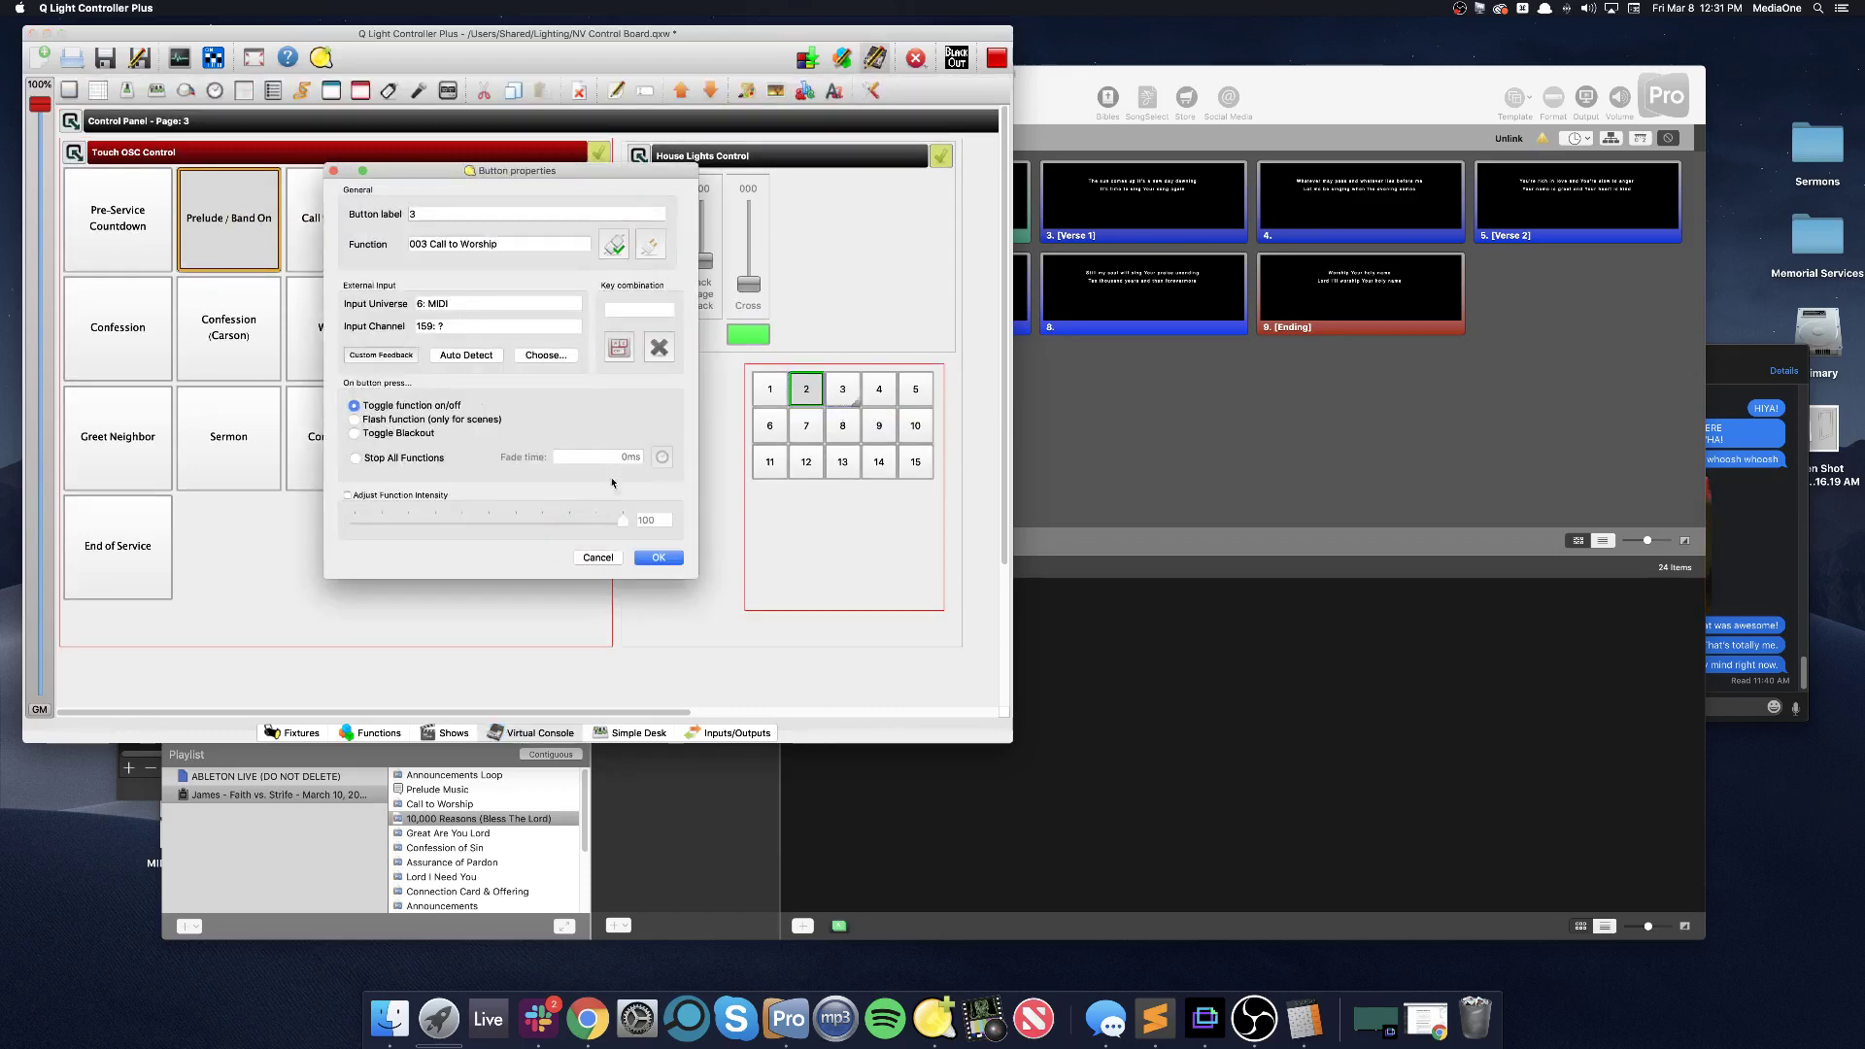
# Cancel button 3's properties, leave QLC+ edit mode, and return to ProPresenter
pyautogui.click(609, 559)
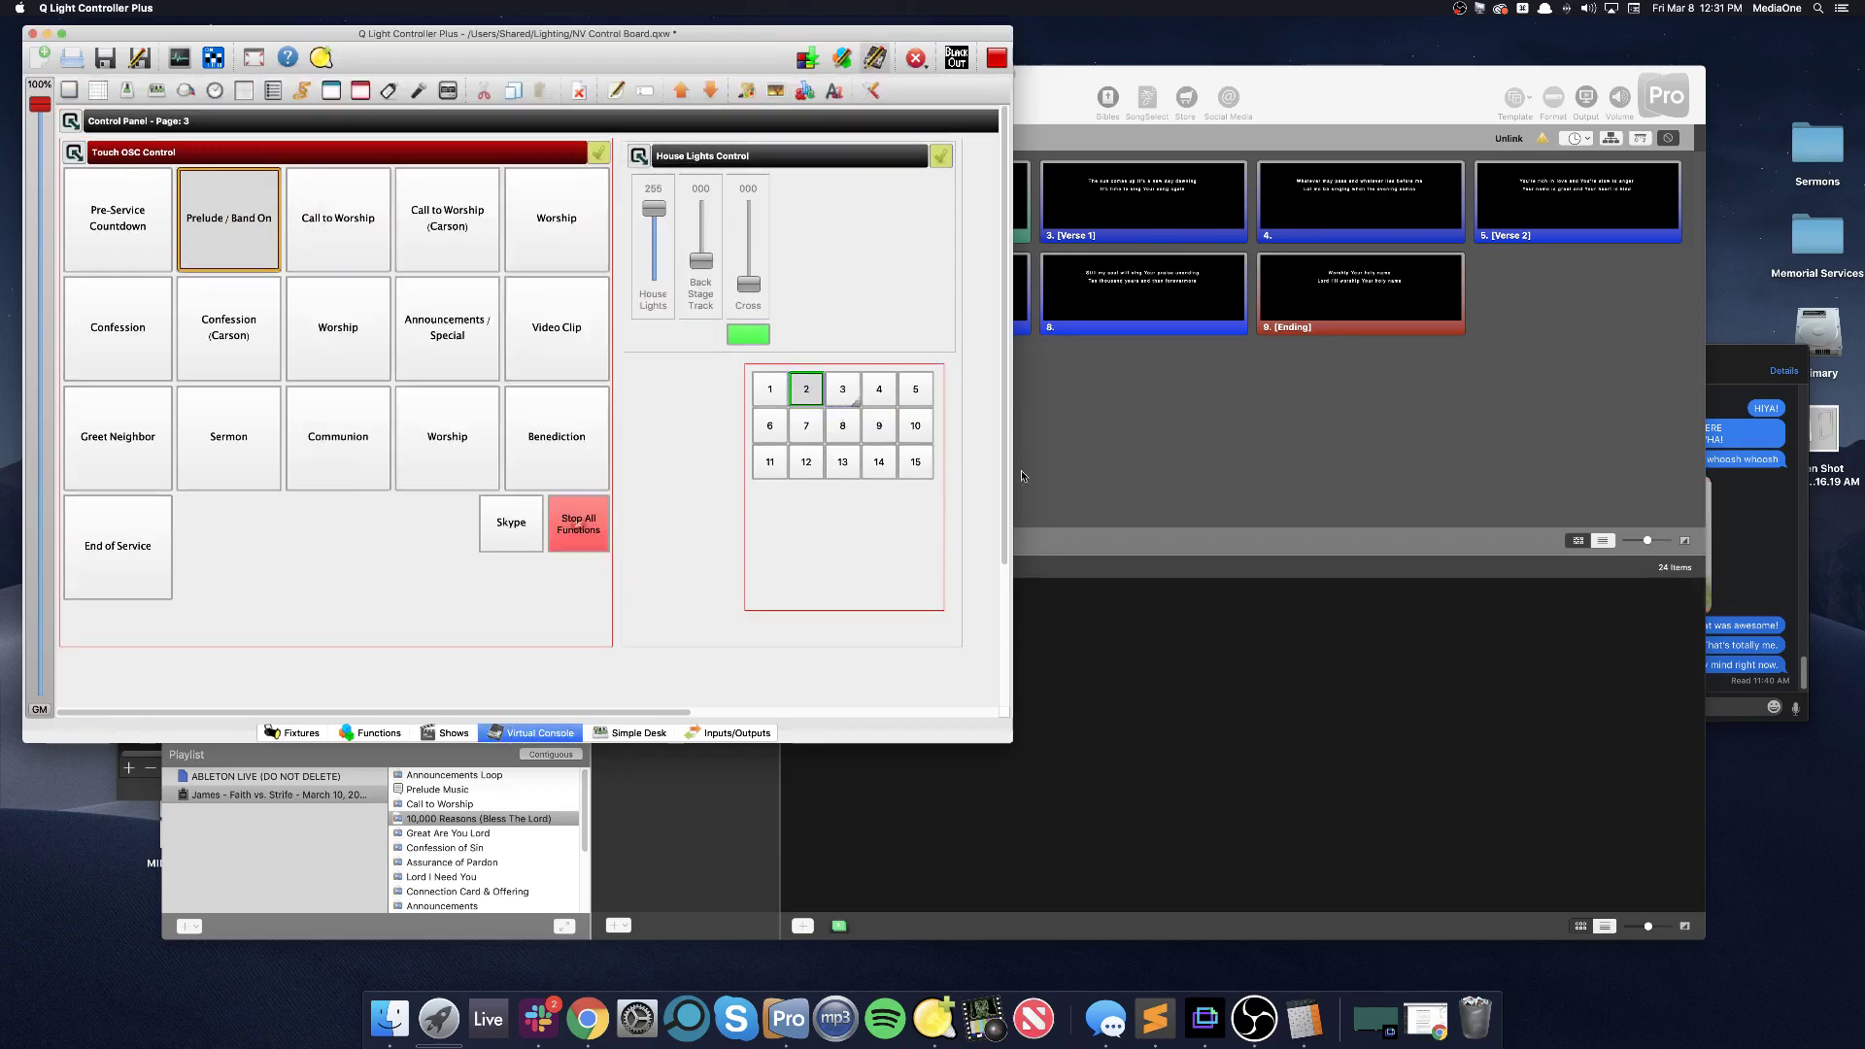
pyautogui.click(874, 60)
pyautogui.click(1028, 373)
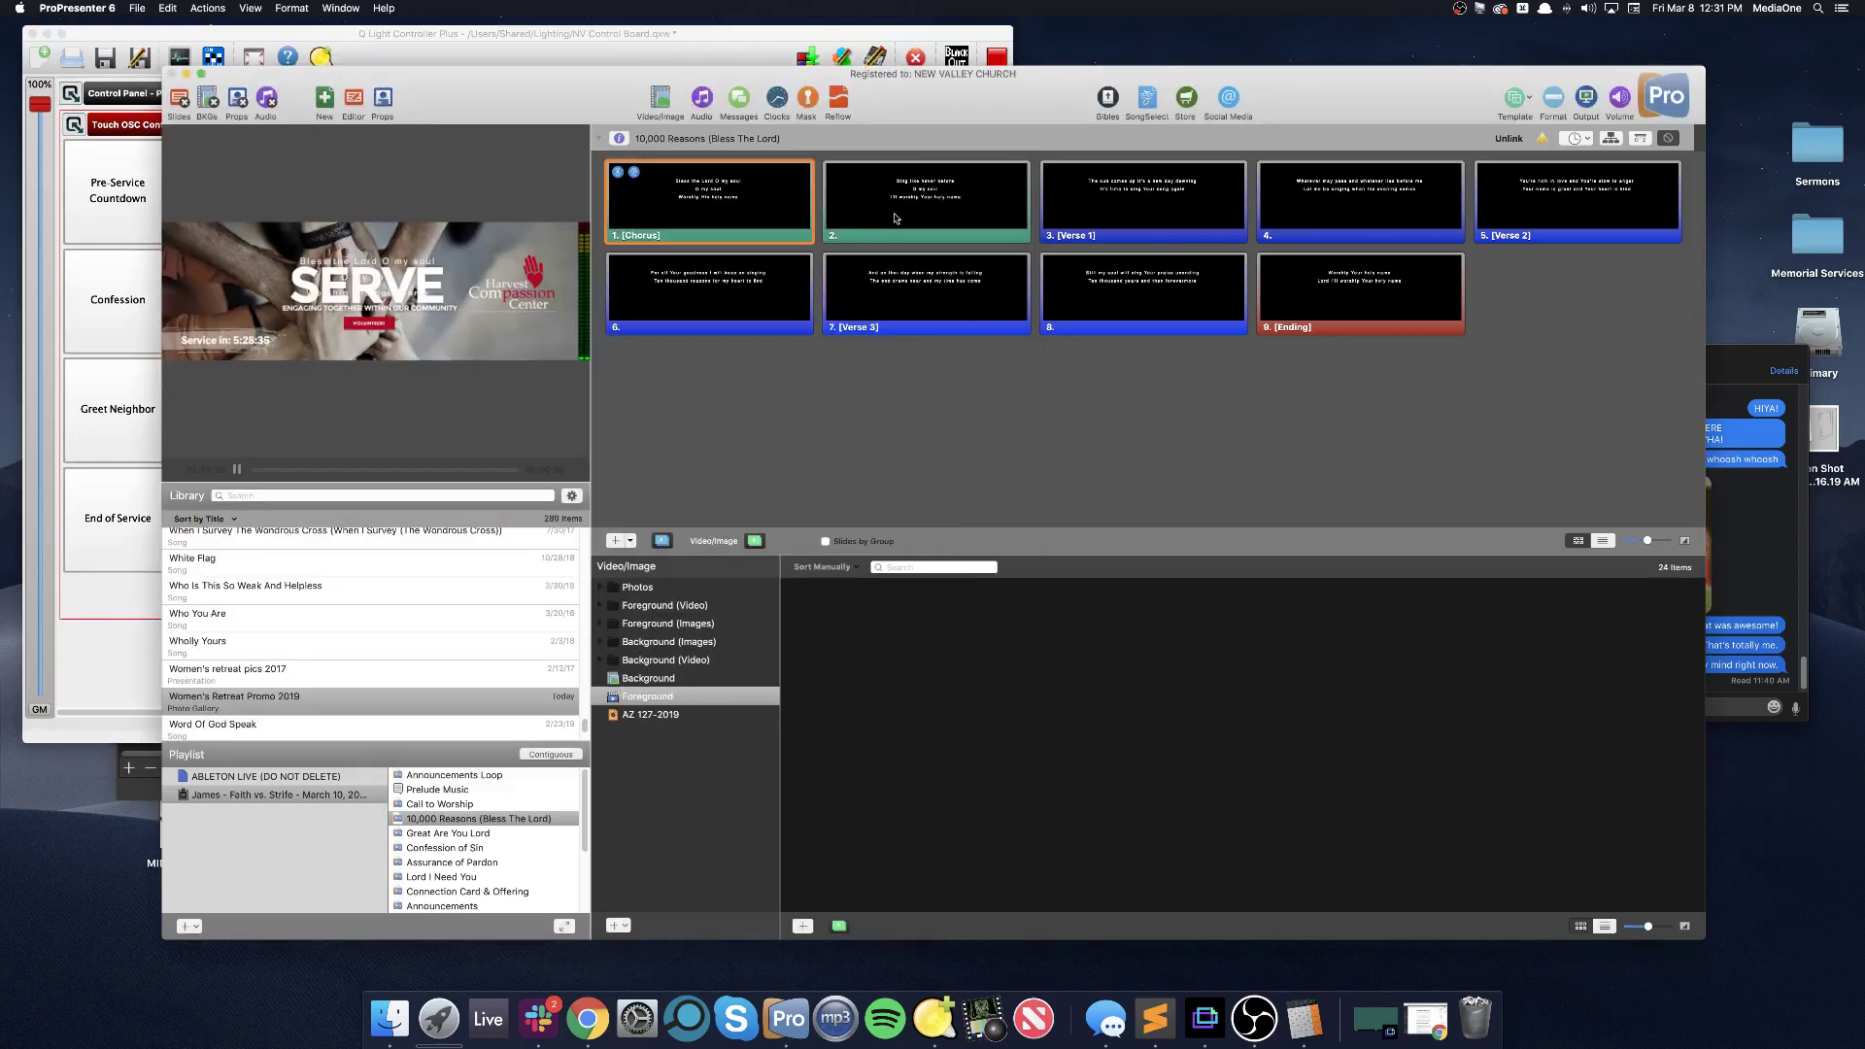
# Add a Verse 1 MIDI Note On cue on IAC Bus 1, channel 13, note F#0 (30)
pyautogui.rightClick(1104, 196)
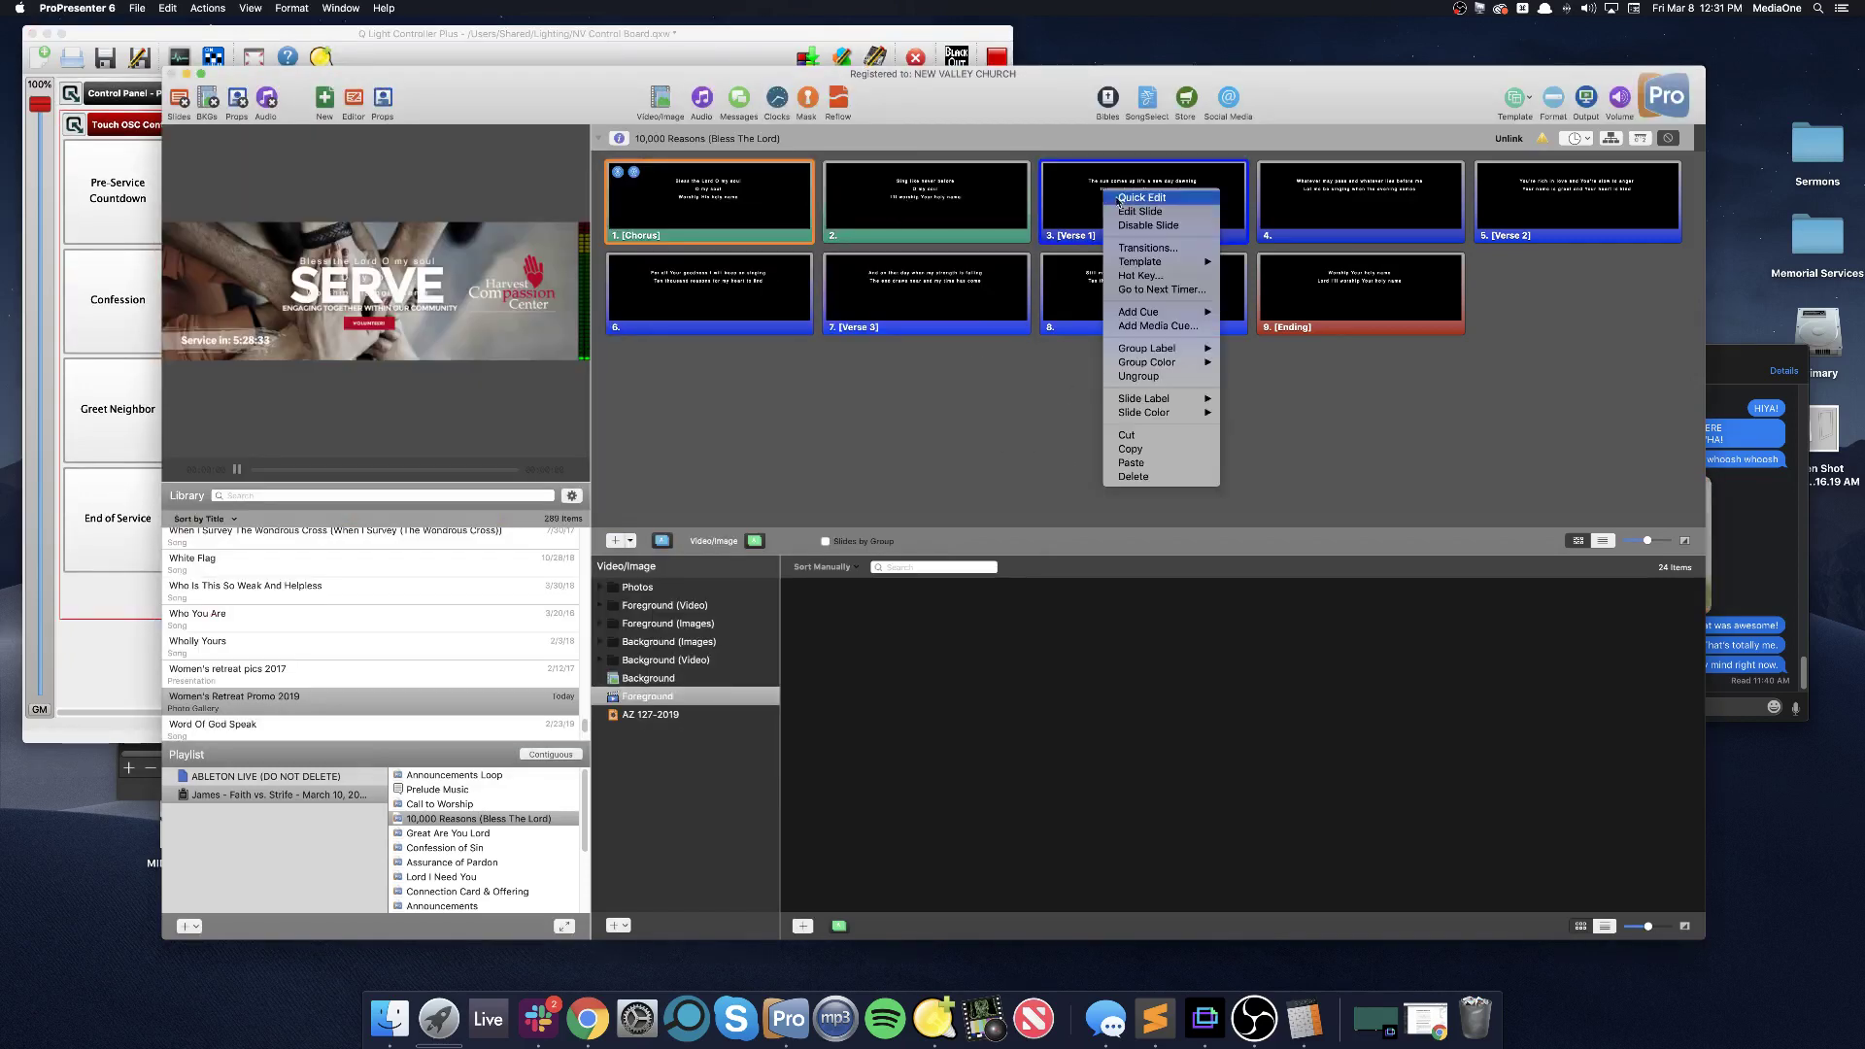
pyautogui.moveTo(1127, 311)
pyautogui.moveTo(1296, 355)
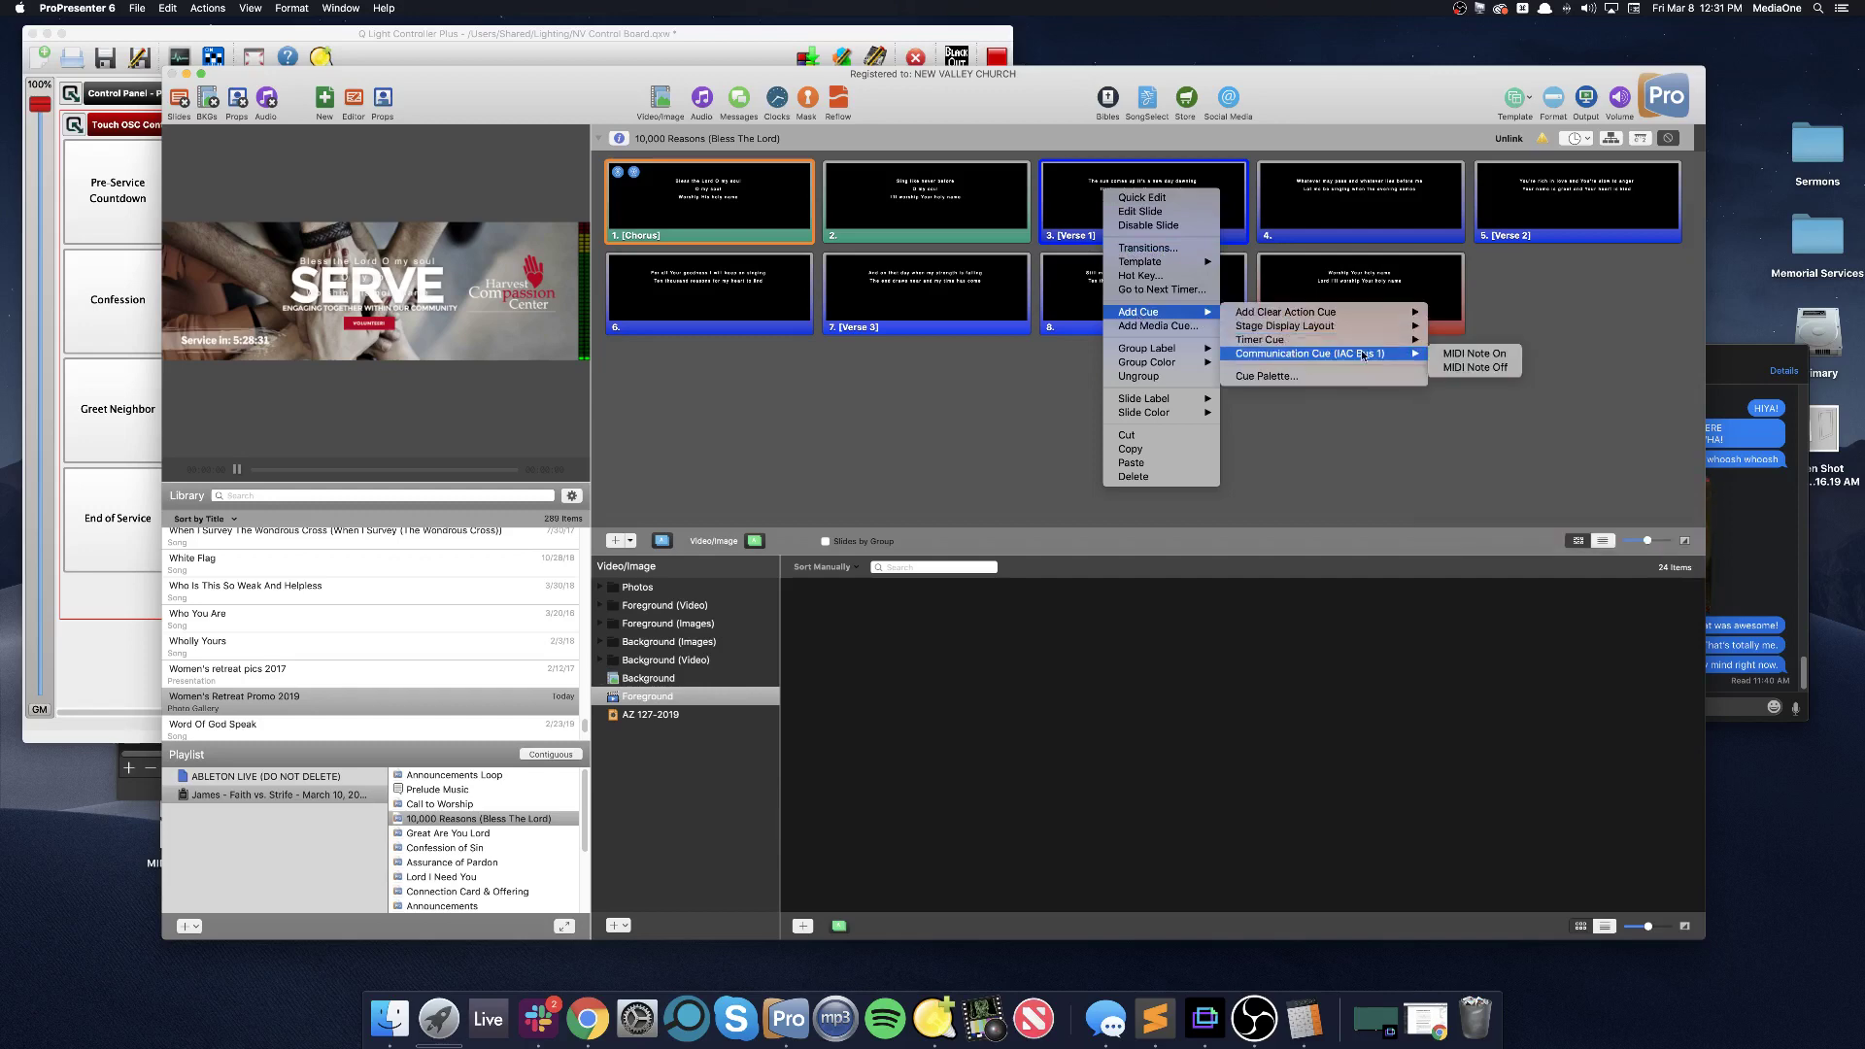
pyautogui.click(1439, 355)
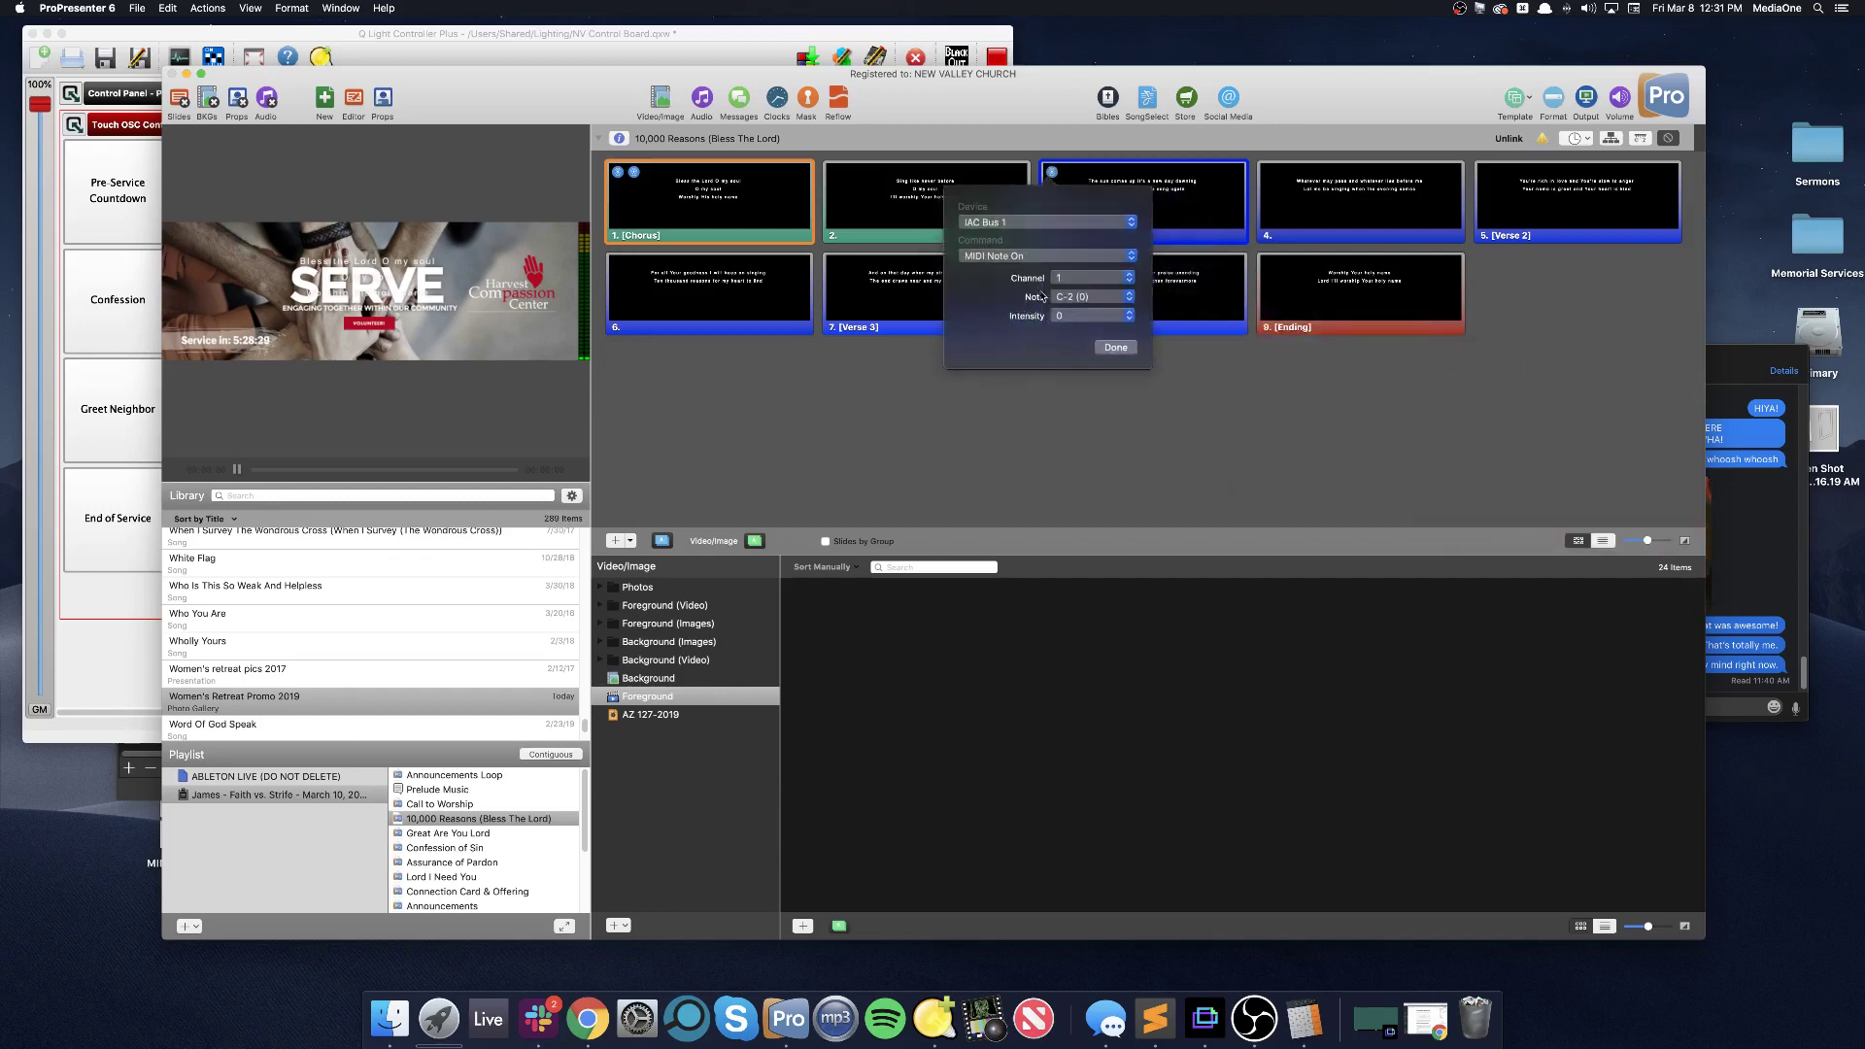
pyautogui.click(1069, 278)
pyautogui.click(1068, 429)
pyautogui.click(1081, 294)
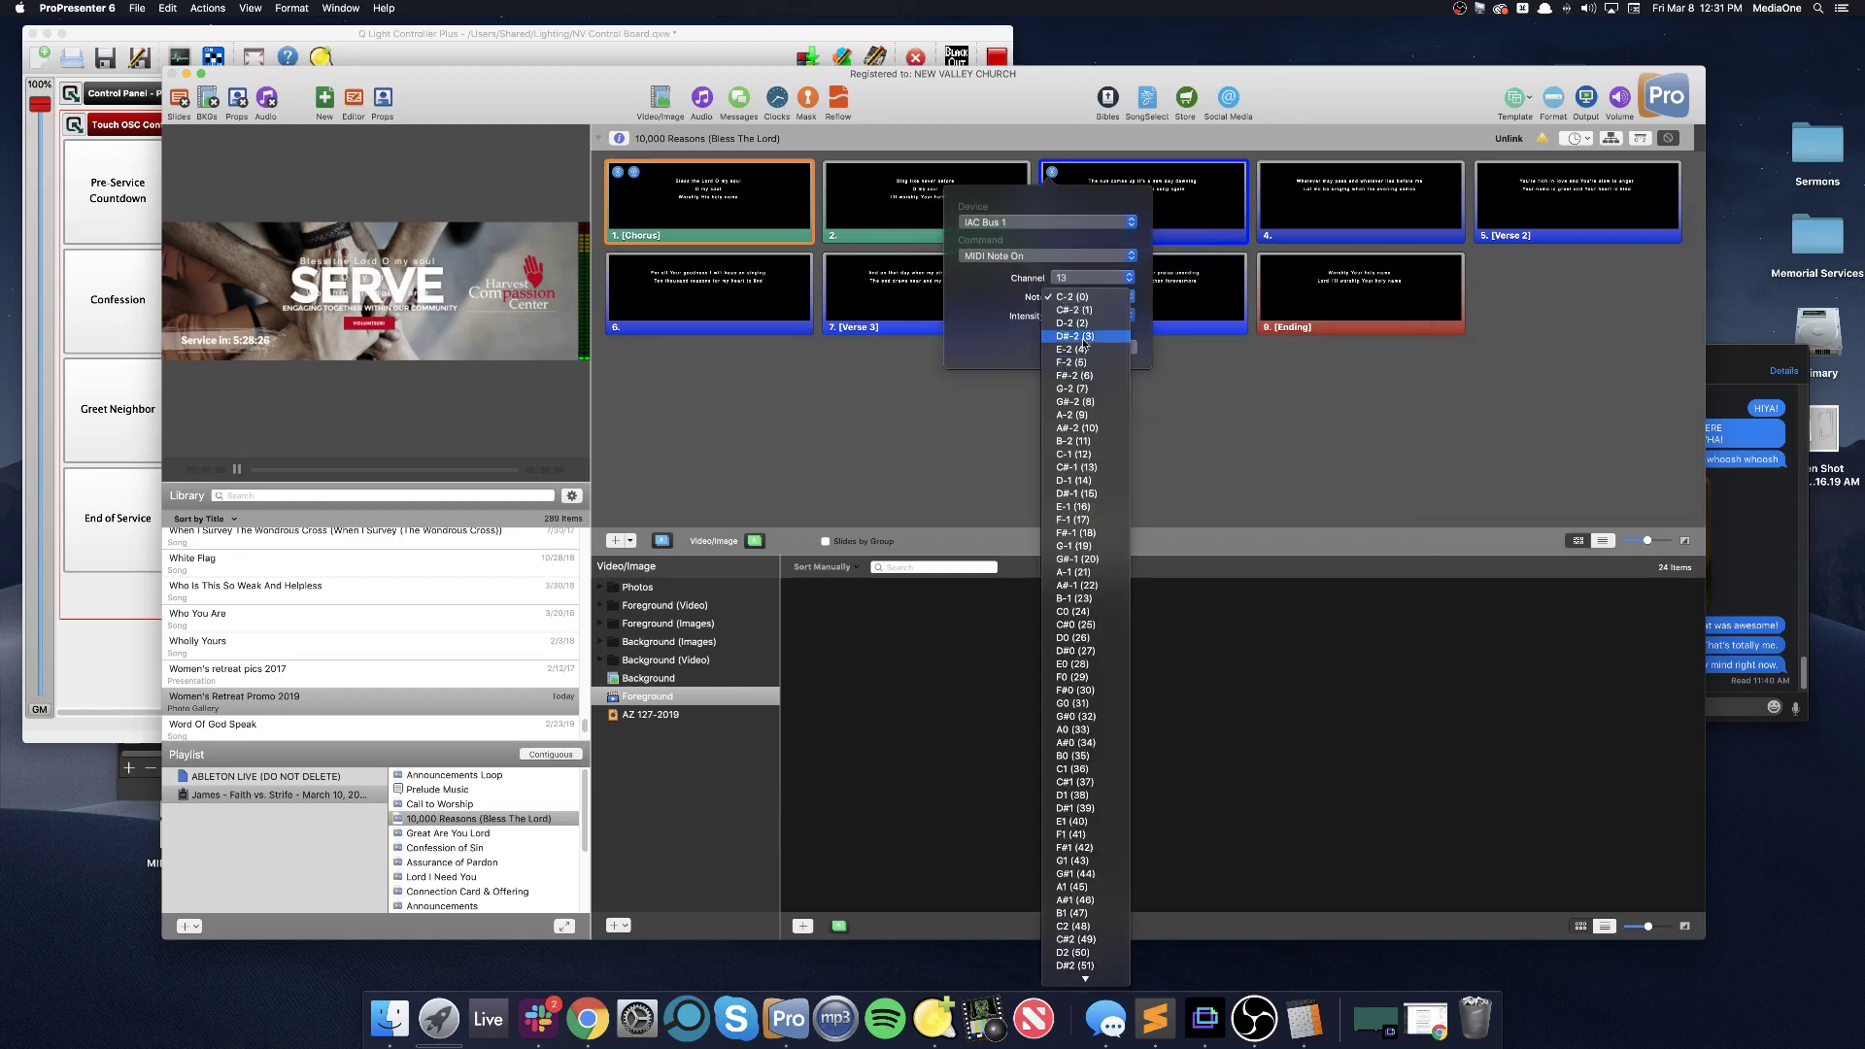
pyautogui.click(1096, 693)
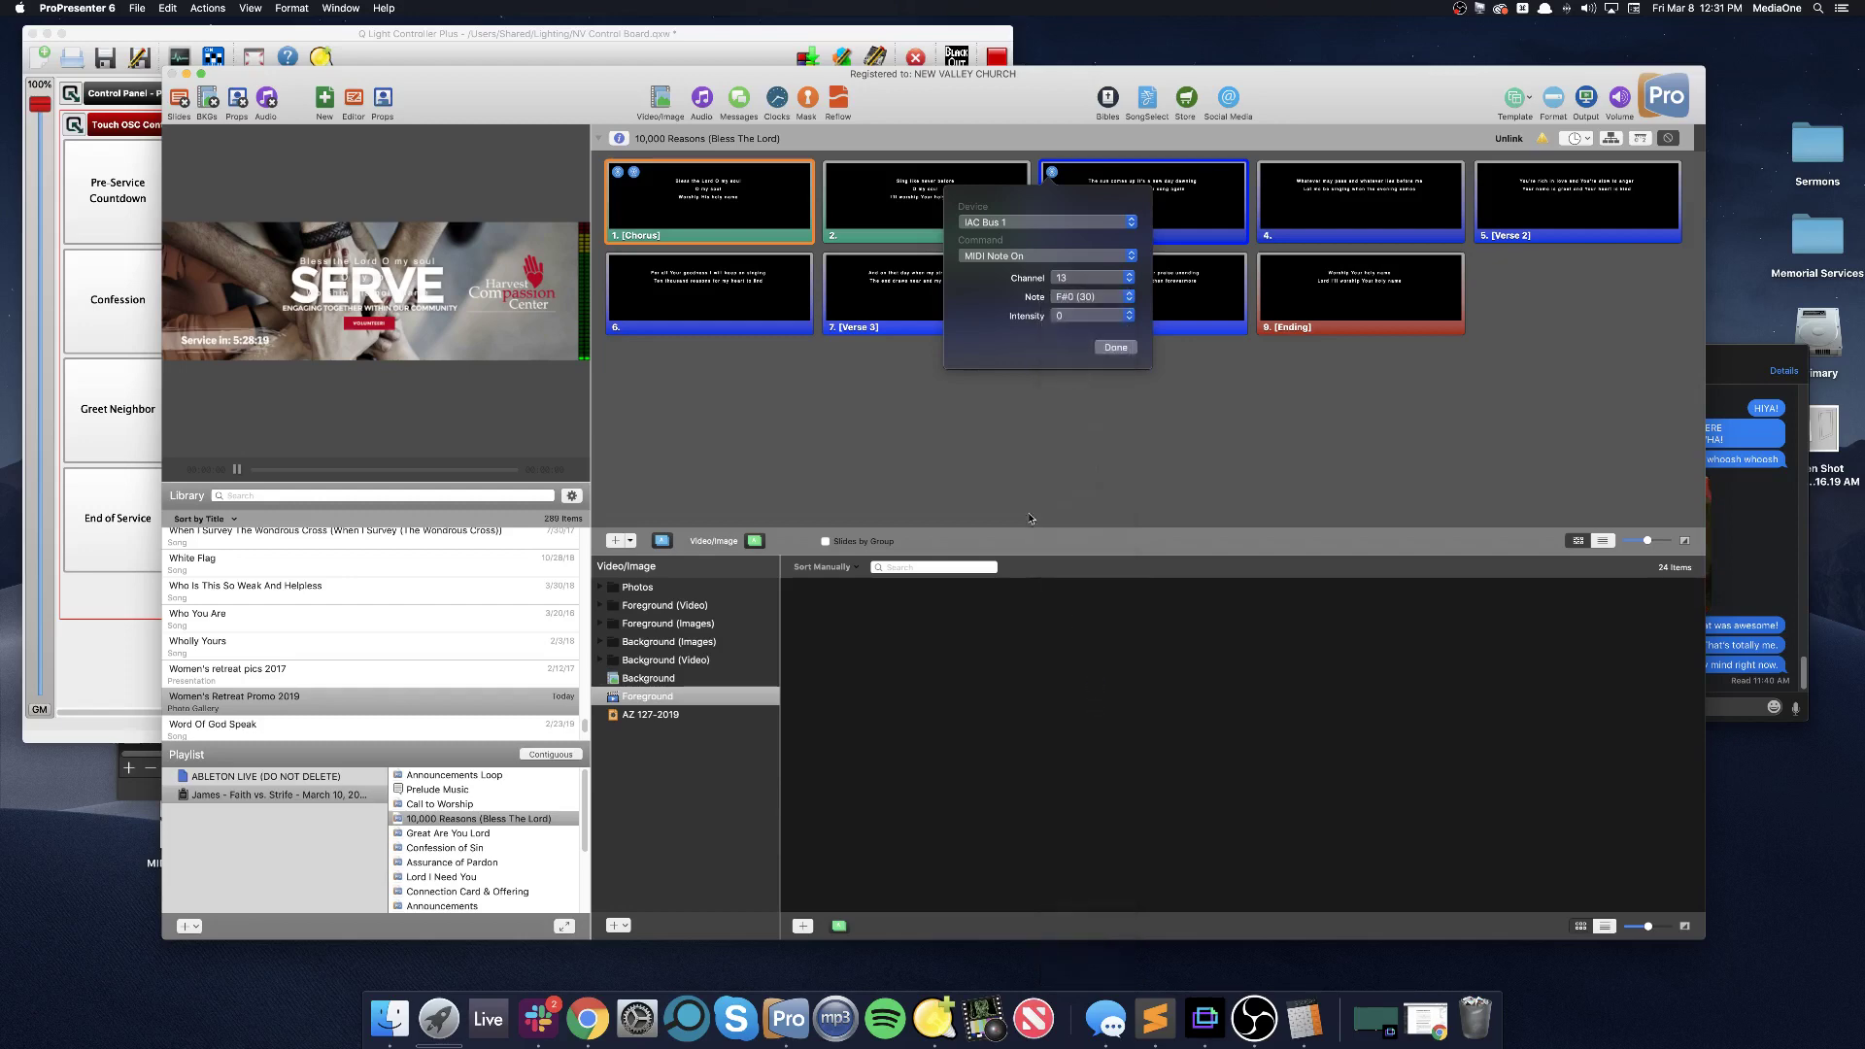
pyautogui.click(1111, 346)
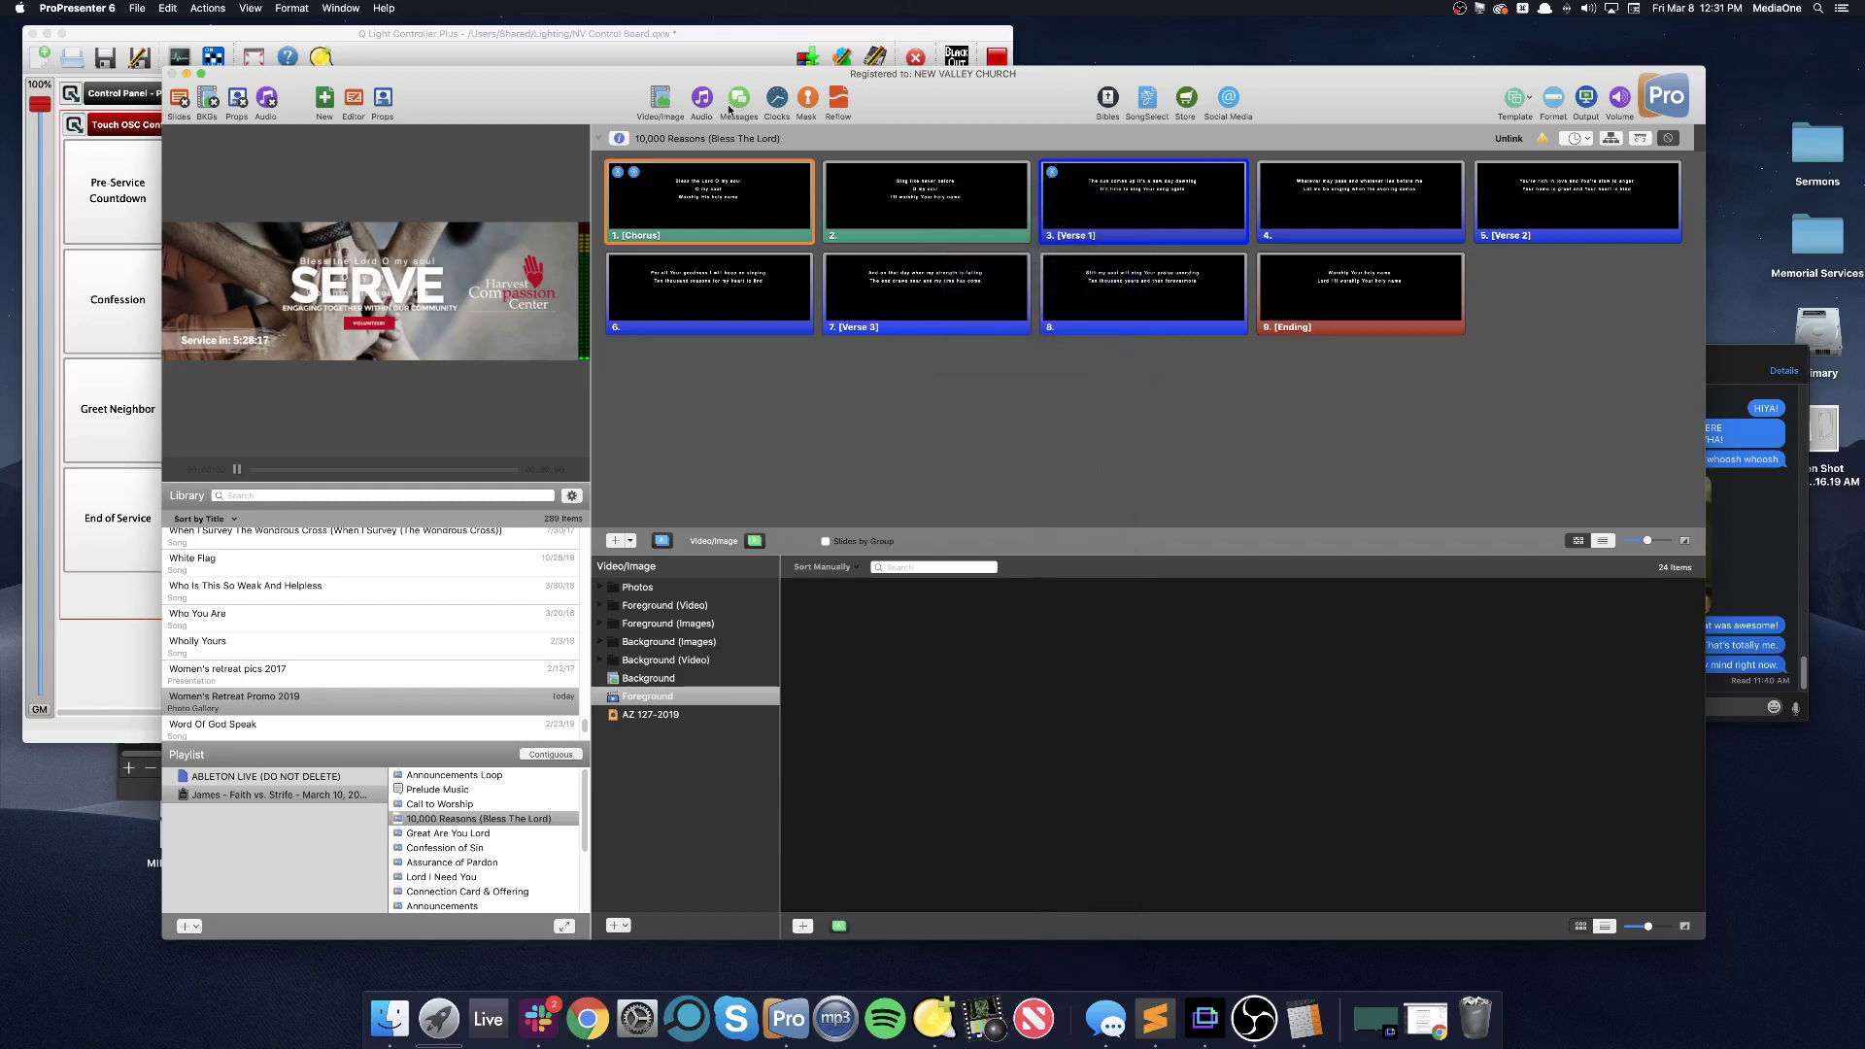
# In QLC+ edit mode, view and cancel the properties of House Lights buttons 3 and 2
pyautogui.click(787, 54)
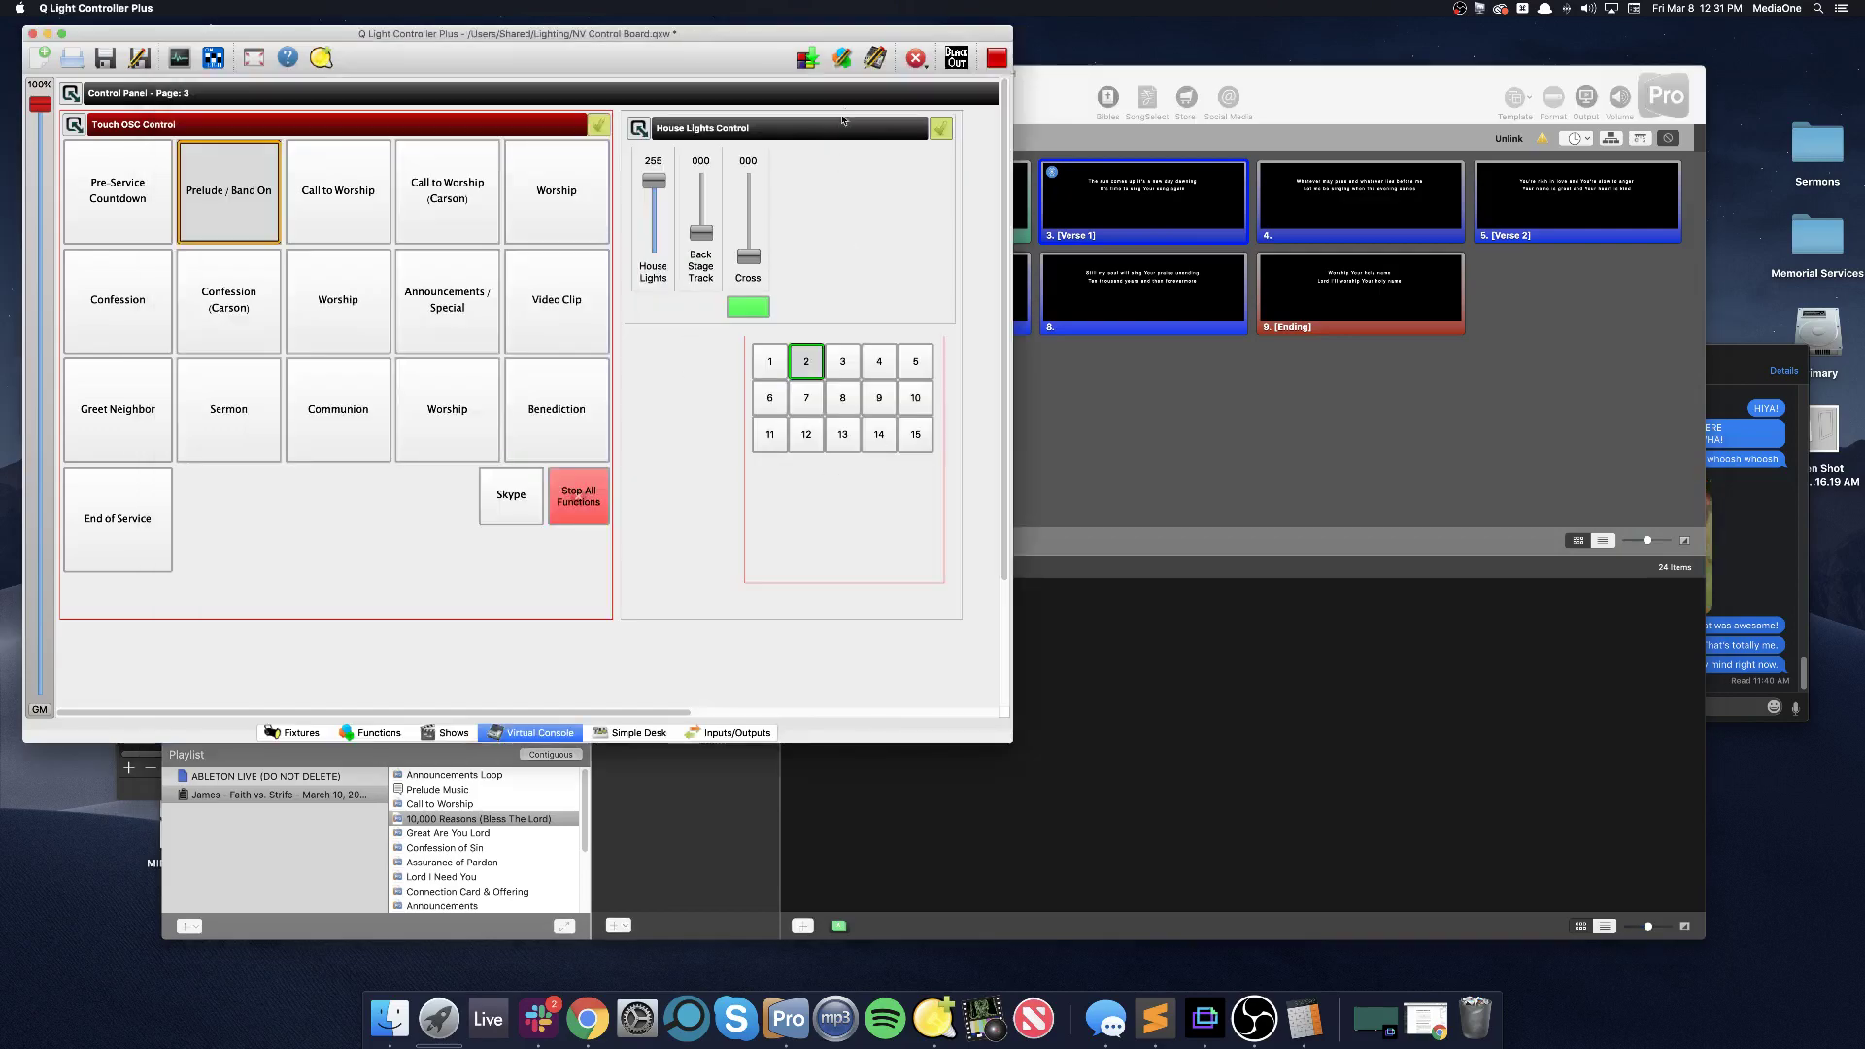
pyautogui.click(874, 58)
pyautogui.doubleClick(841, 389)
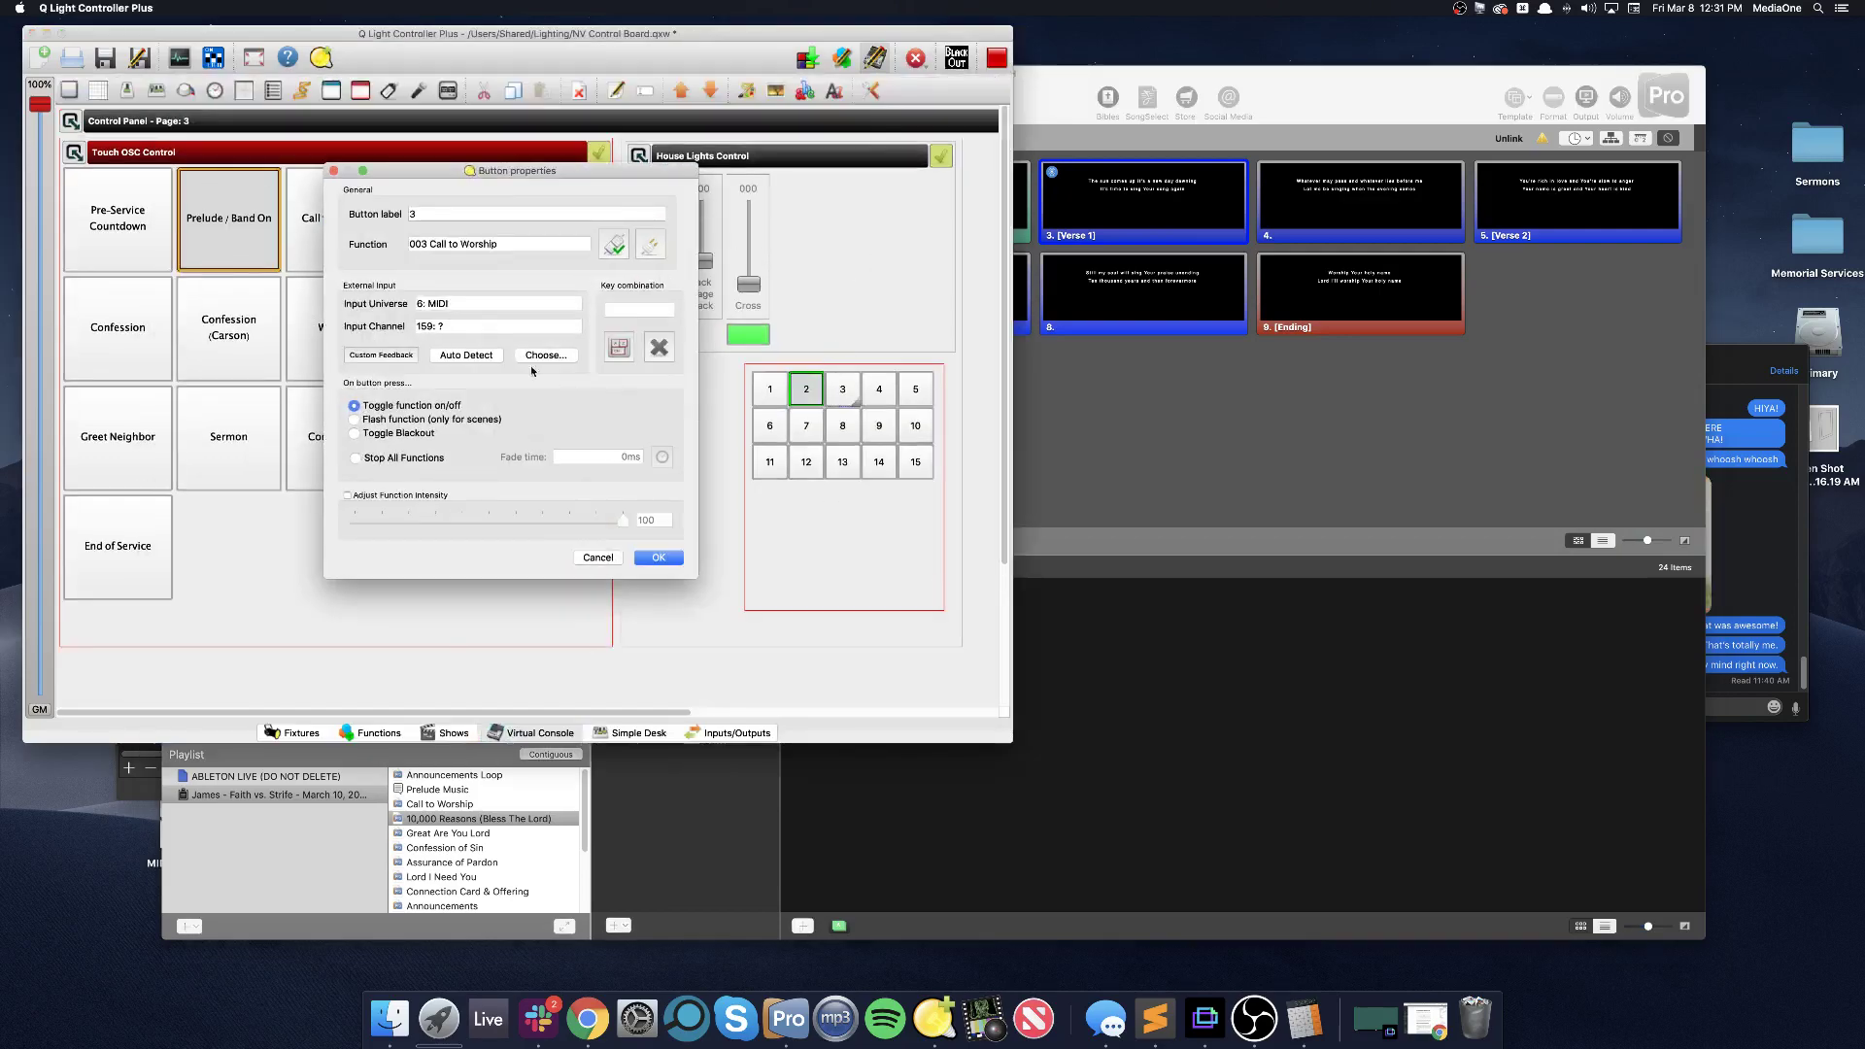
pyautogui.click(597, 558)
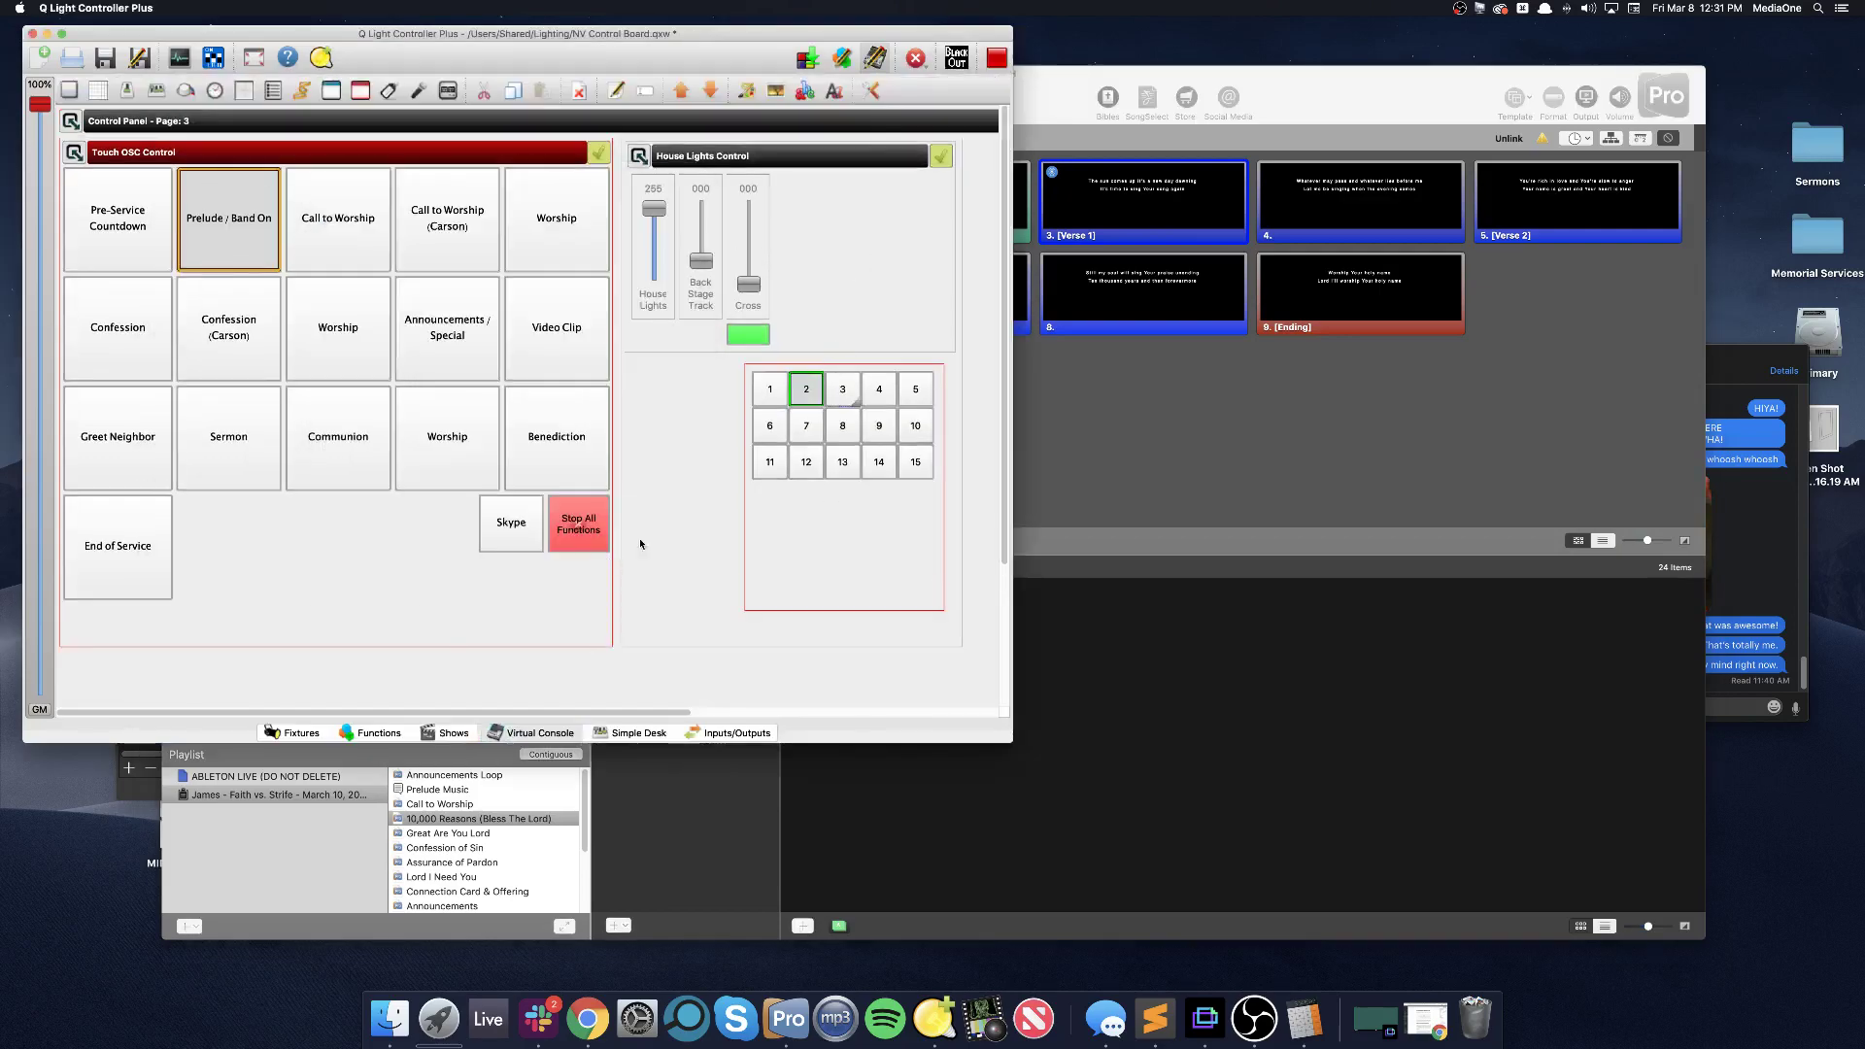
pyautogui.doubleClick(823, 389)
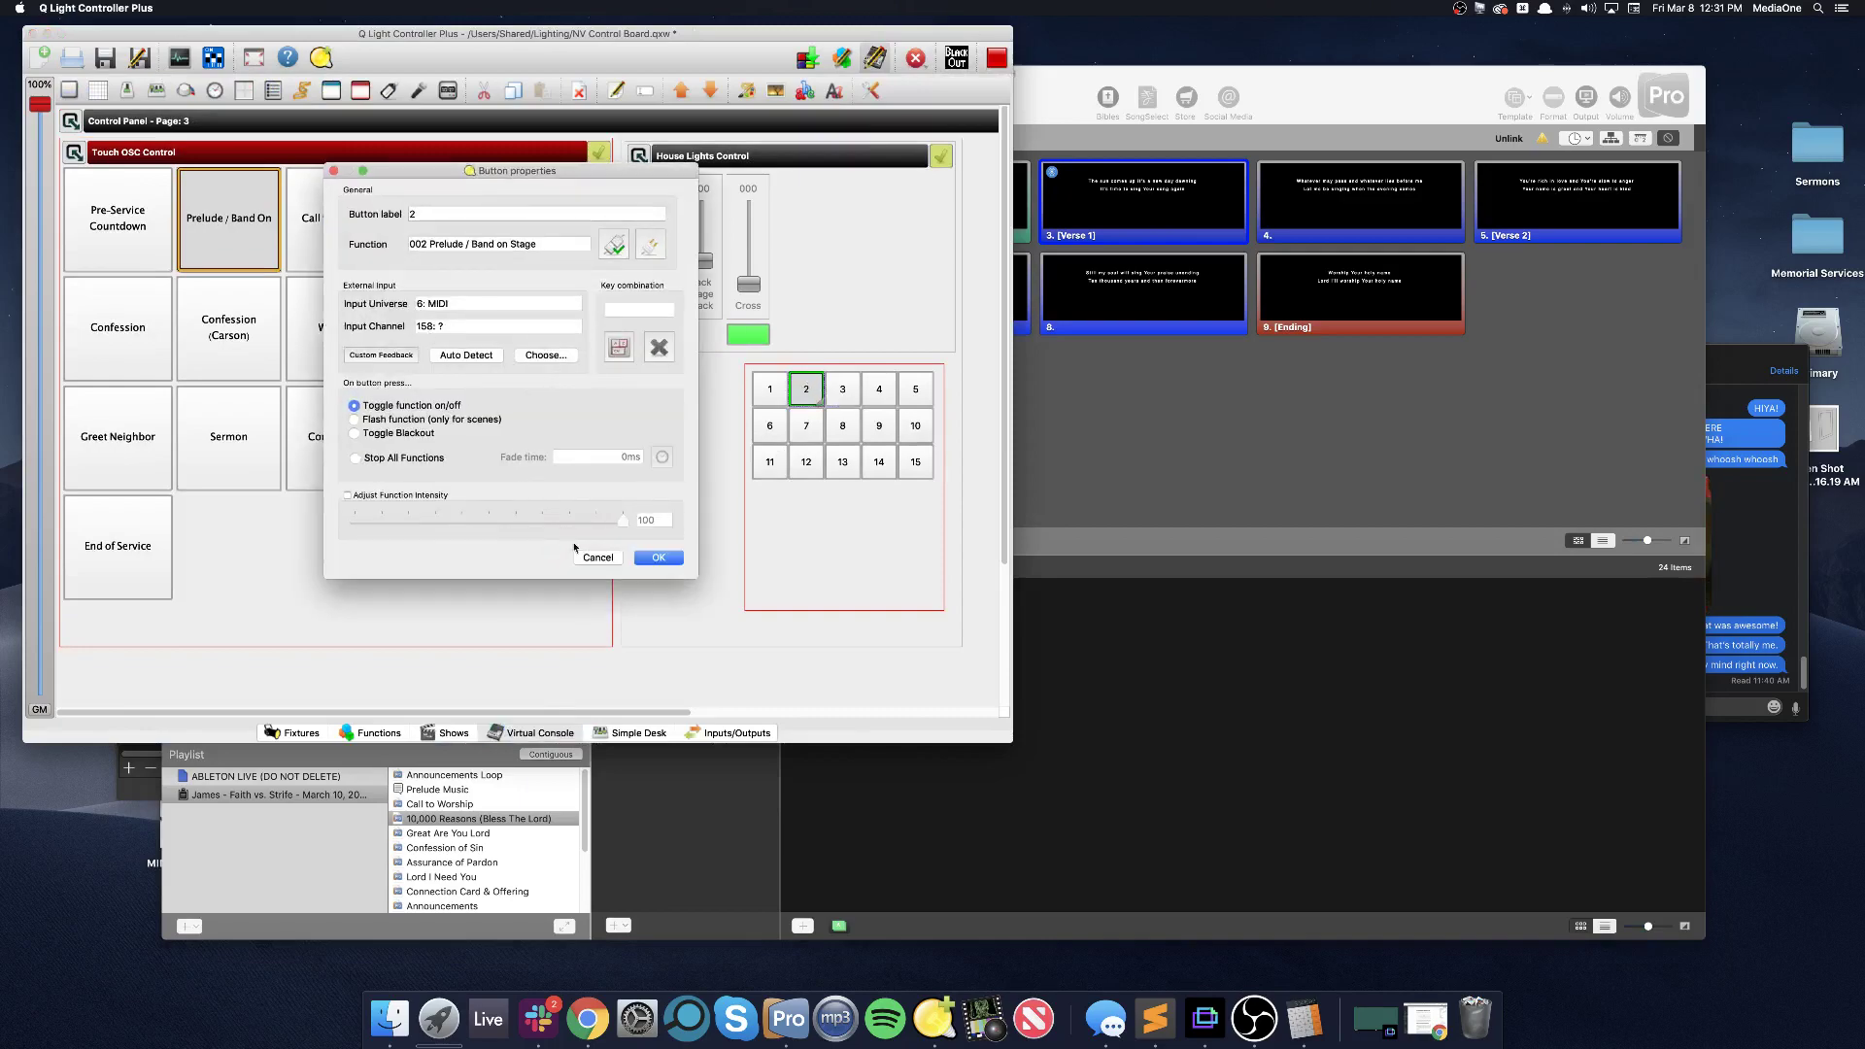
pyautogui.click(594, 558)
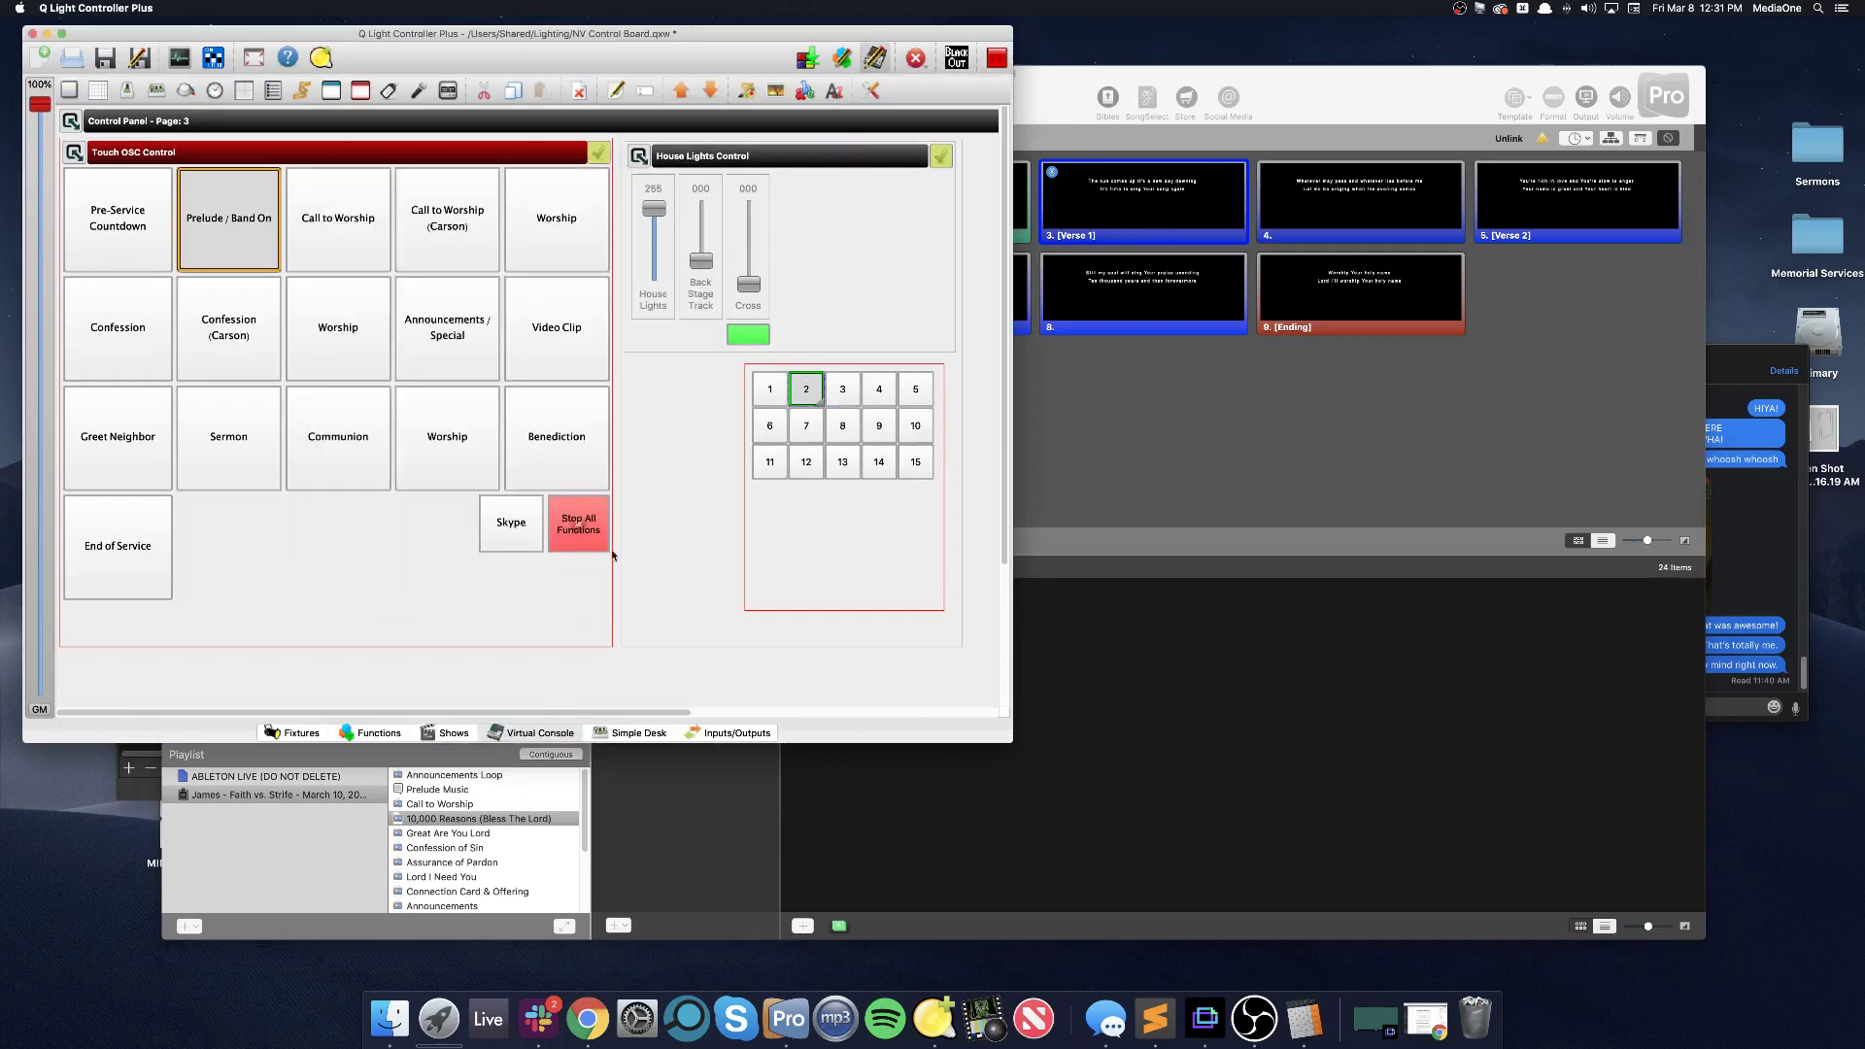
pyautogui.click(1084, 406)
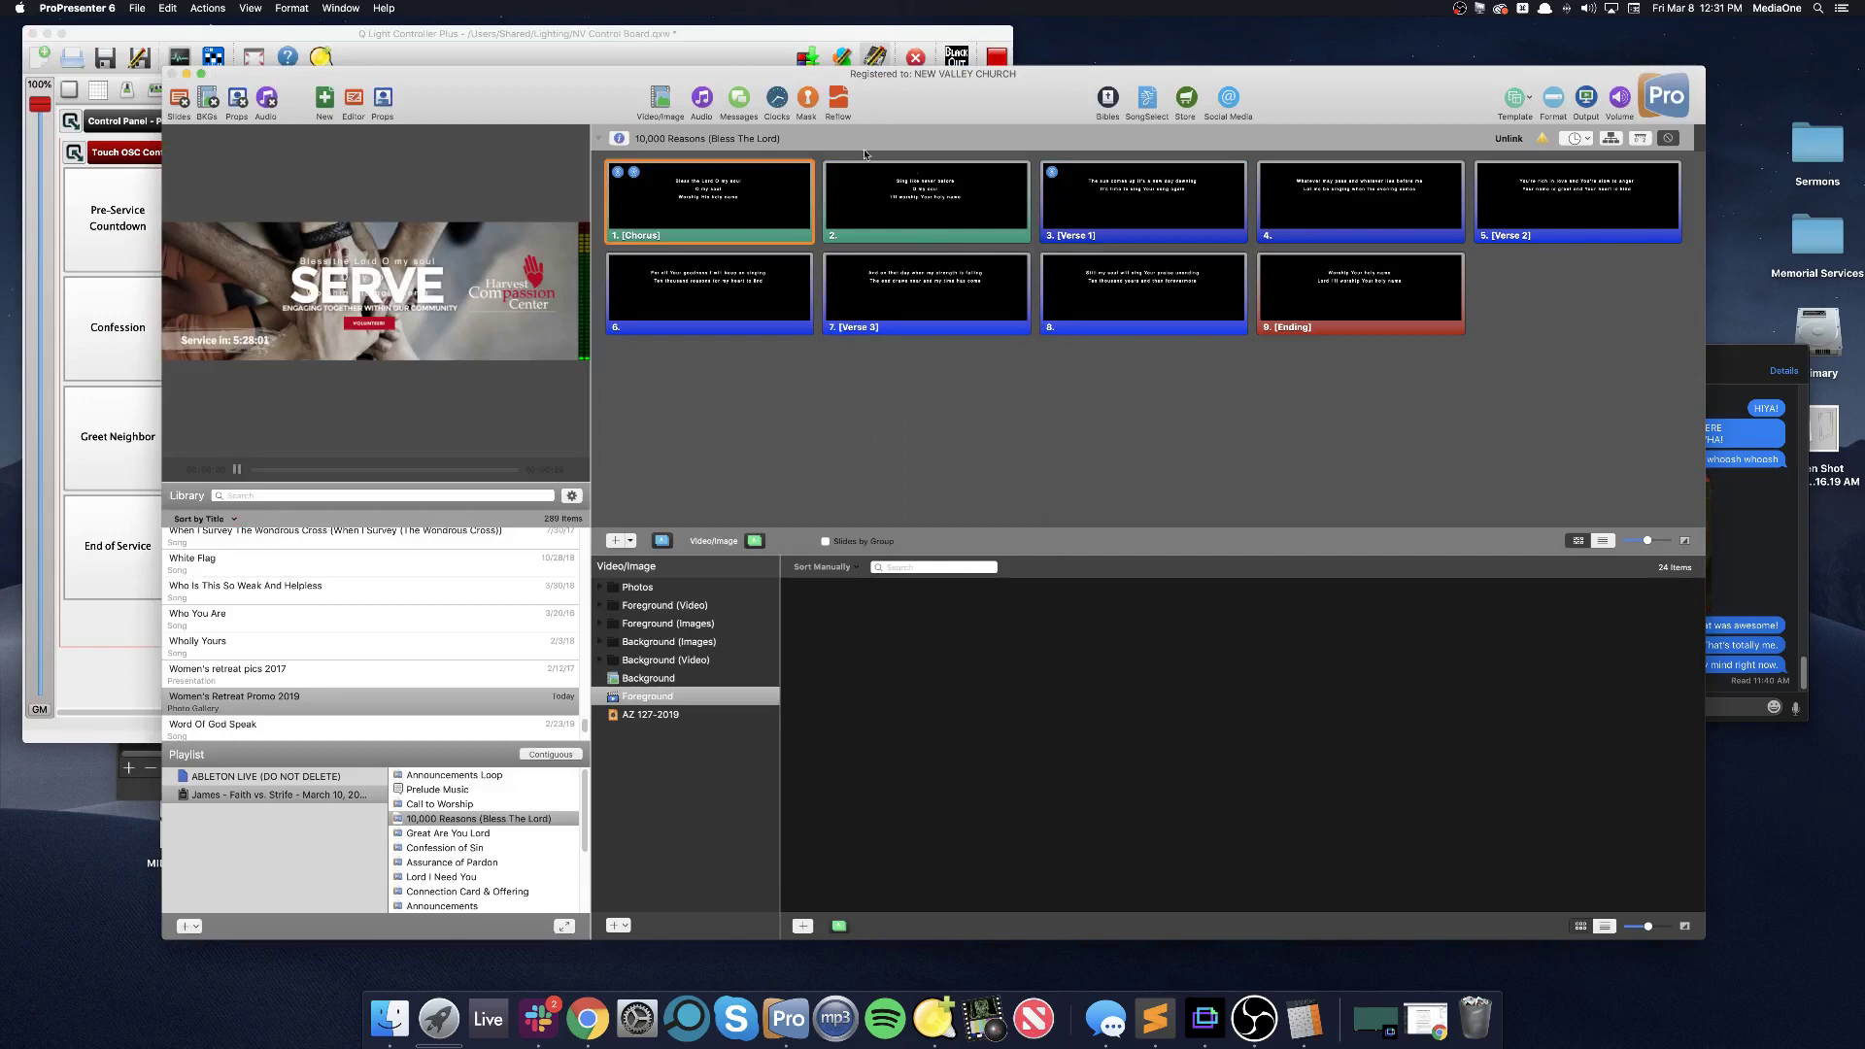
# Recheck House Lights button 3's MIDI input channel, then bring ProPresenter to the front
pyautogui.press('super+Tab')
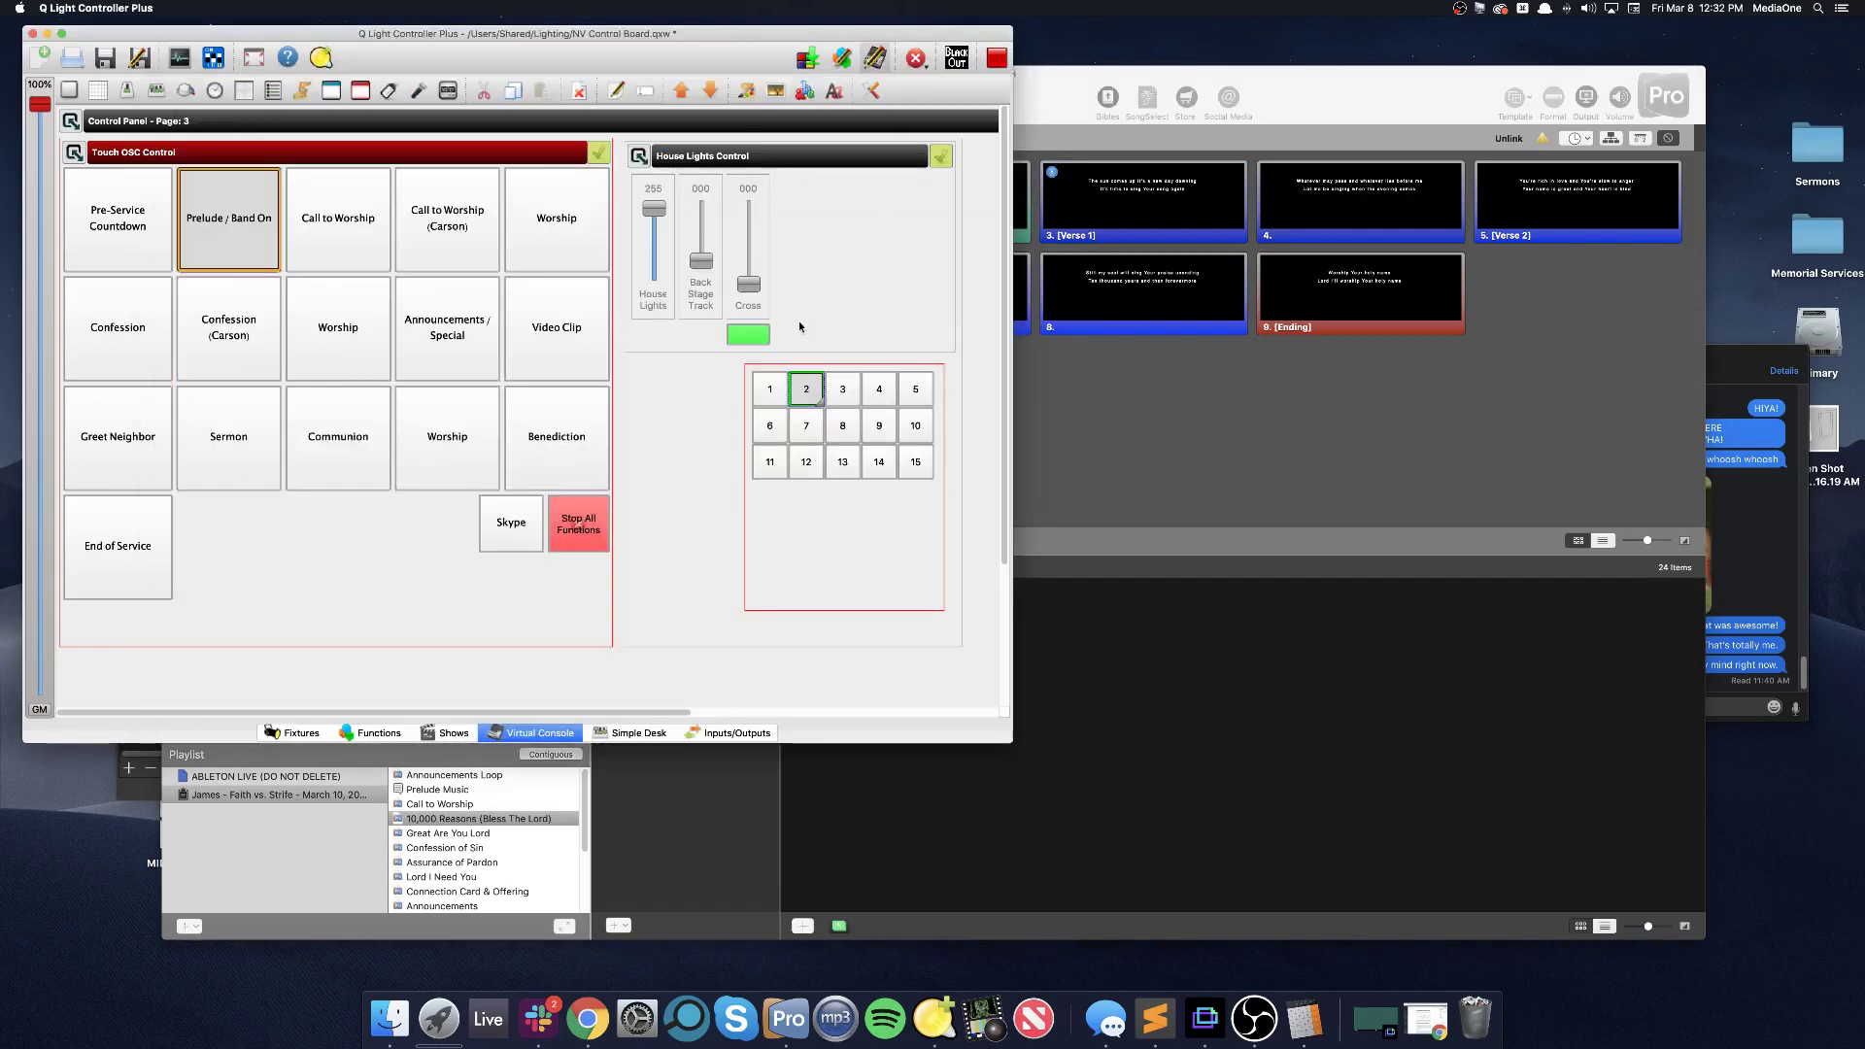
pyautogui.doubleClick(861, 393)
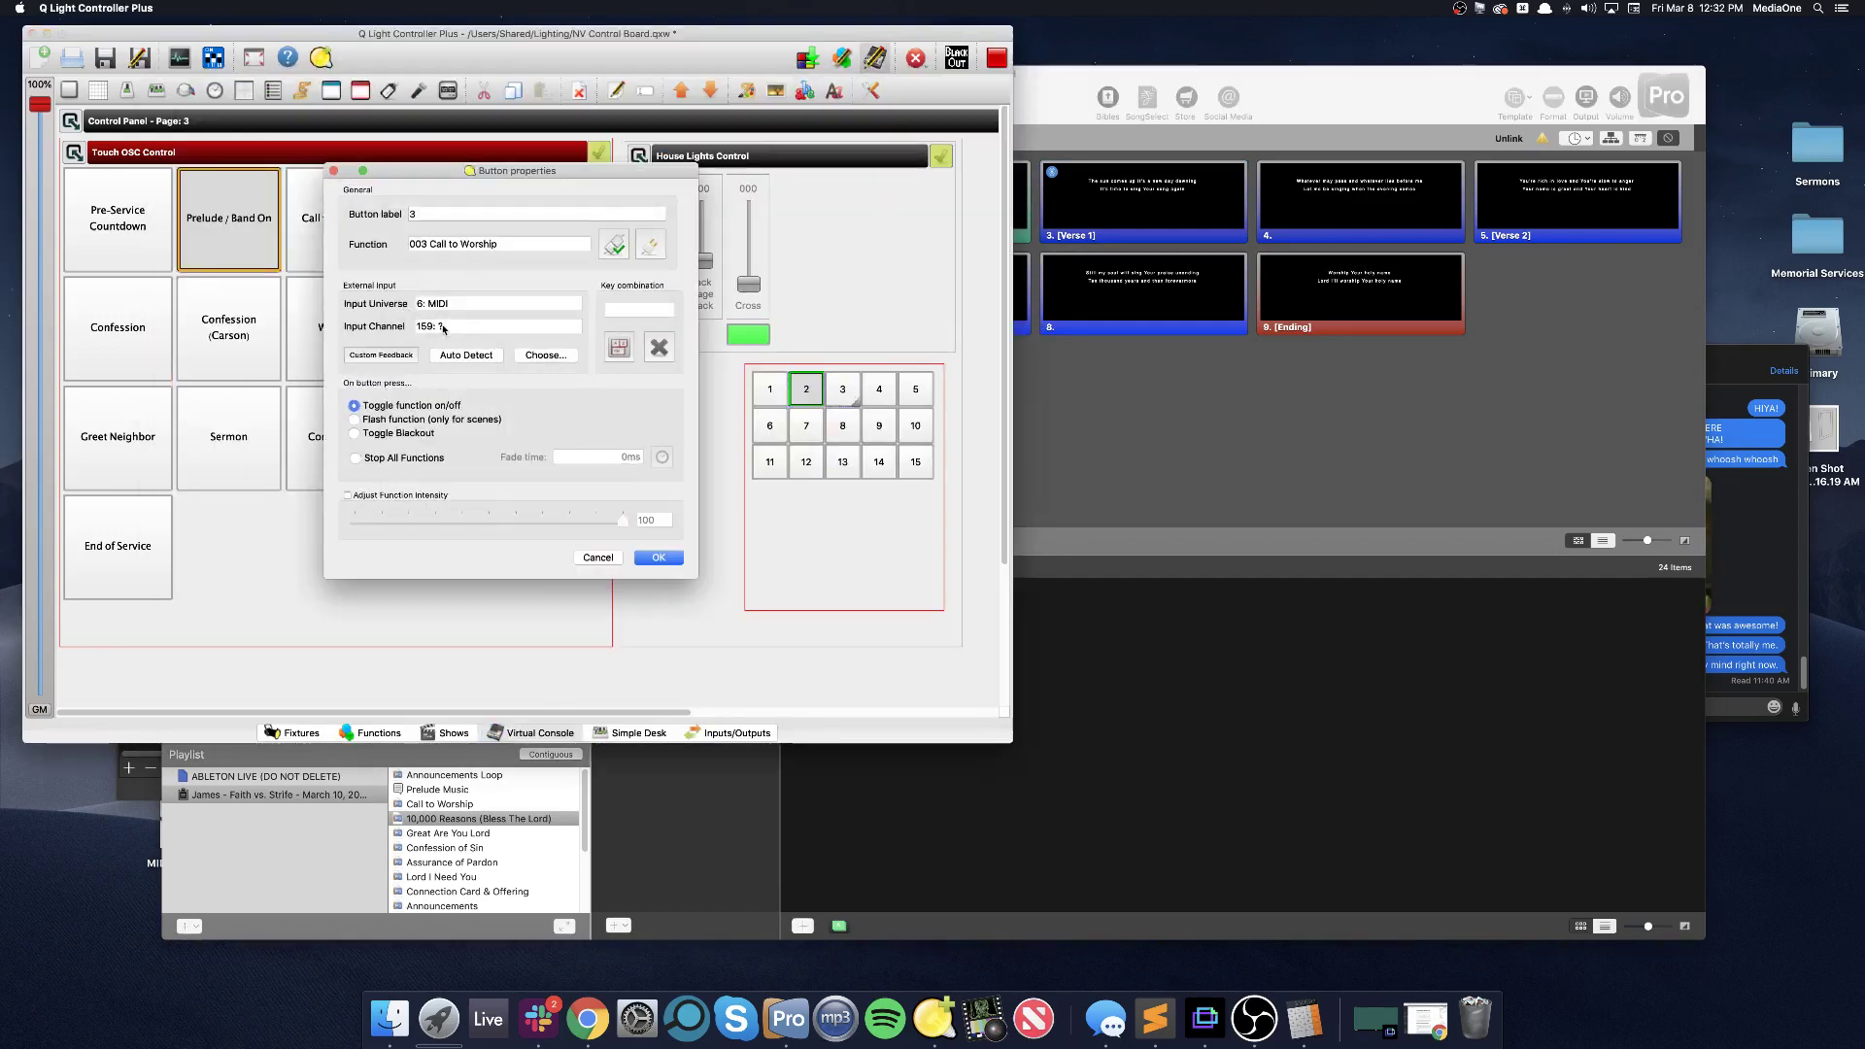
pyautogui.click(581, 560)
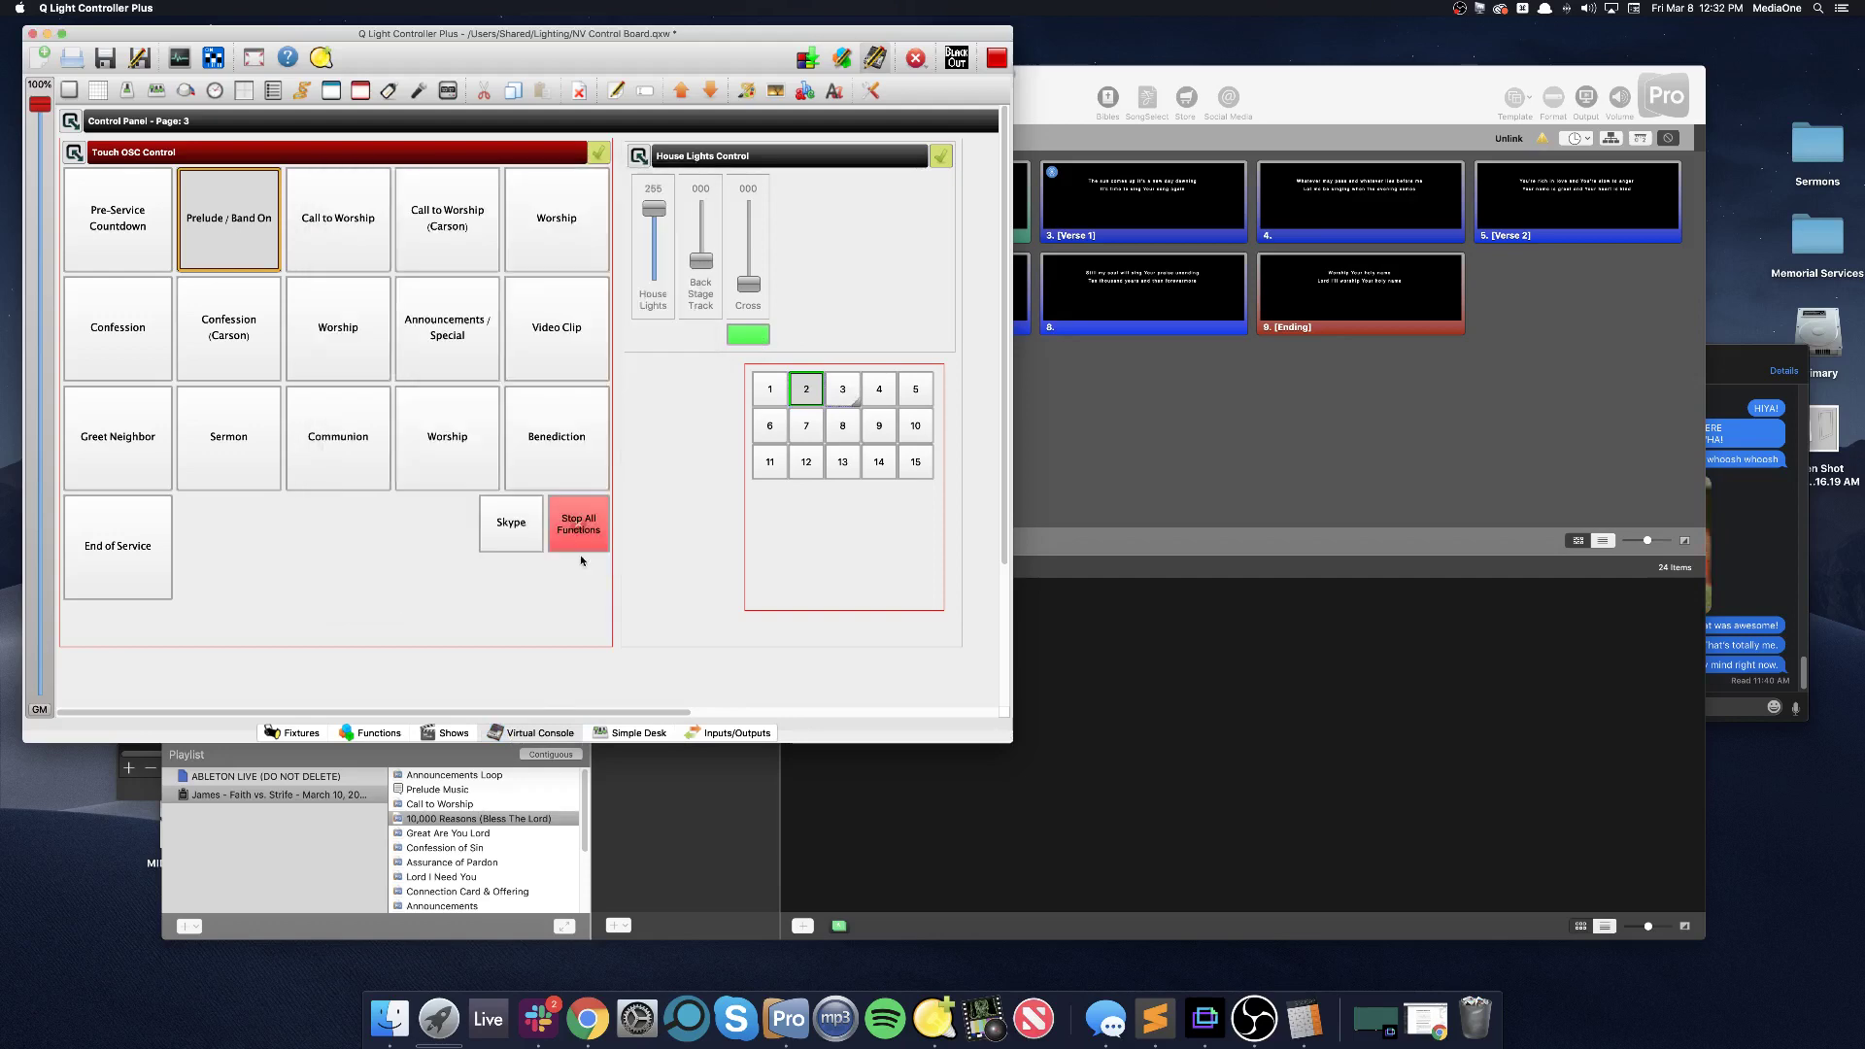
pyautogui.click(1098, 396)
# Edit the Verse 1 slide's MIDI Note On cue to intensity 1 and close the cue editor
pyautogui.rightClick(1098, 178)
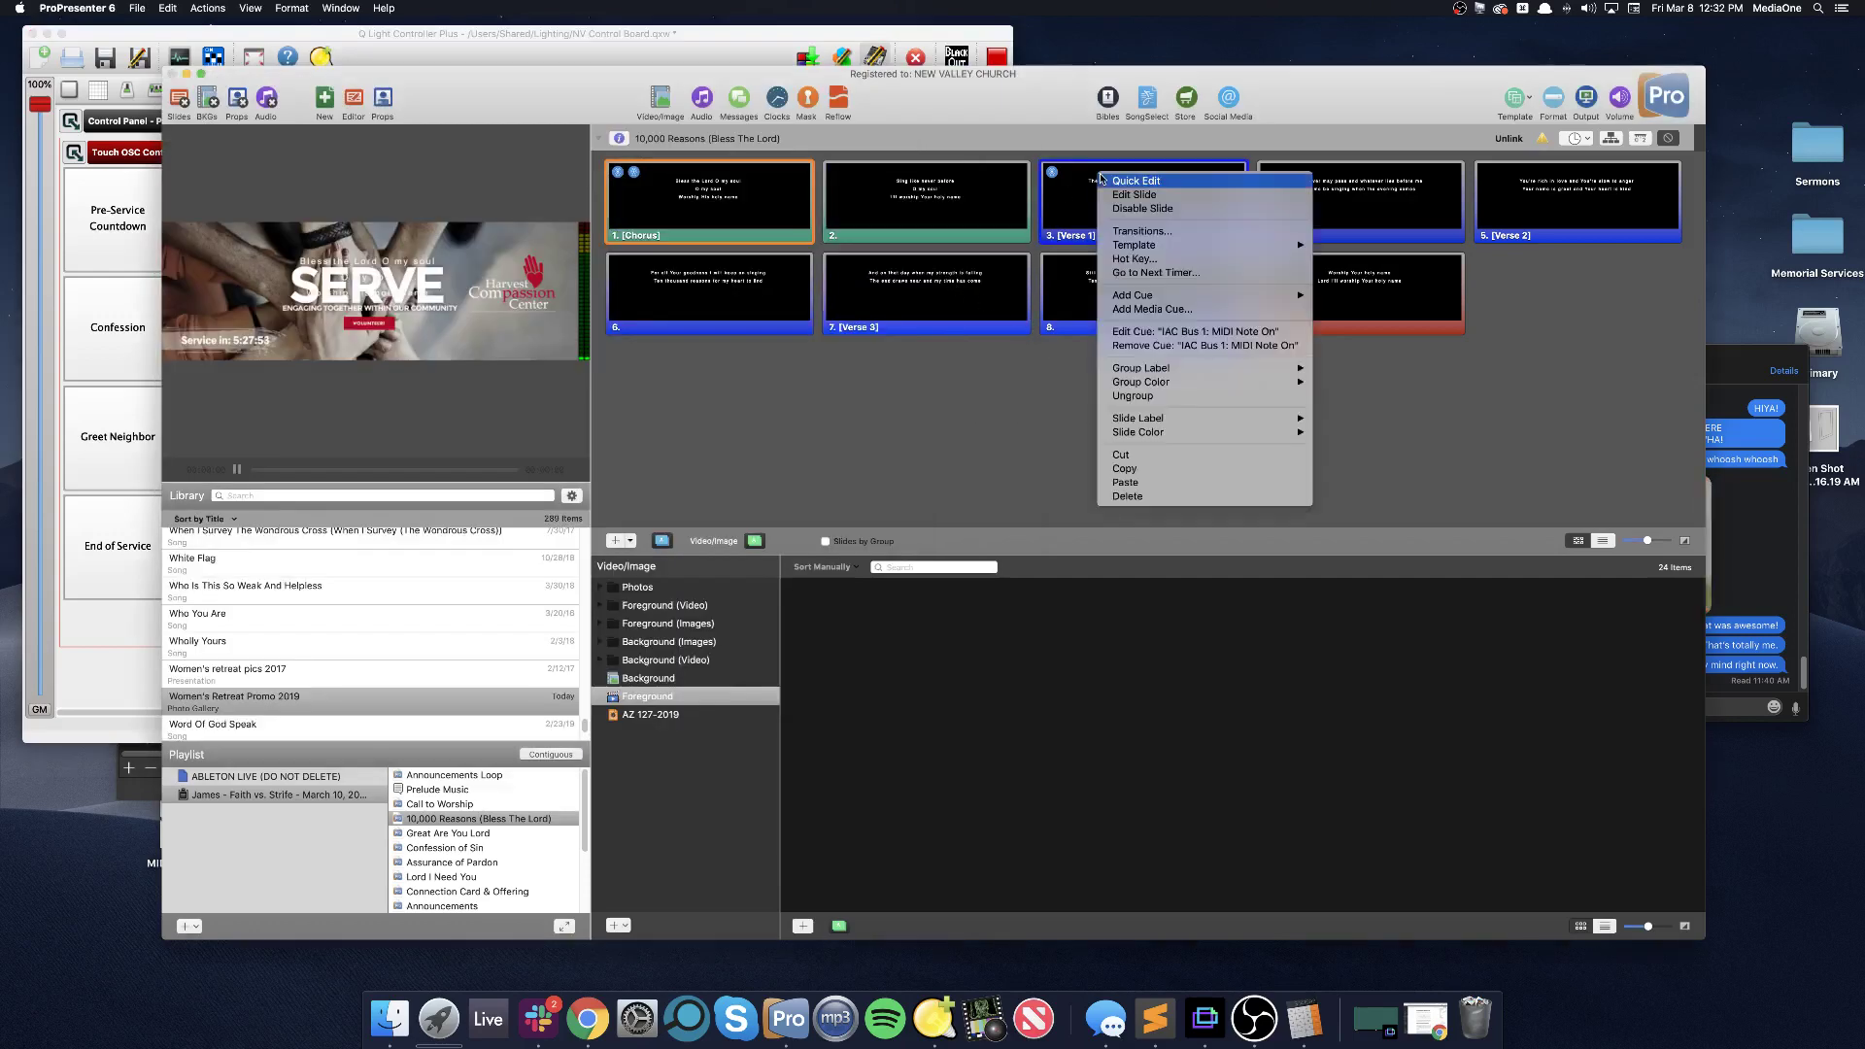
pyautogui.click(1137, 333)
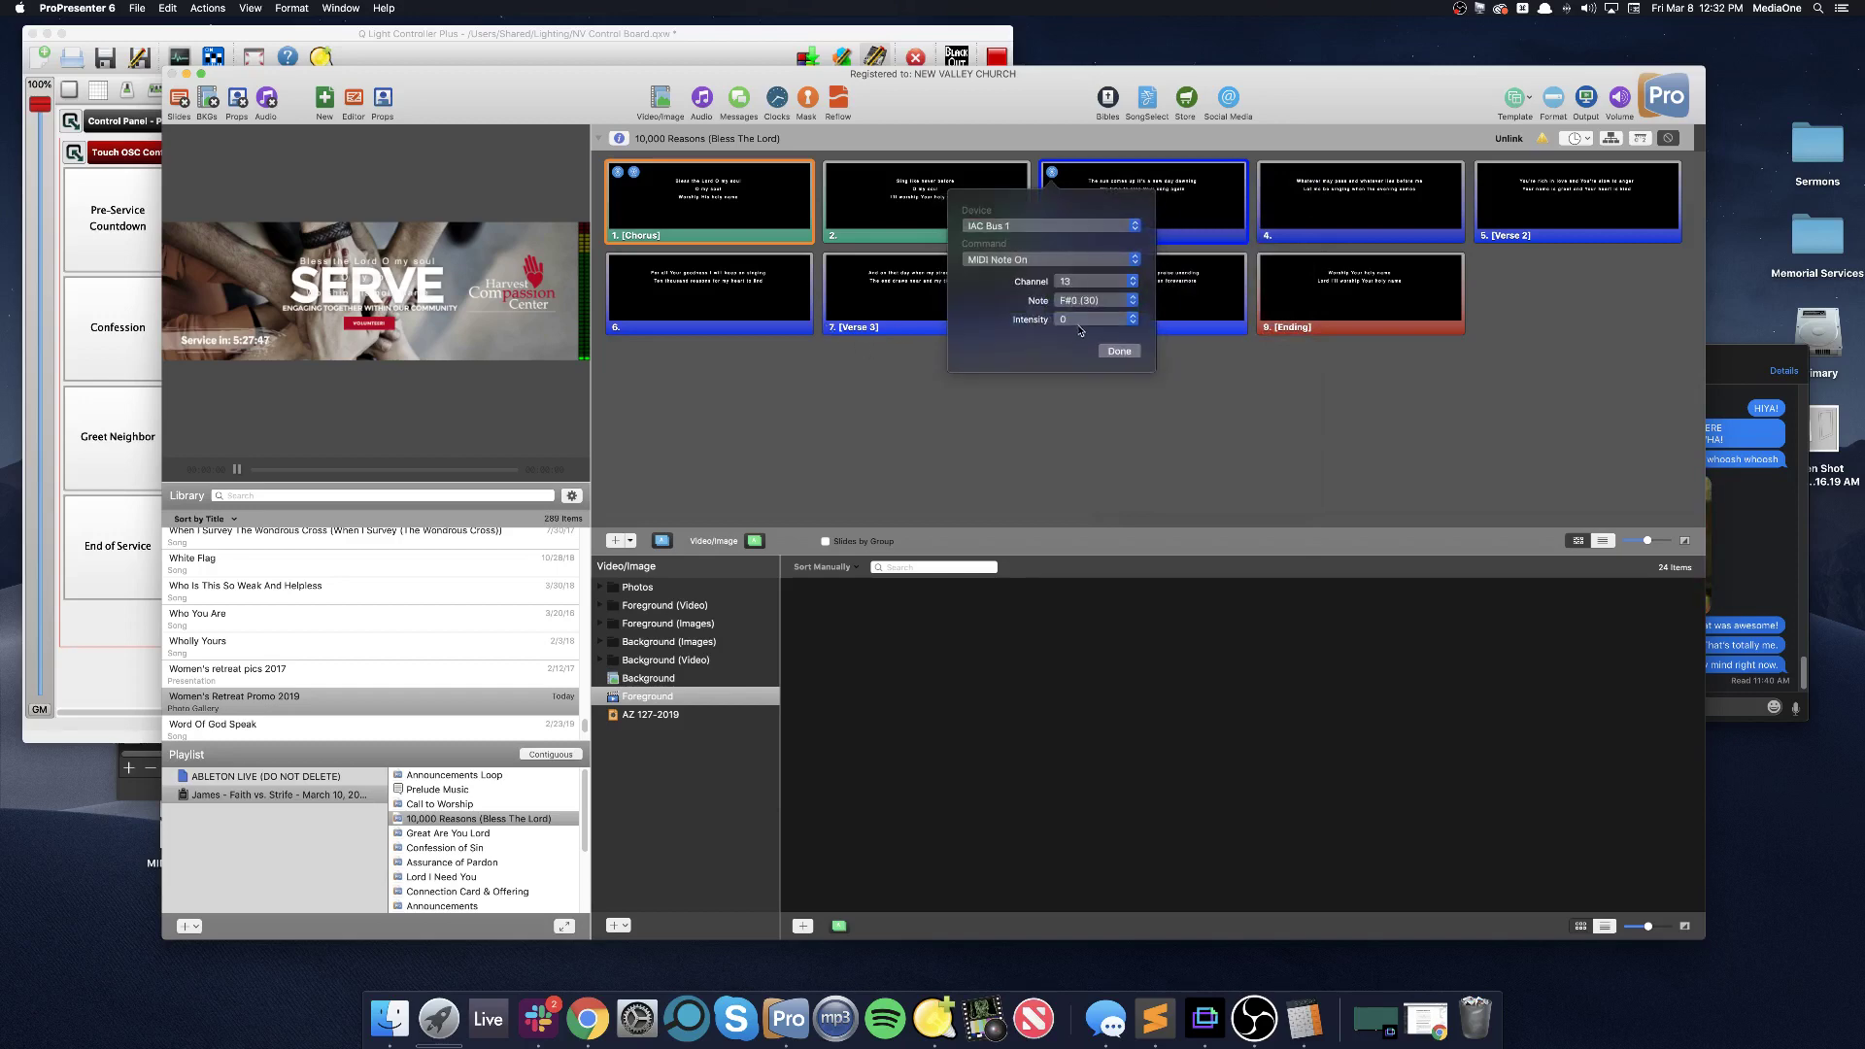
pyautogui.click(1076, 330)
pyautogui.click(1080, 332)
pyautogui.click(1118, 351)
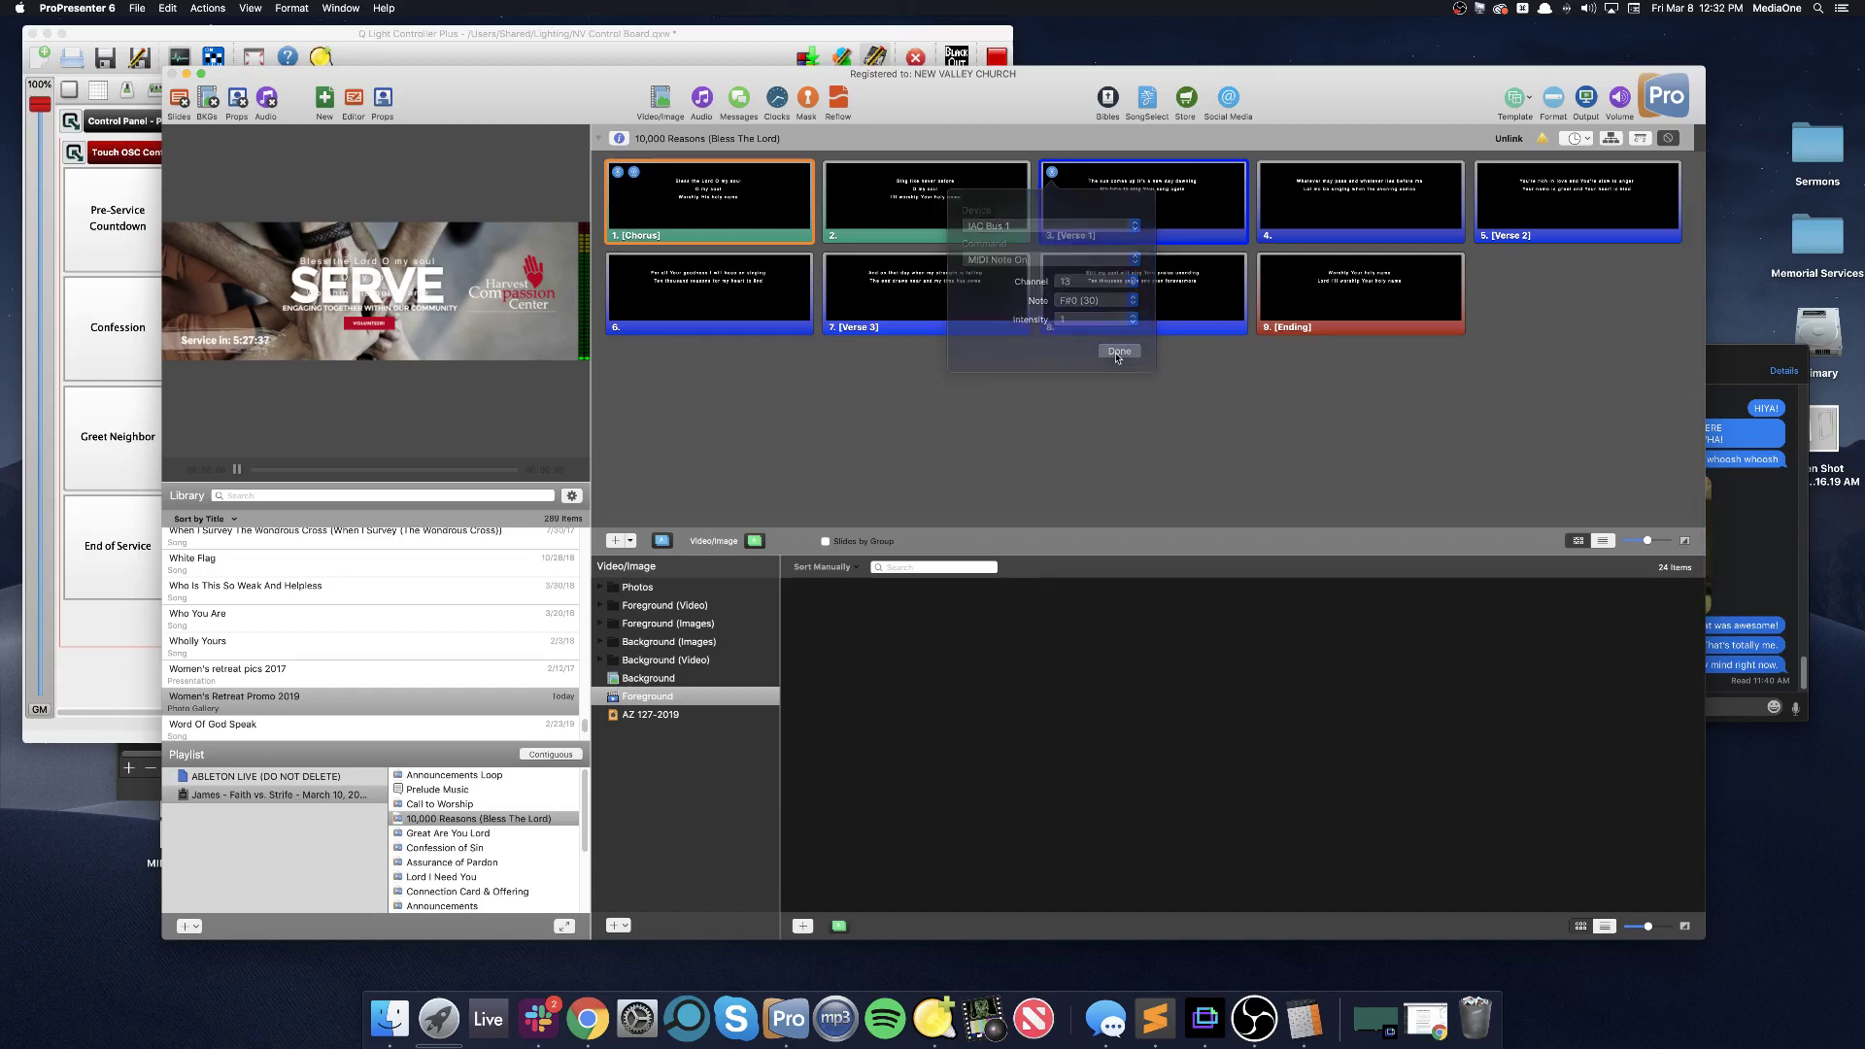
# Give slide 3 a MIDI Note Off cue: IAC Bus 1, channel 13, note F#0 (30)
pyautogui.rightClick(1113, 210)
pyautogui.moveTo(1298, 330)
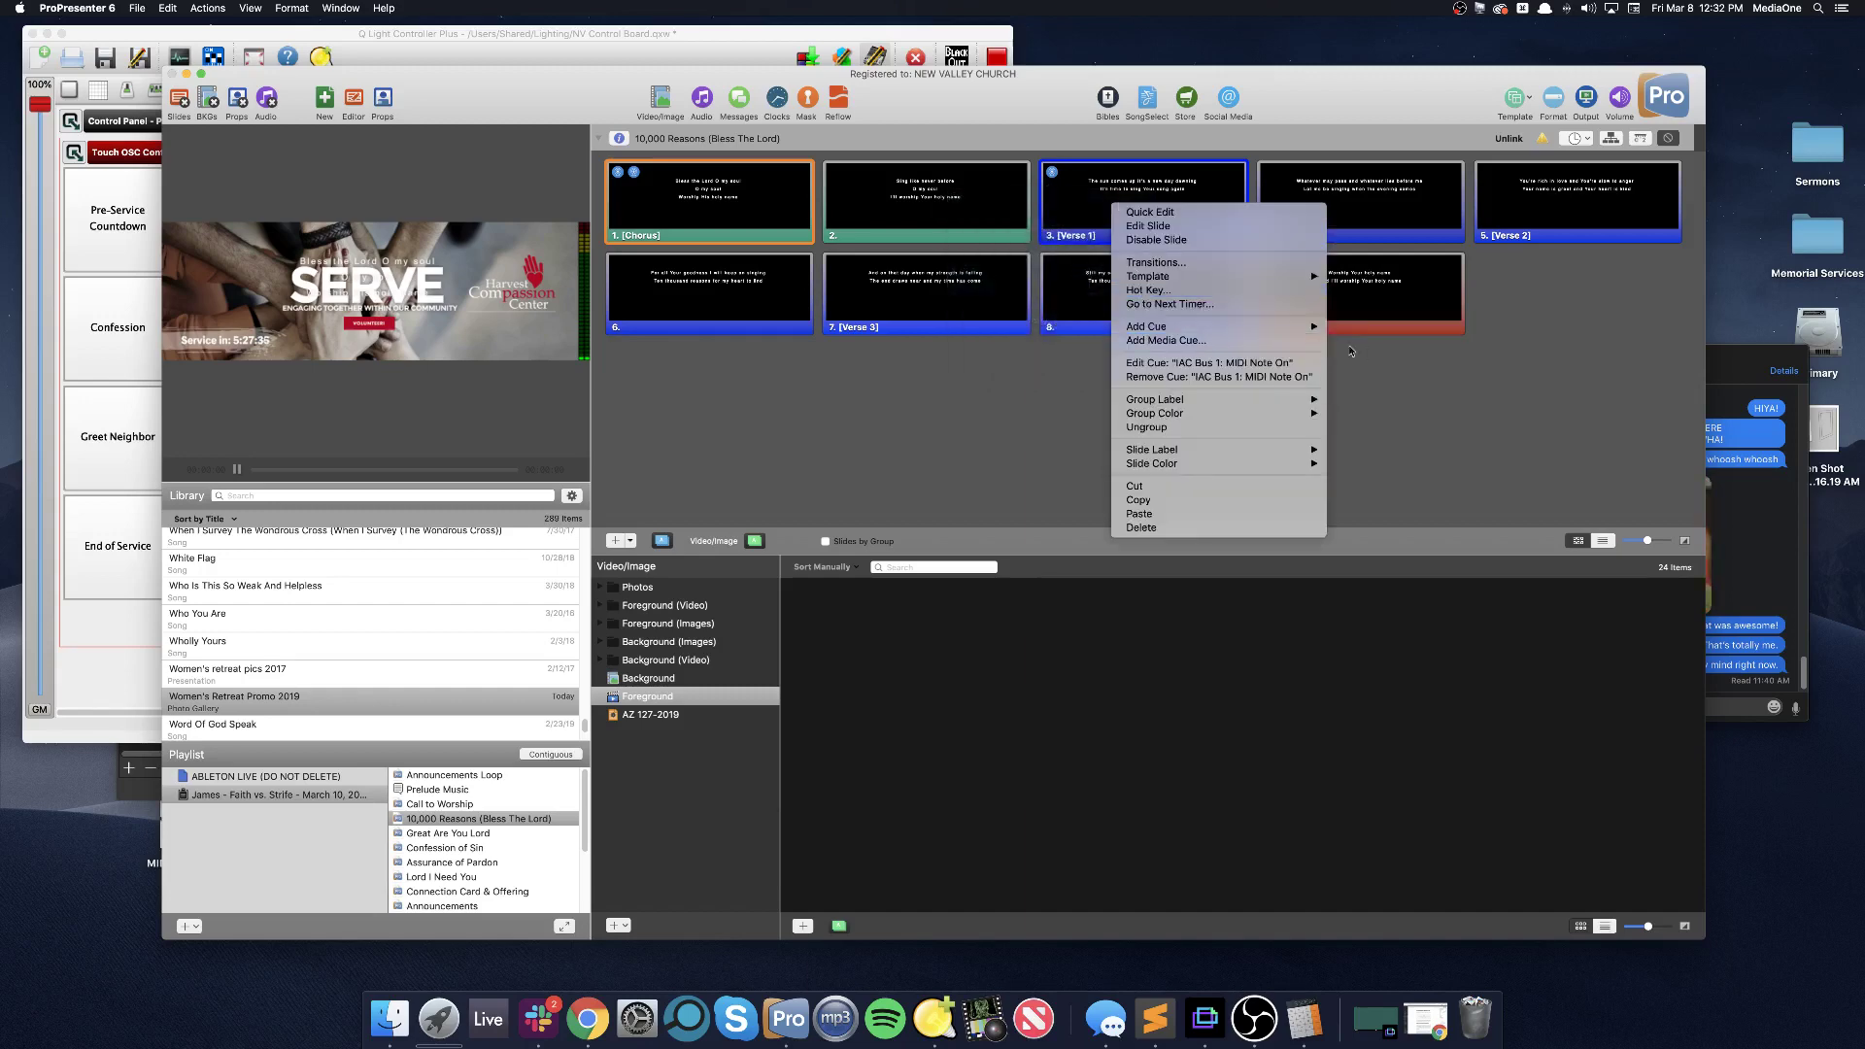
pyautogui.moveTo(1457, 368)
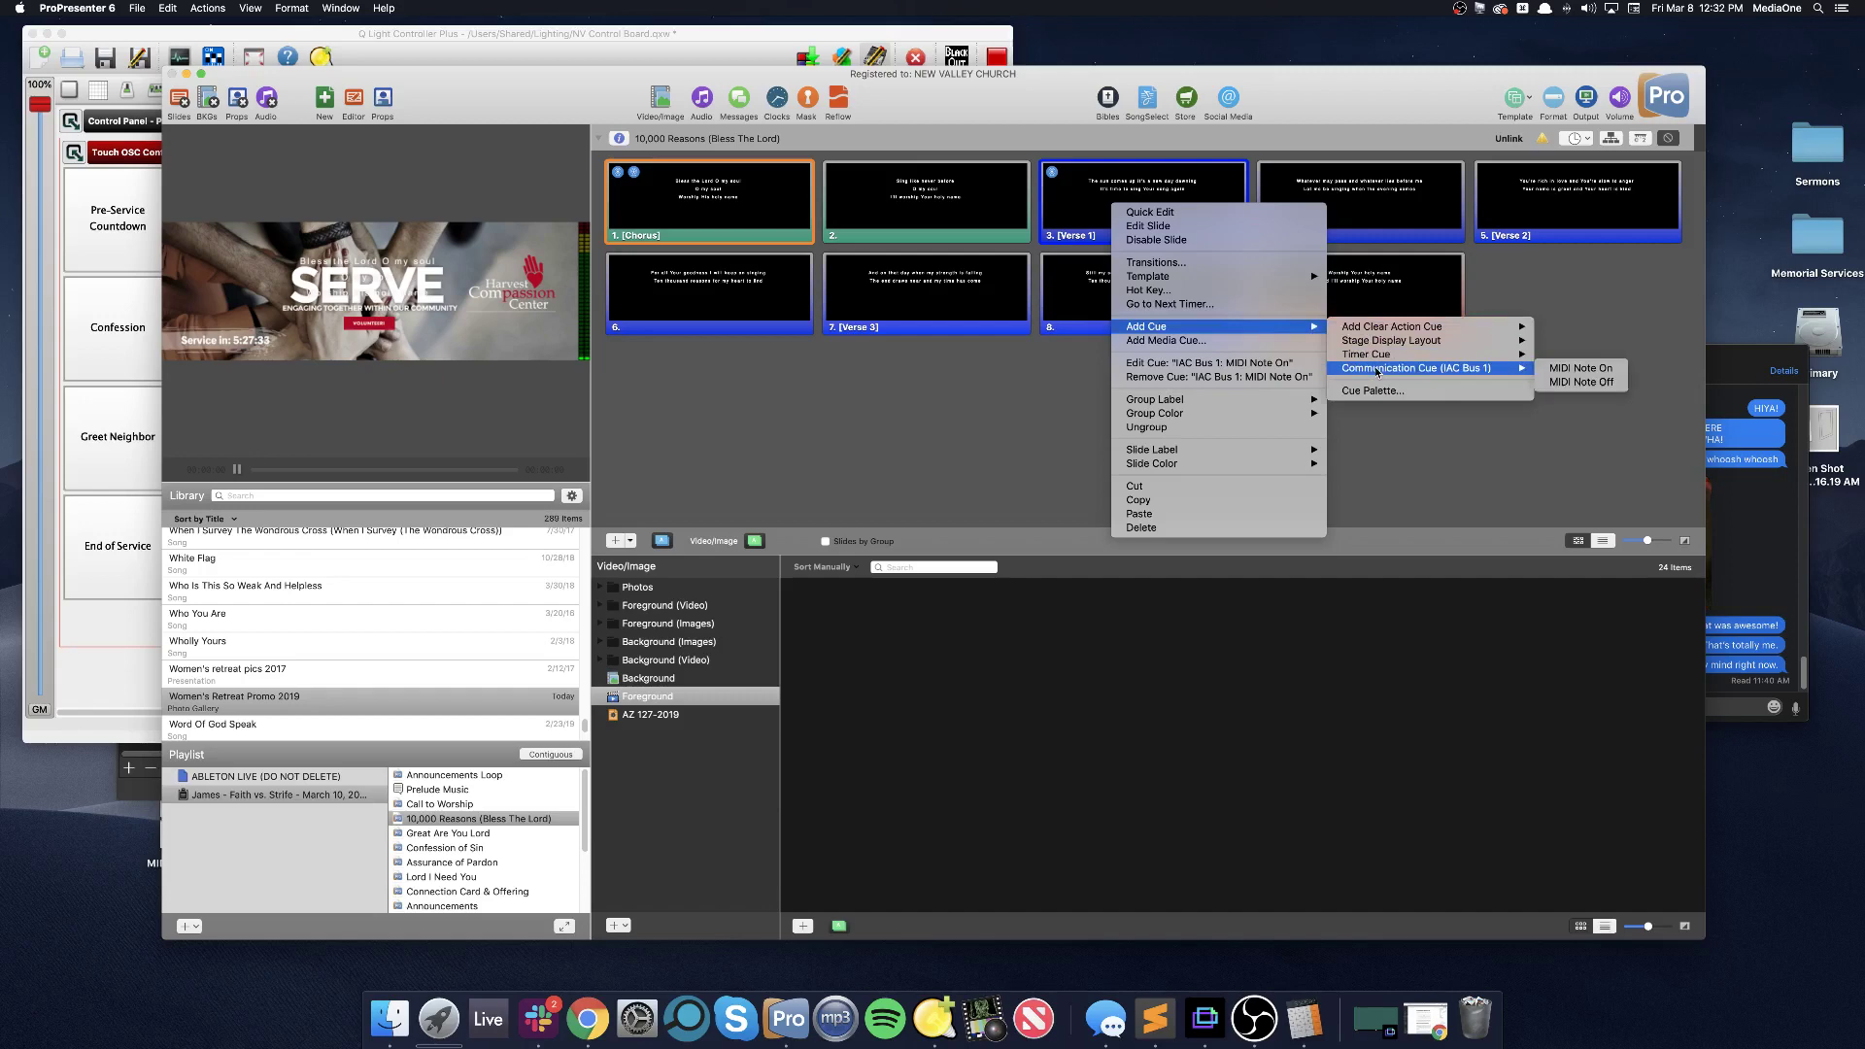
pyautogui.click(1552, 383)
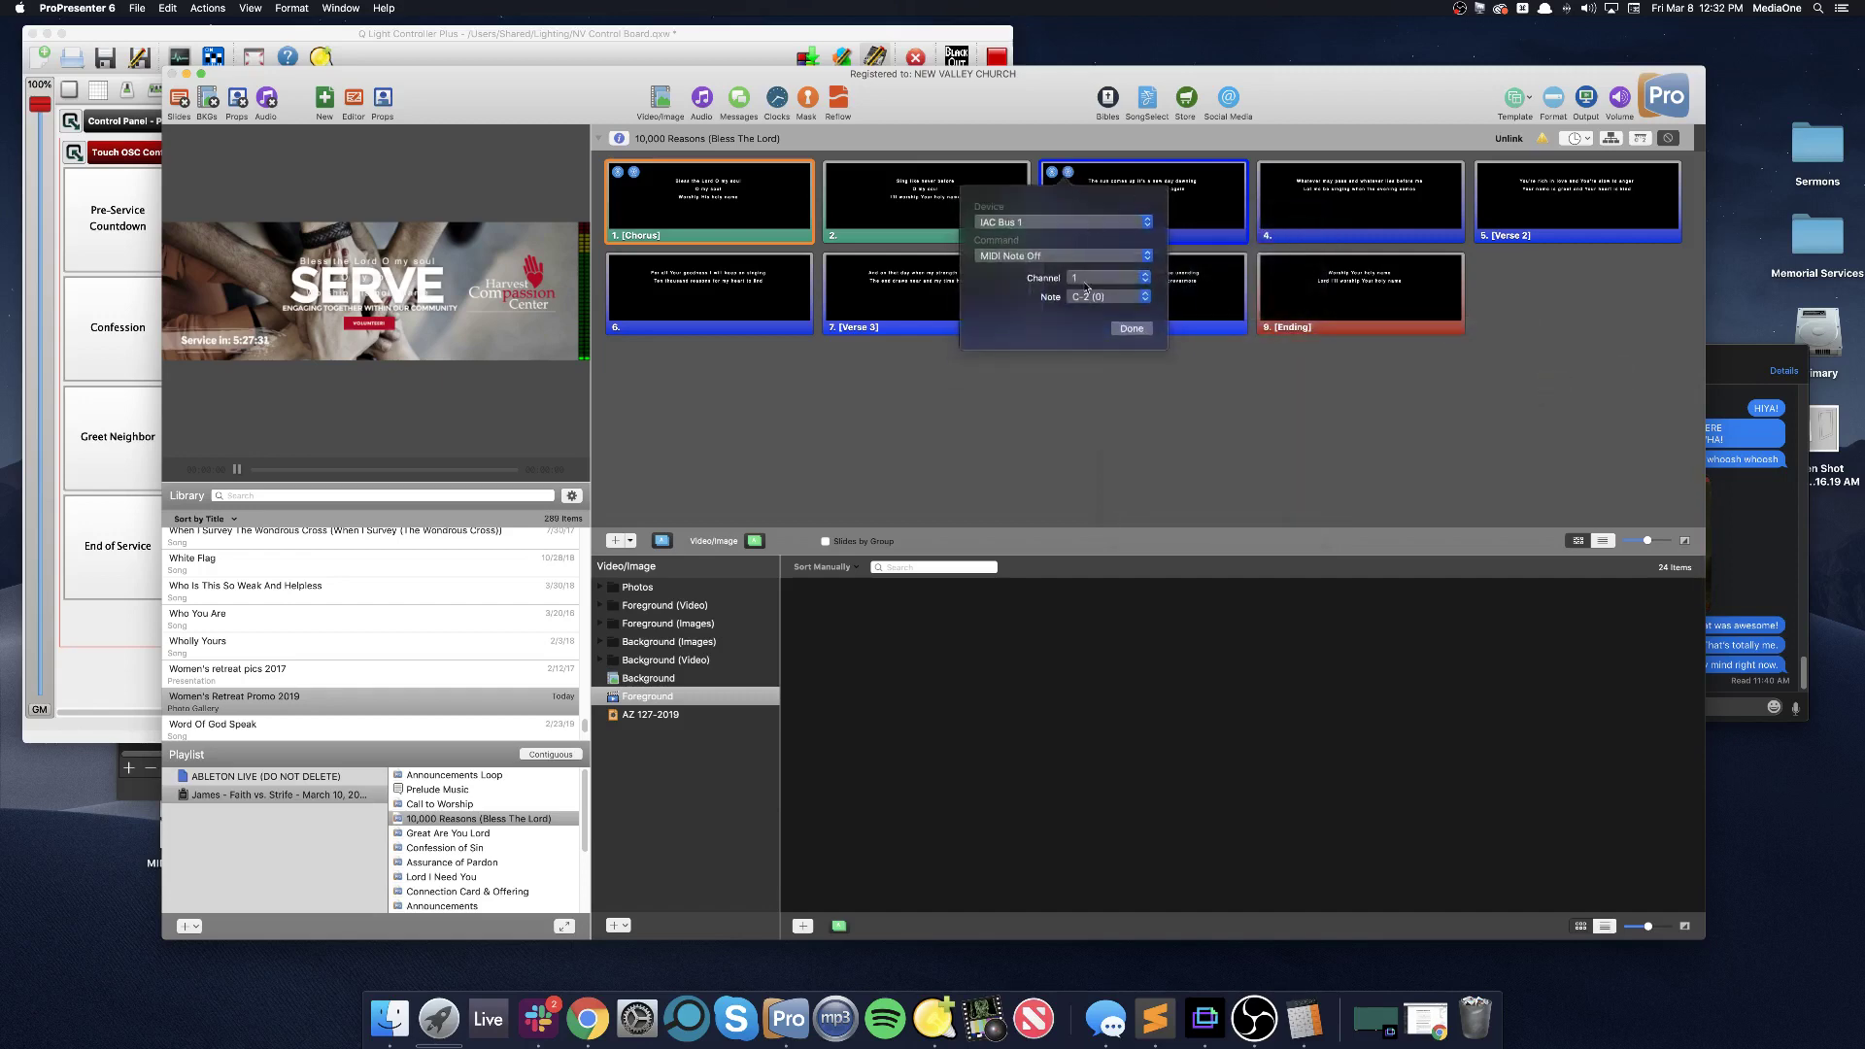
pyautogui.click(1088, 282)
pyautogui.click(1098, 436)
pyautogui.click(1107, 296)
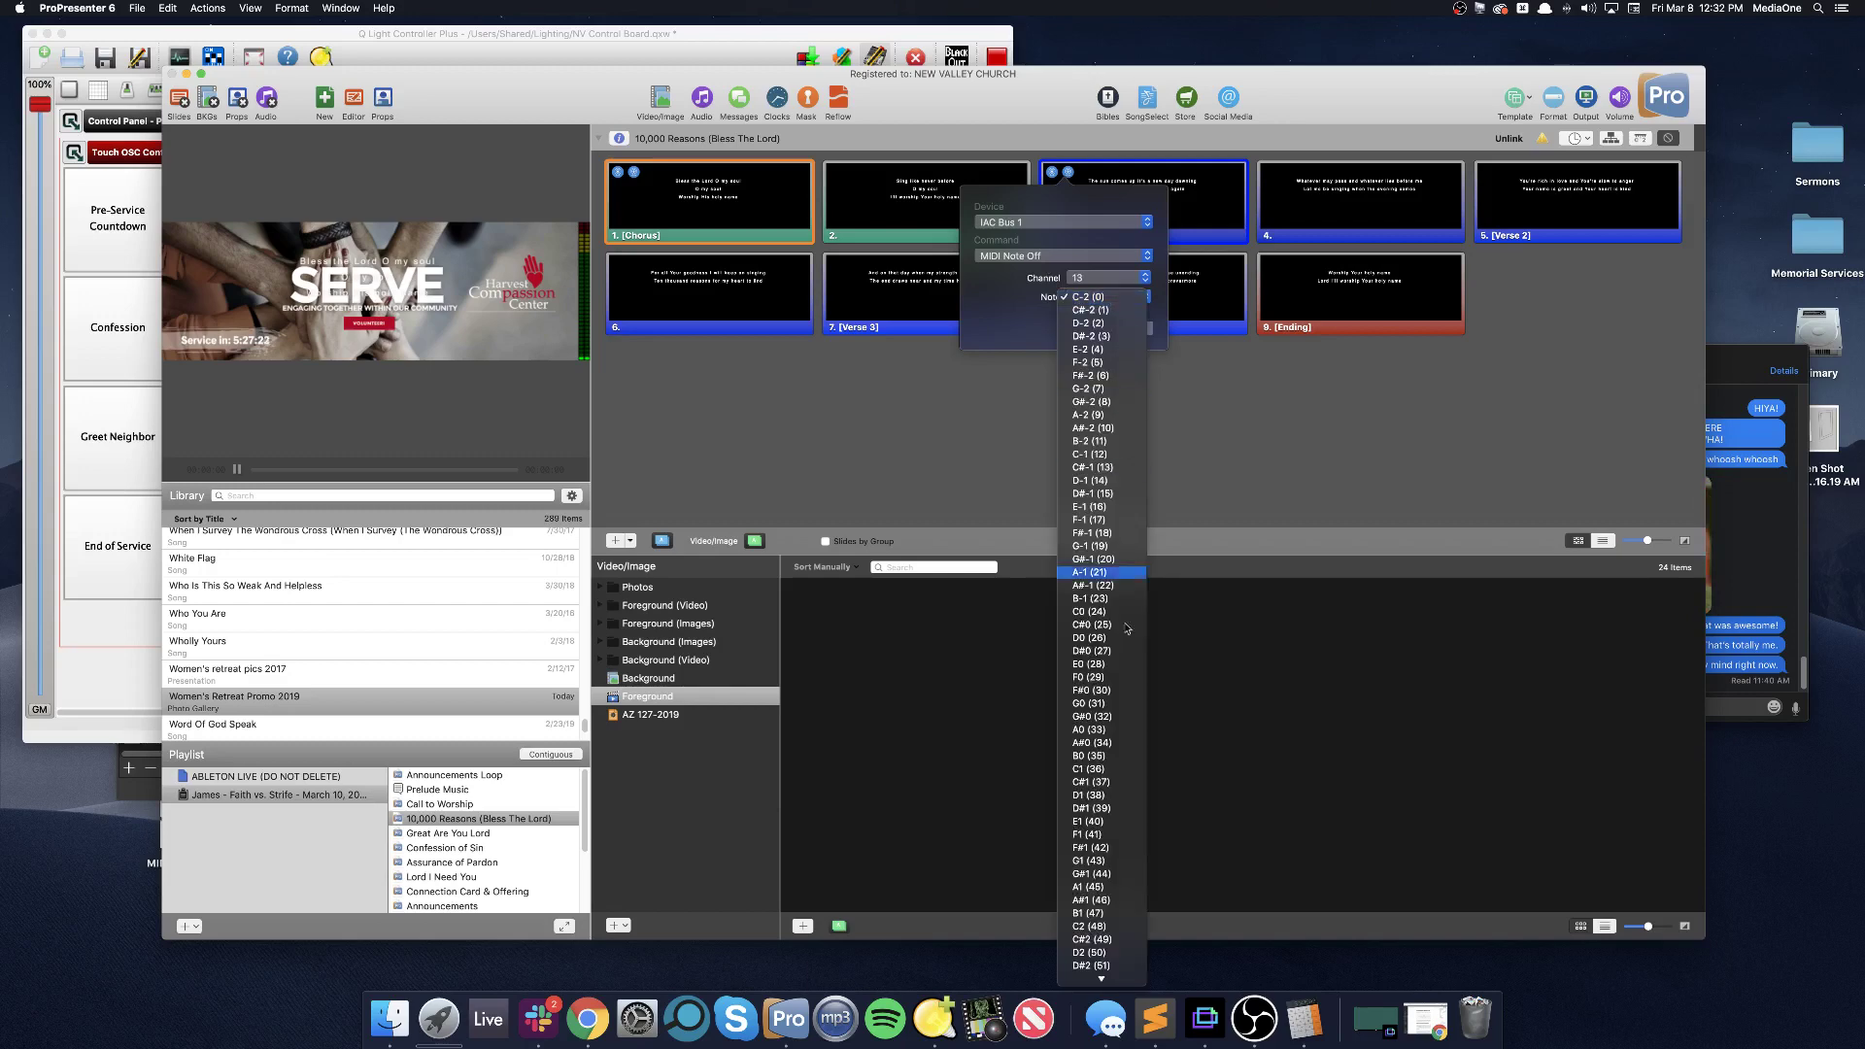
pyautogui.click(1112, 692)
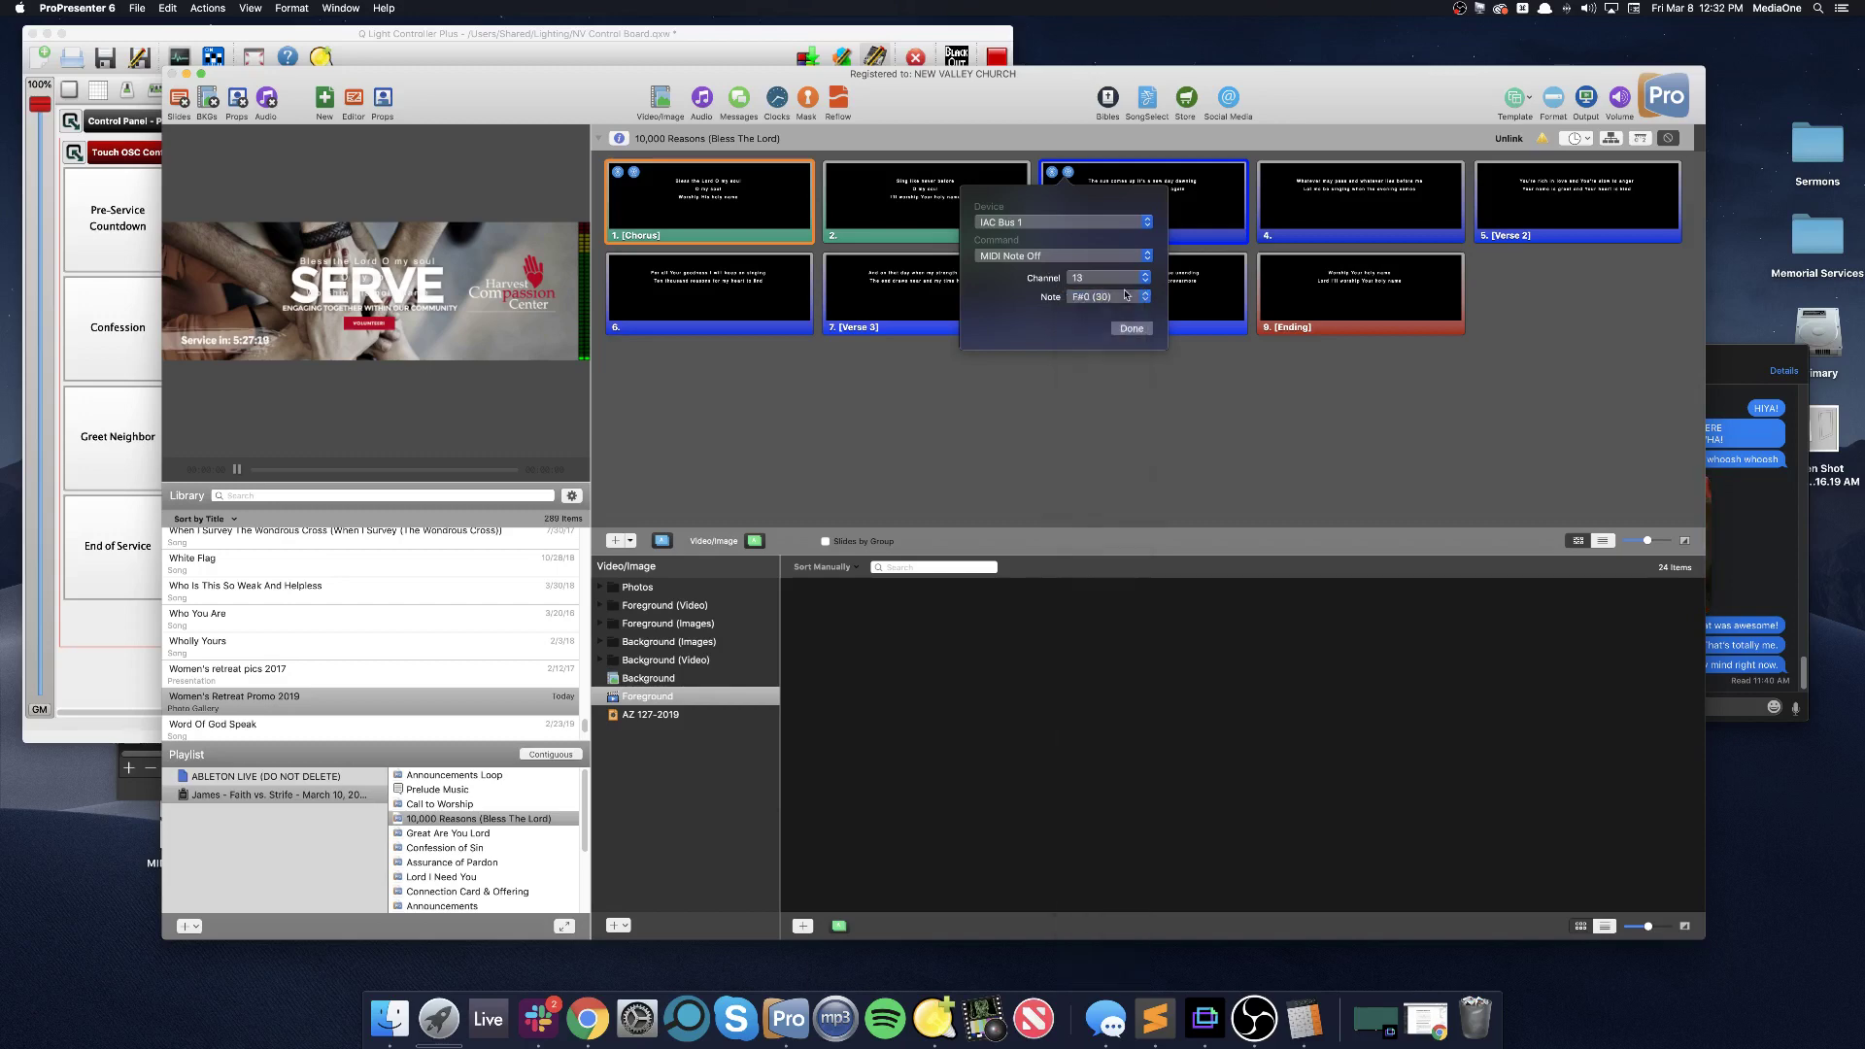
pyautogui.click(1131, 329)
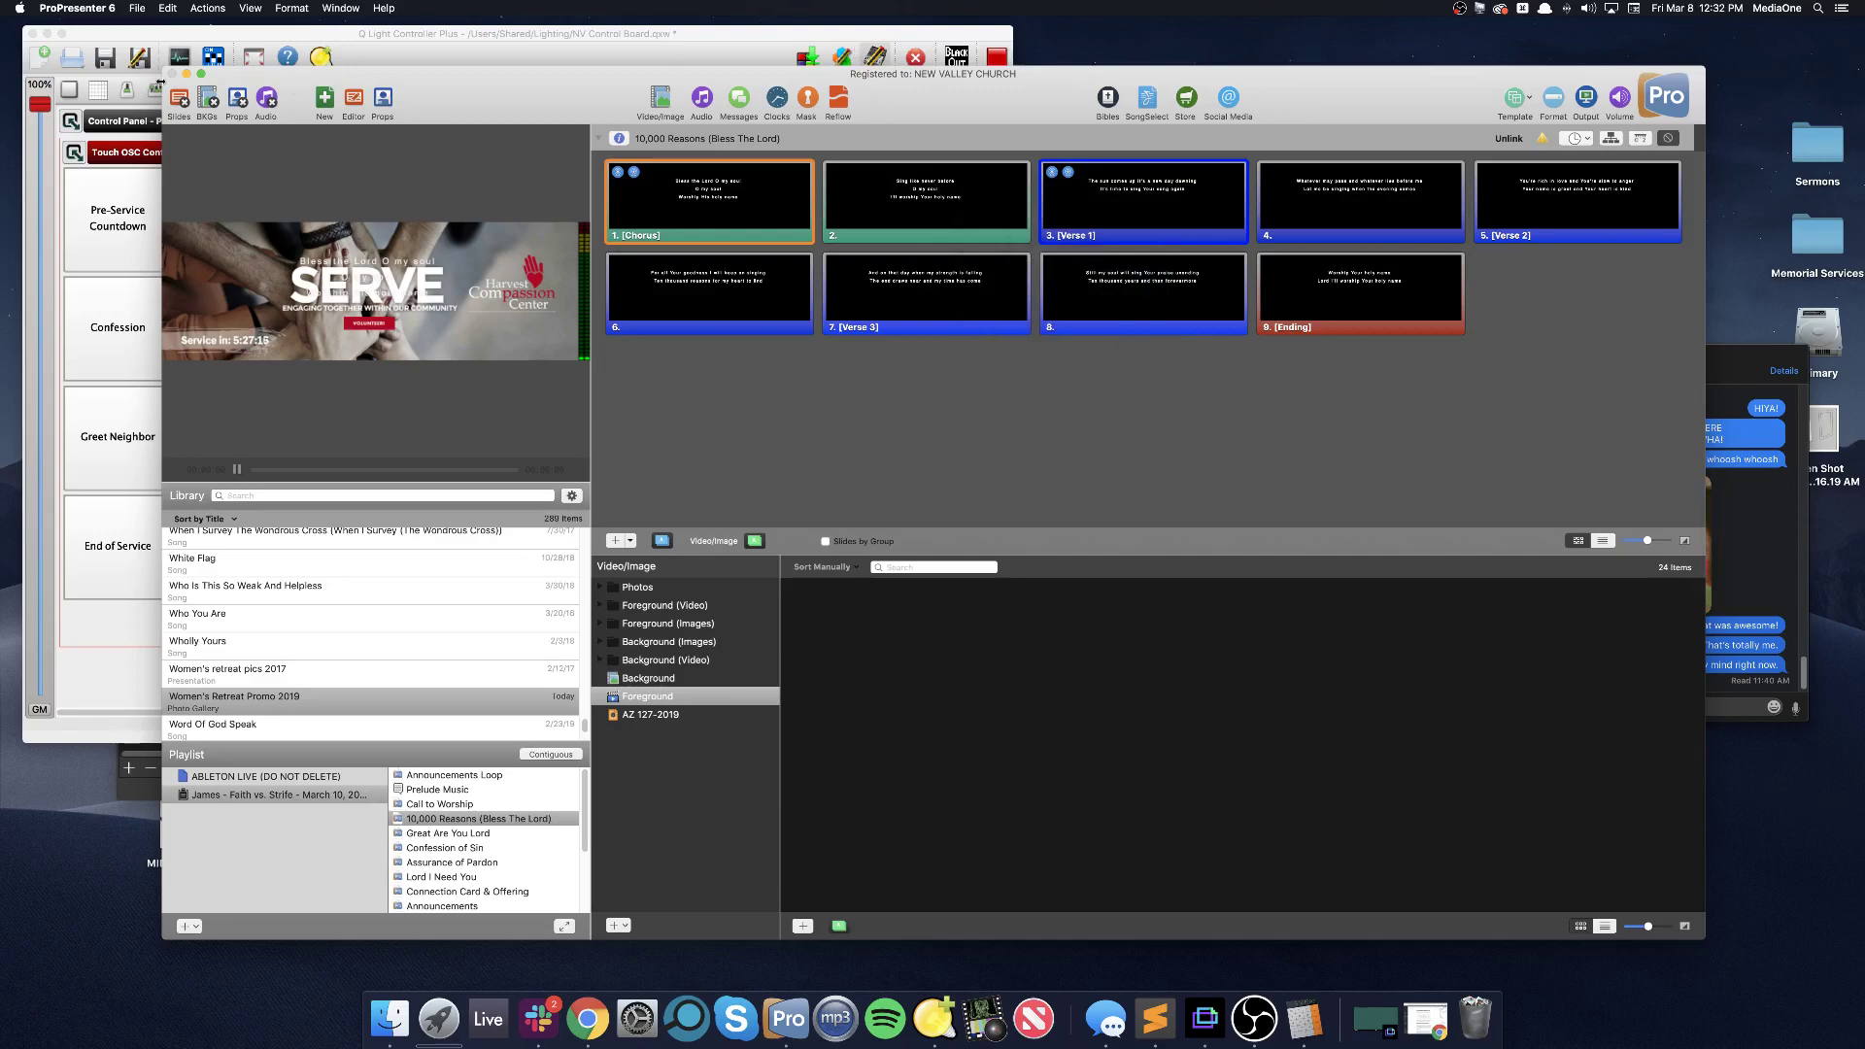
# Narrow the ProPresenter window beside QLC+ and fire the Verse 1 slide to switch scenes
pyautogui.moveTo(167, 81); pyautogui.dragTo(538, 82)
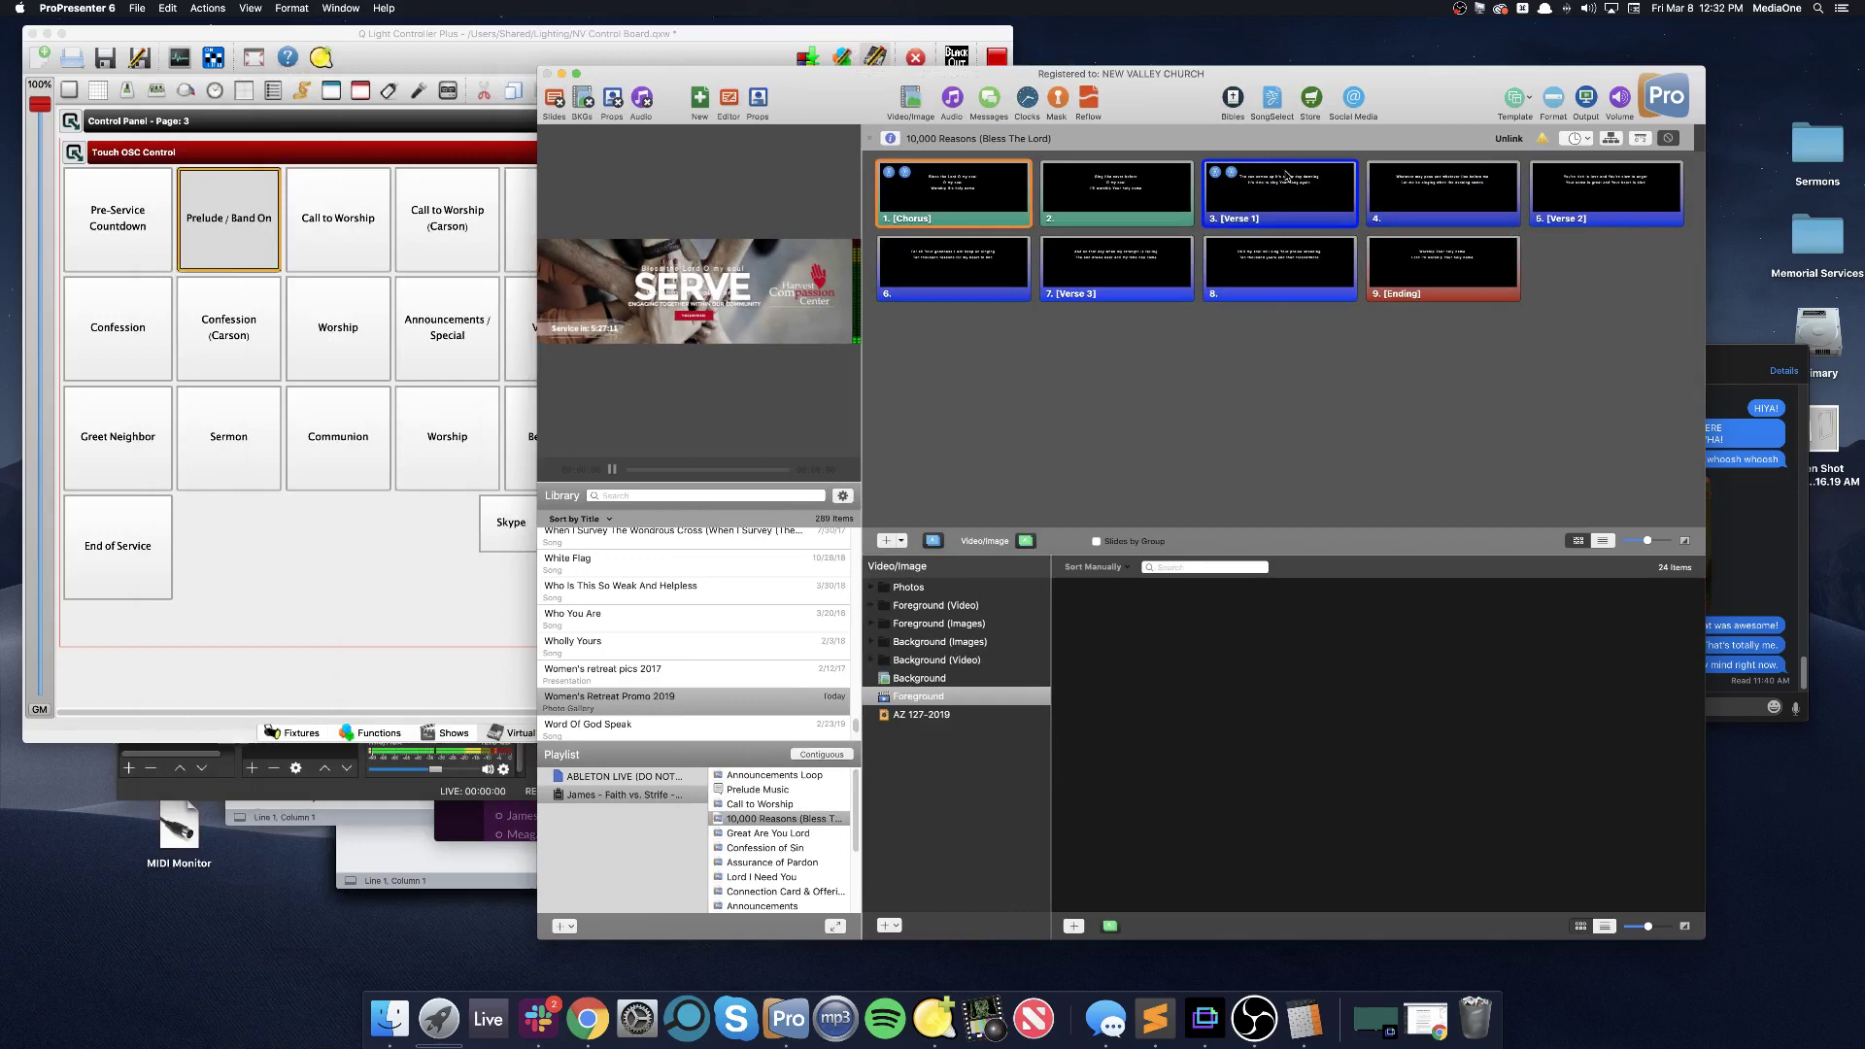
pyautogui.click(1282, 189)
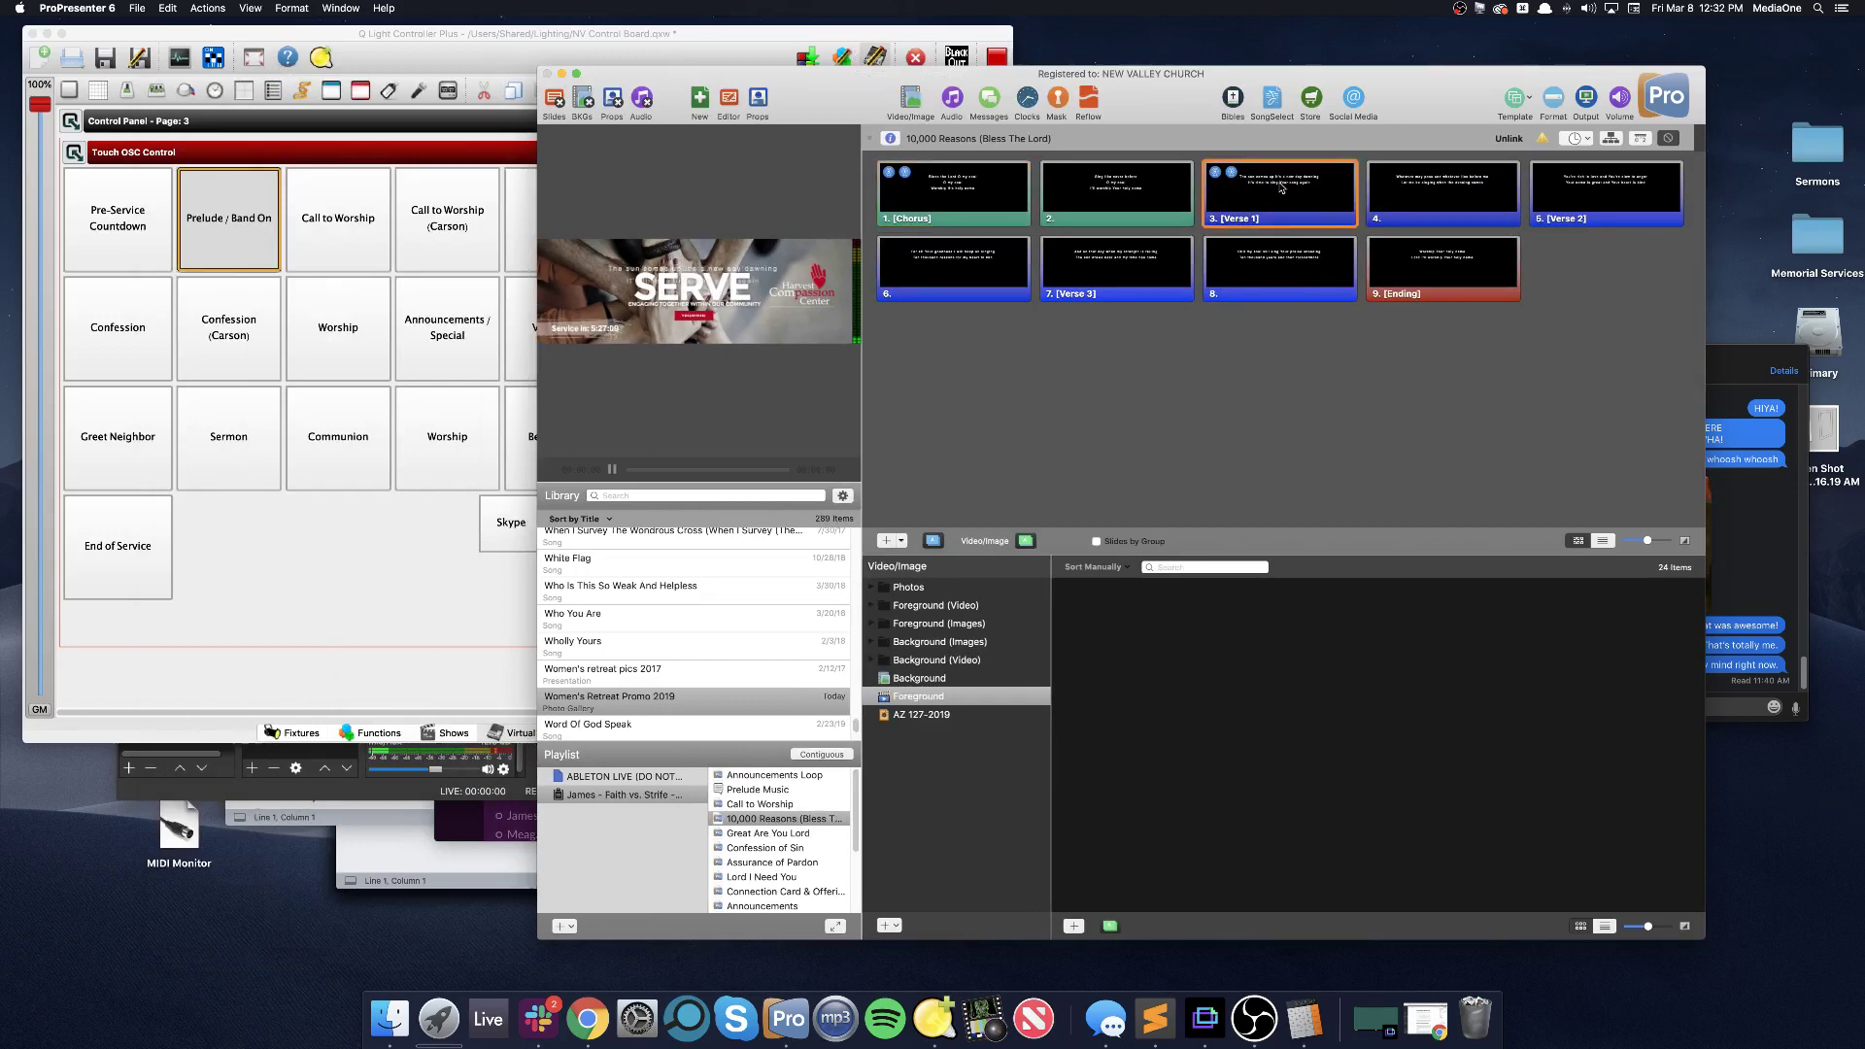
pyautogui.click(960, 35)
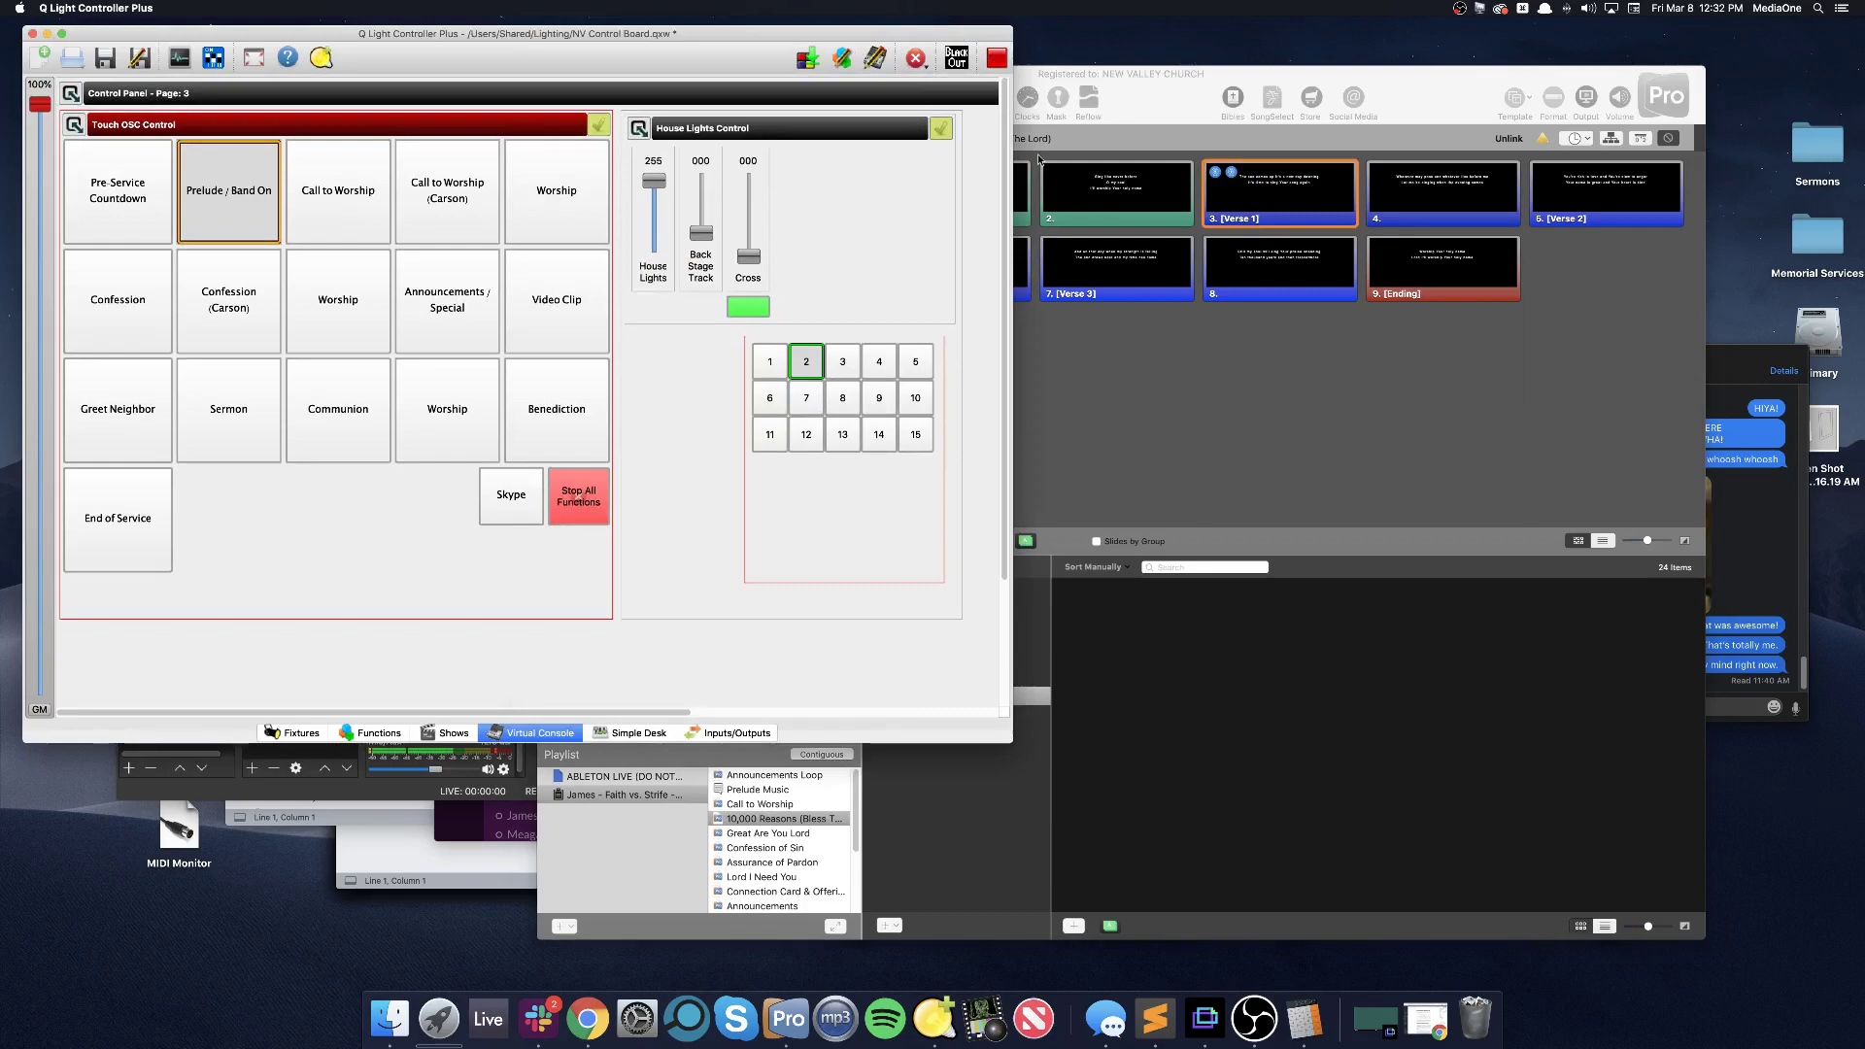
pyautogui.click(1265, 352)
pyautogui.click(1250, 193)
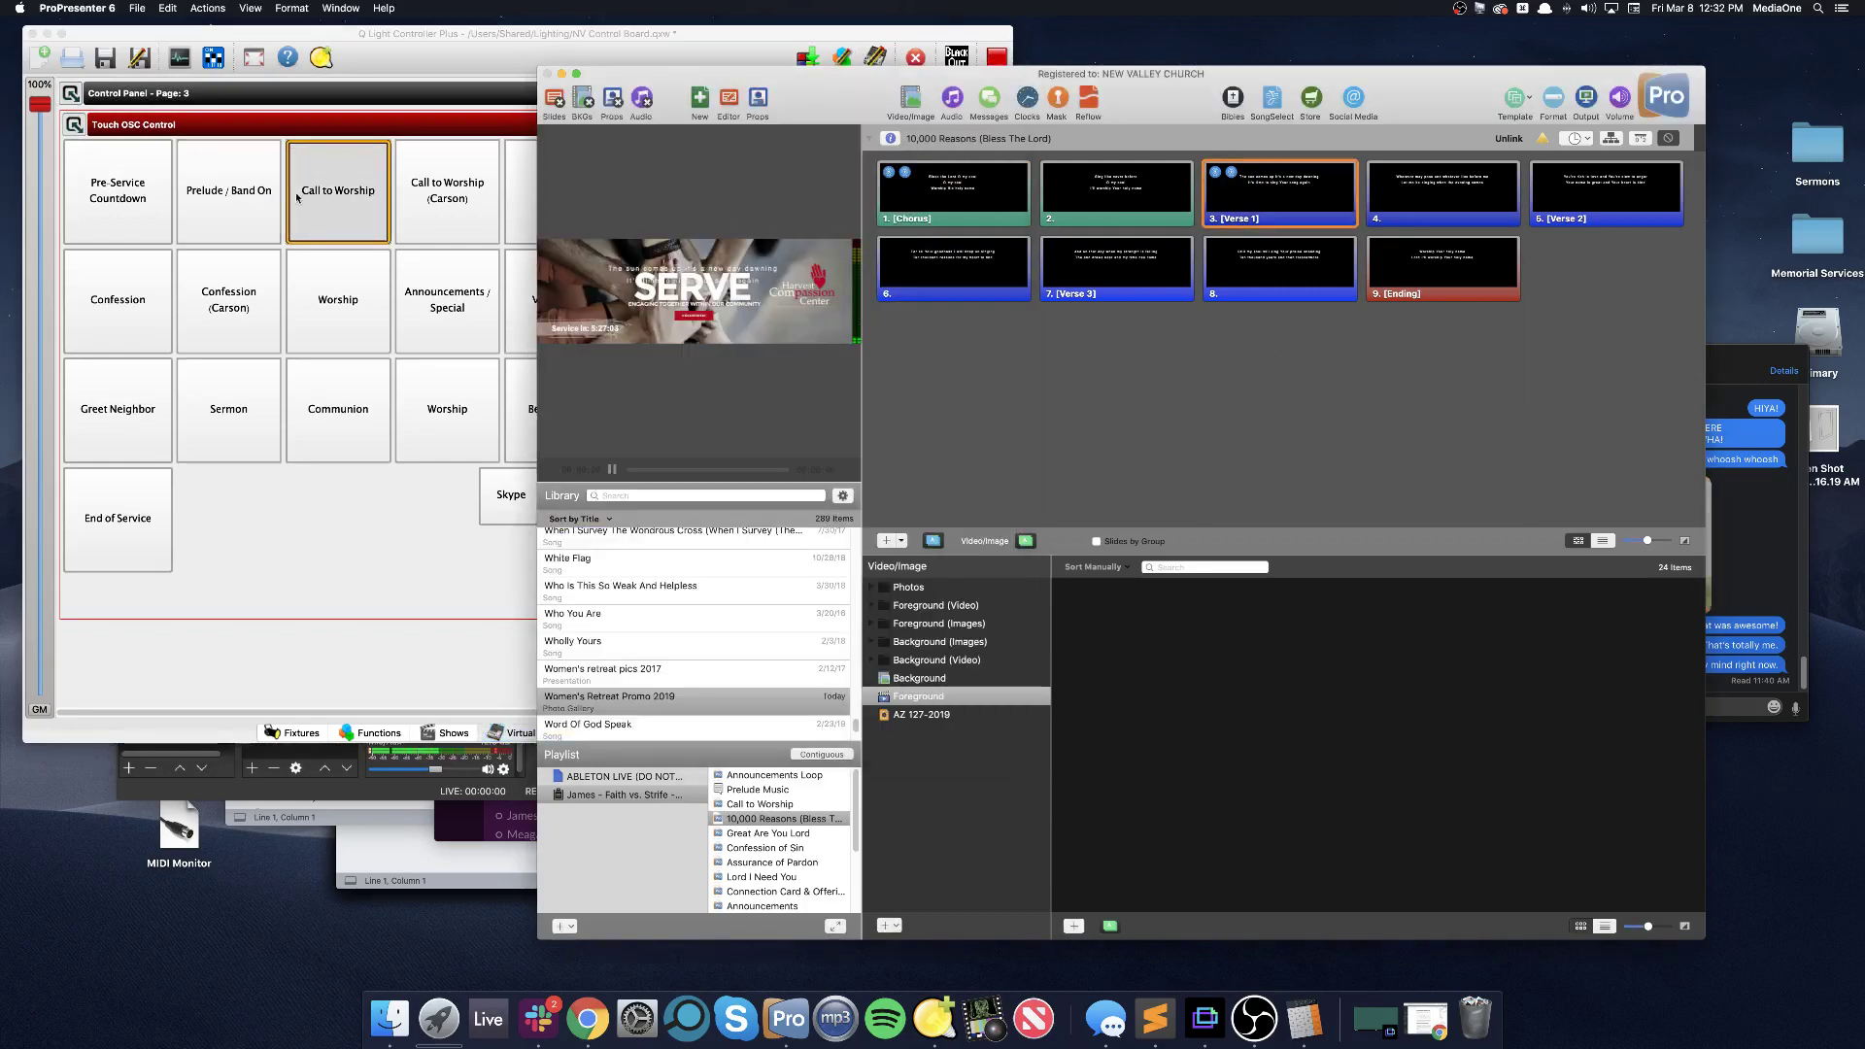
# Reposition and enlarge the ProPresenter window, then test the Chorus and Verse 1 lighting cues
pyautogui.moveTo(859, 95); pyautogui.dragTo(1237, 50)
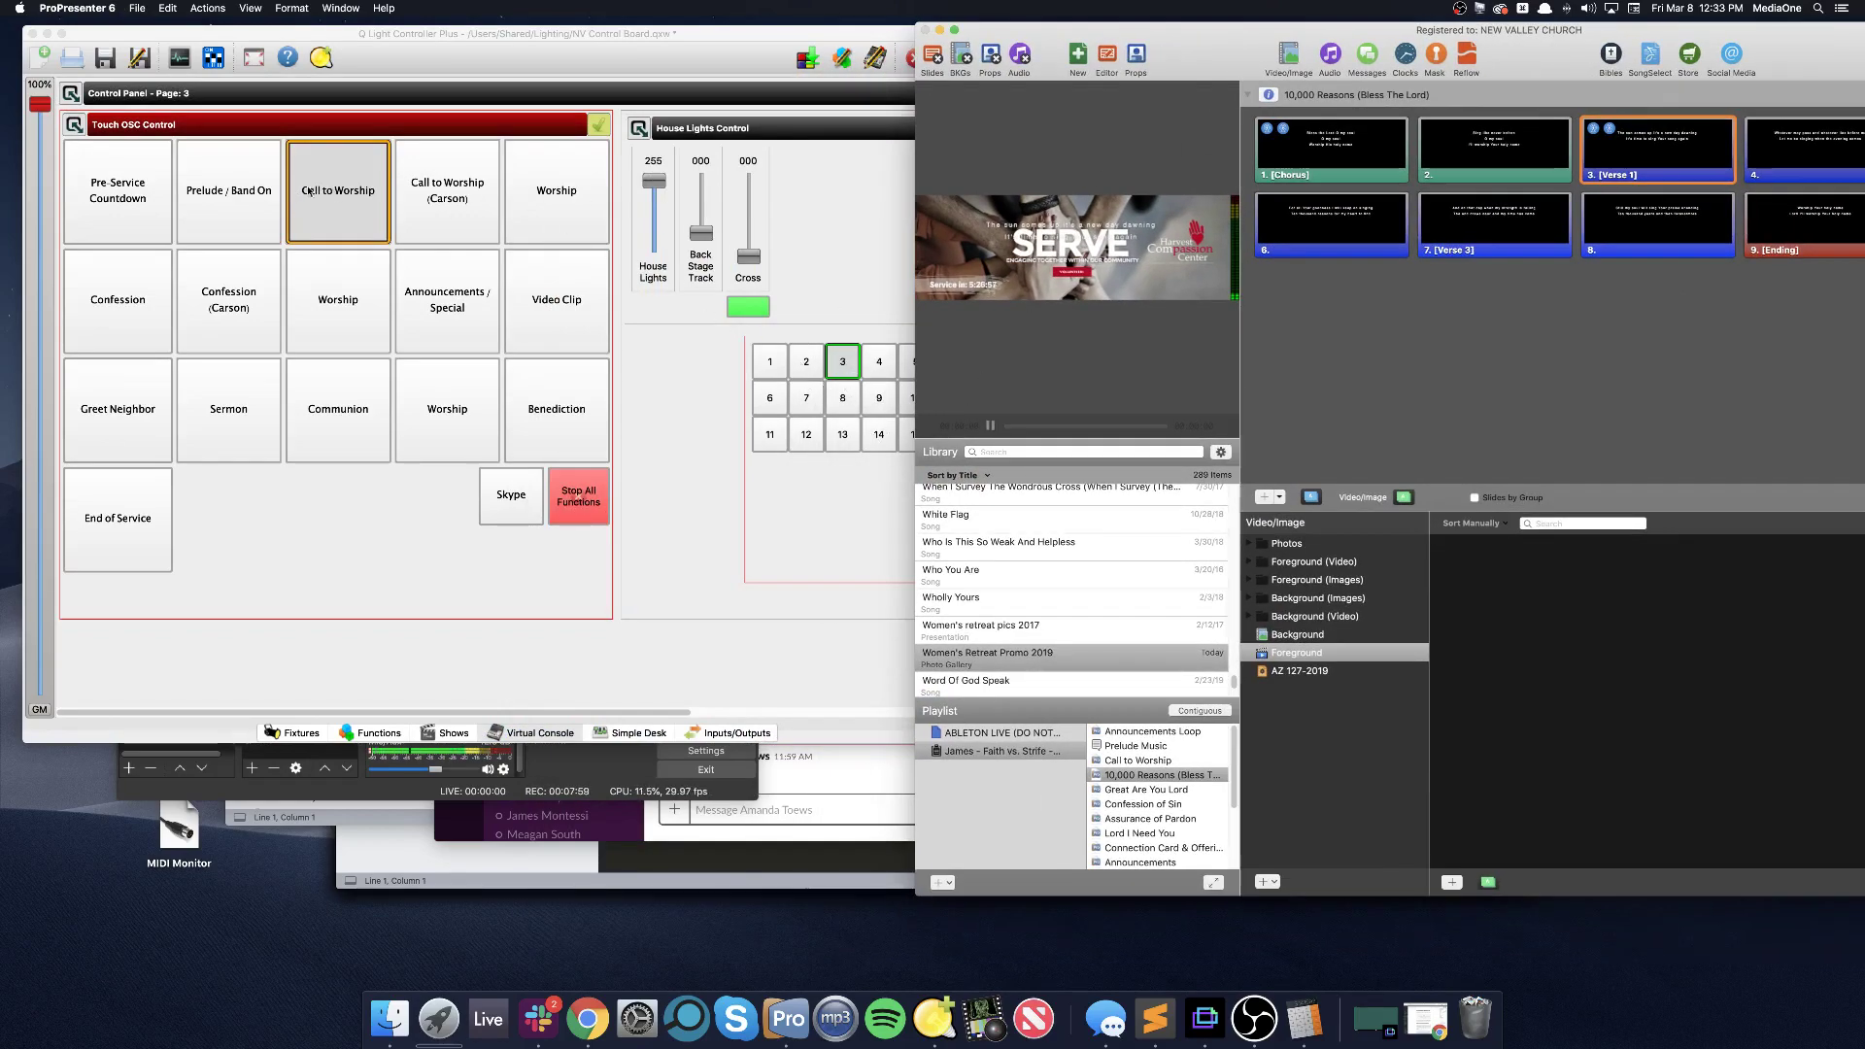
pyautogui.doubleClick(1638, 47)
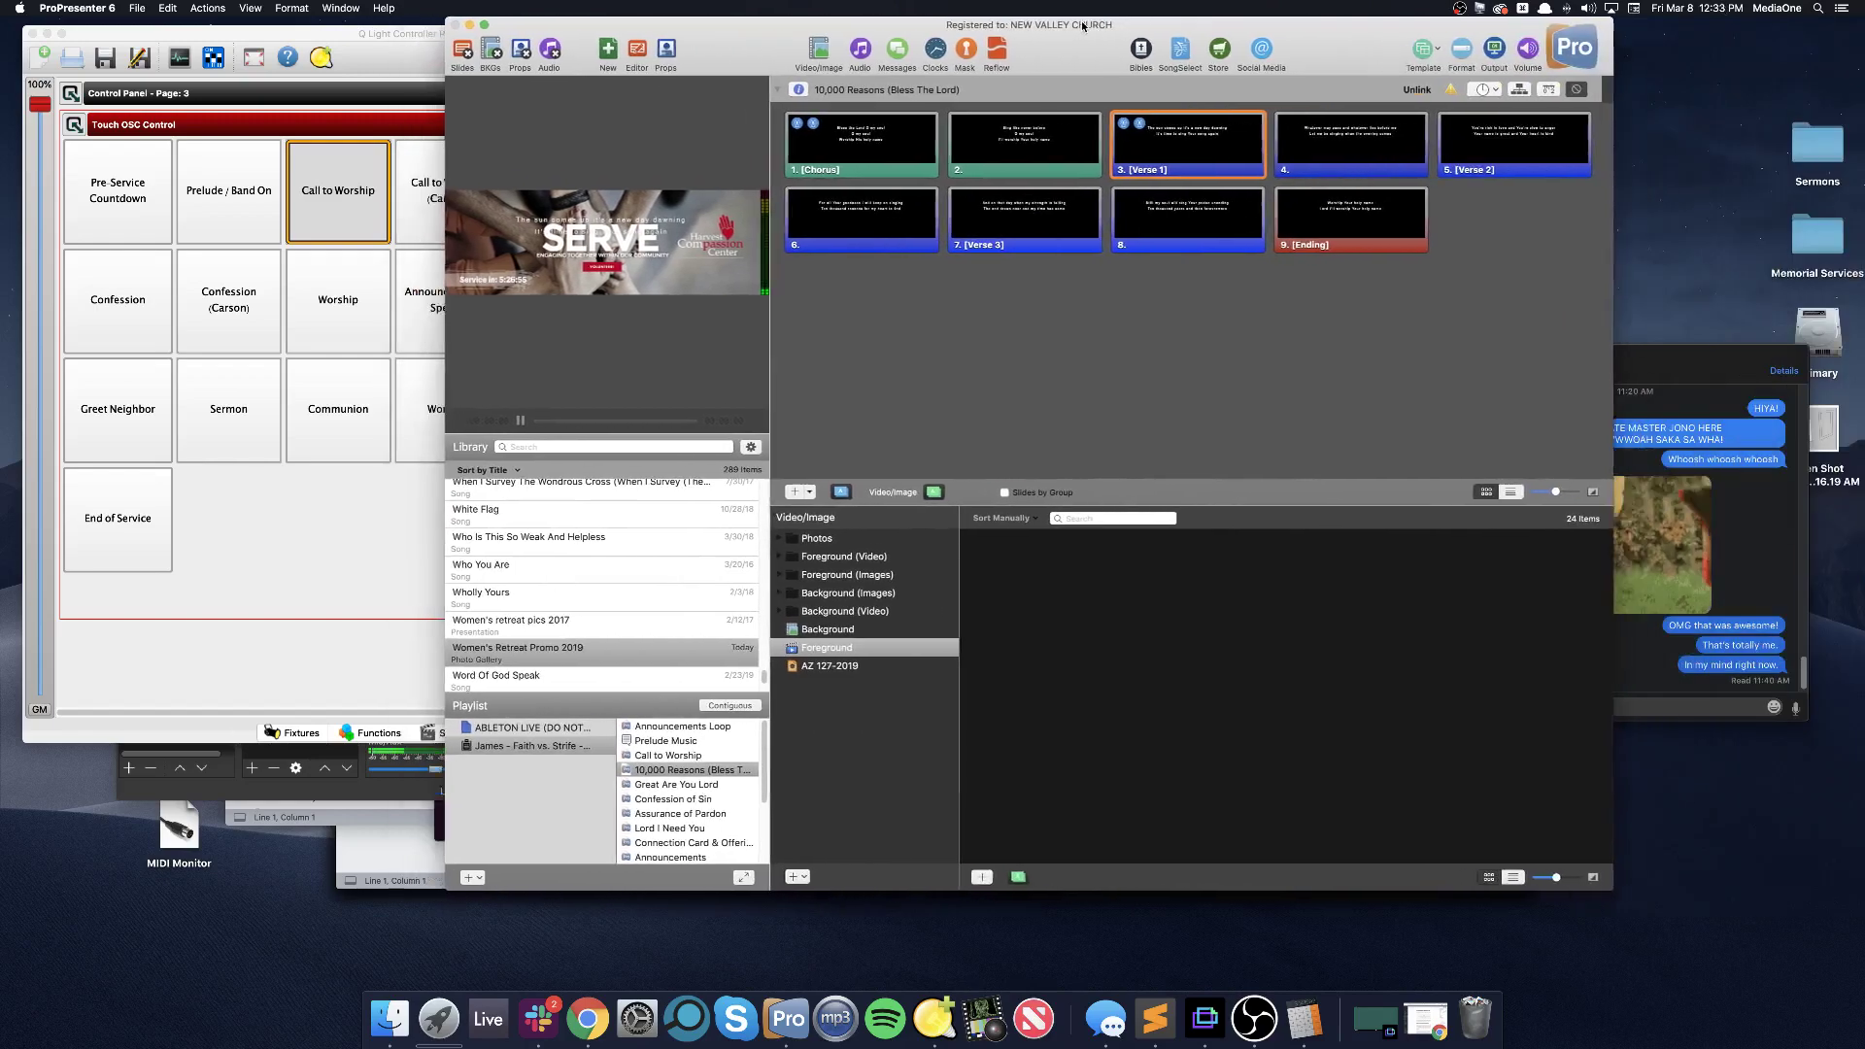
pyautogui.click(975, 139)
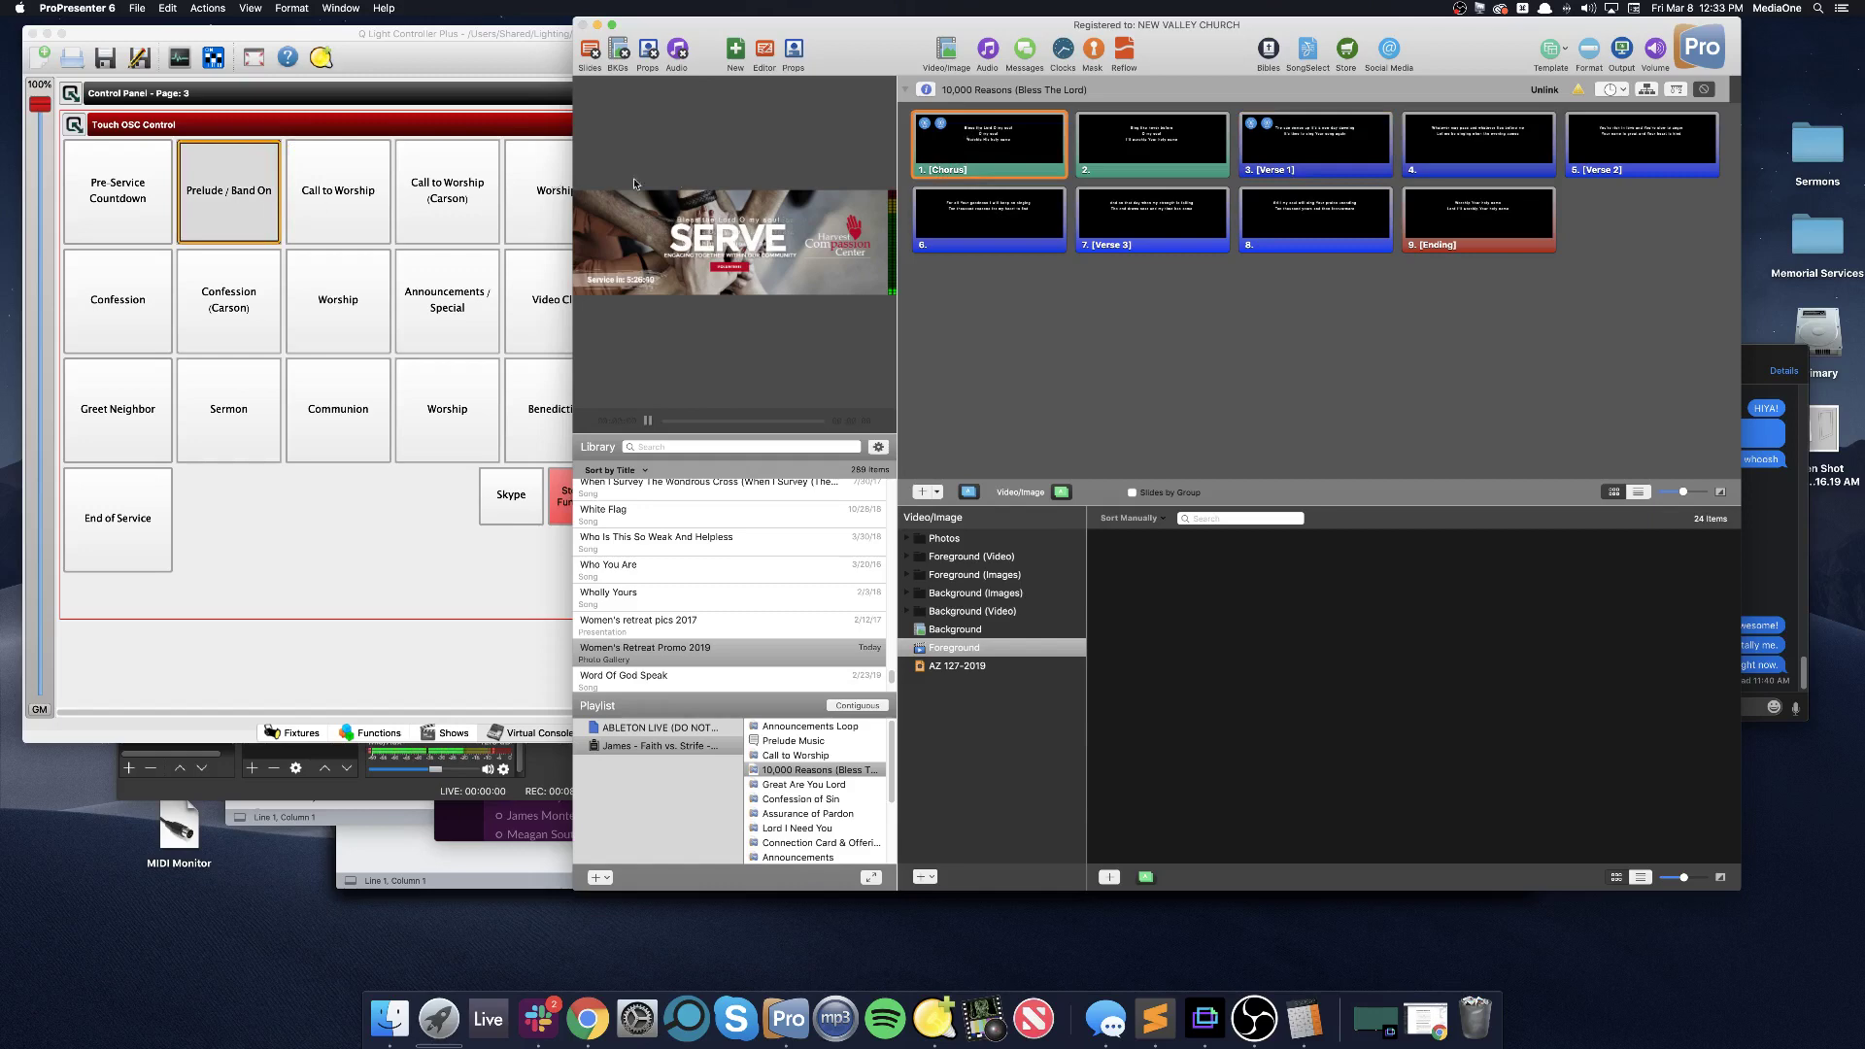
pyautogui.click(1326, 128)
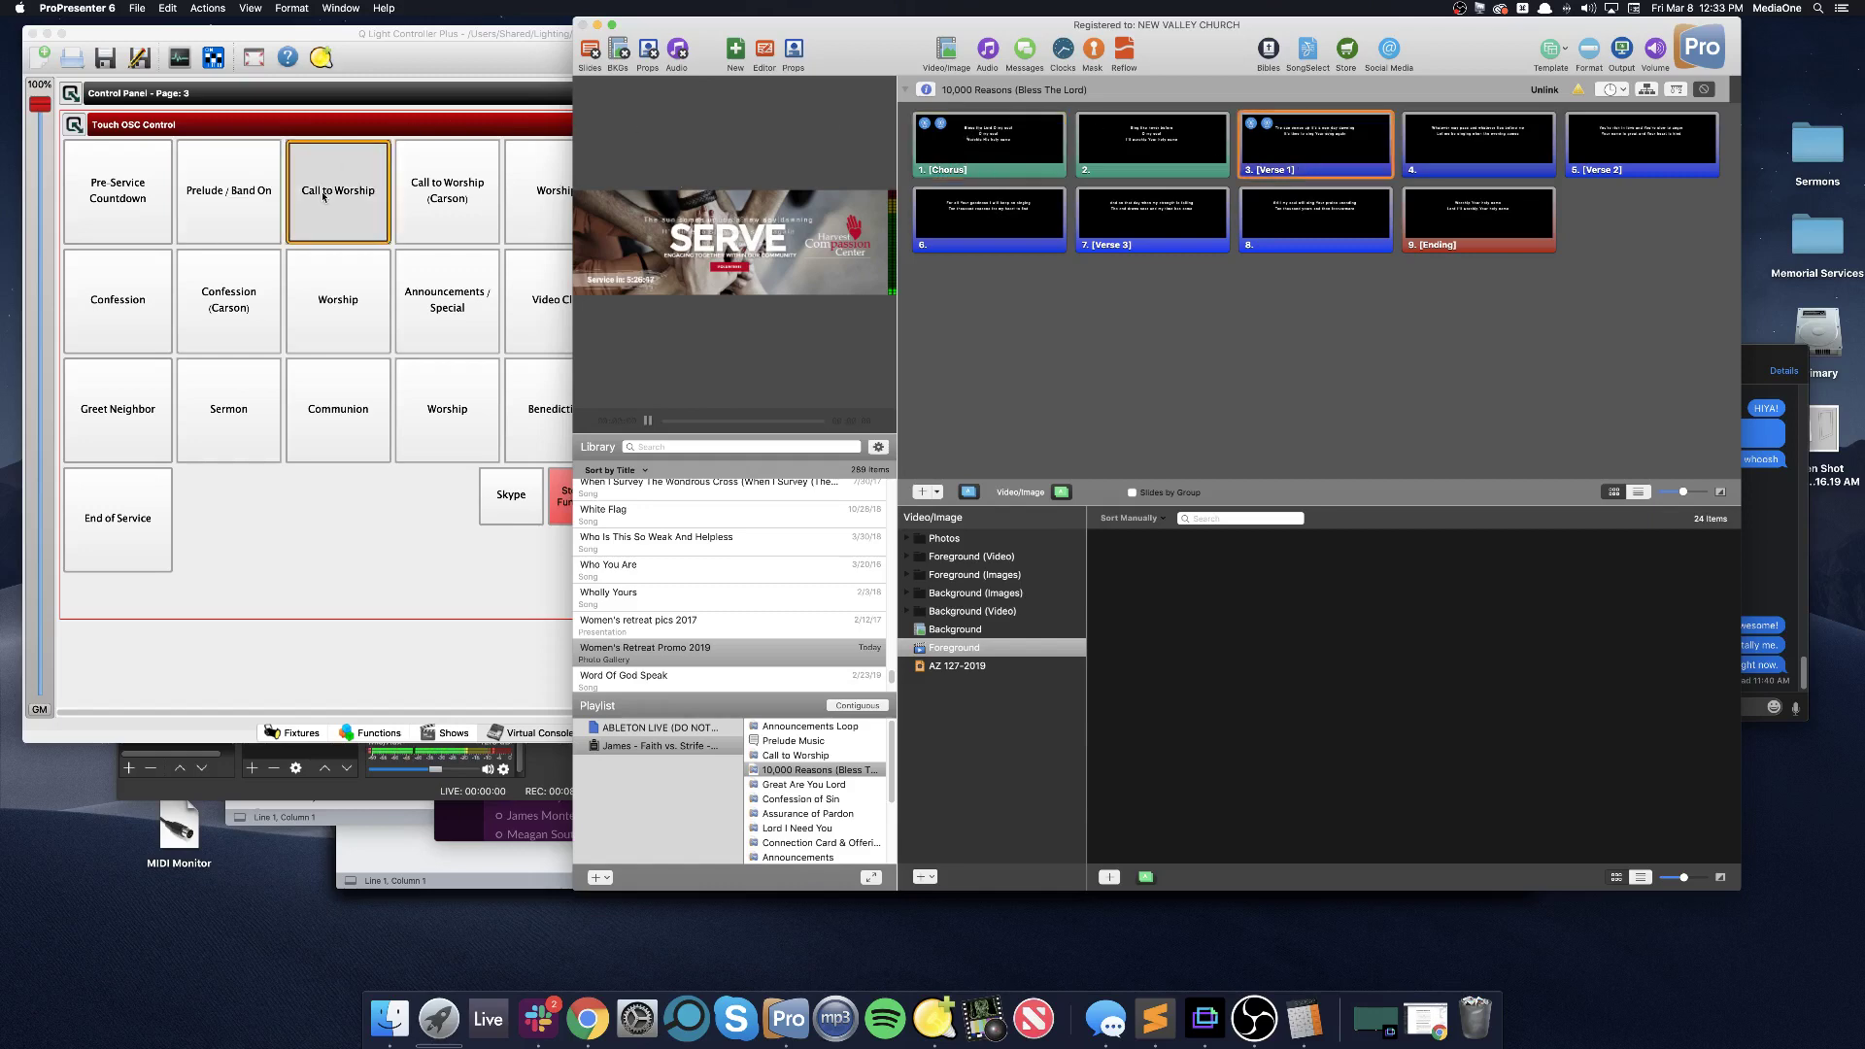